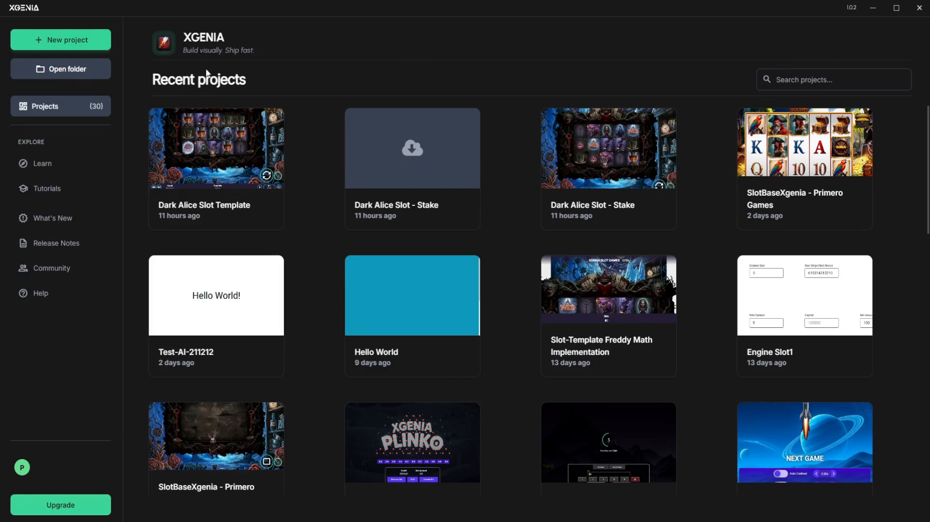
# Create a new project from the XGENIA Dark Alice template
pyautogui.click(78, 77)
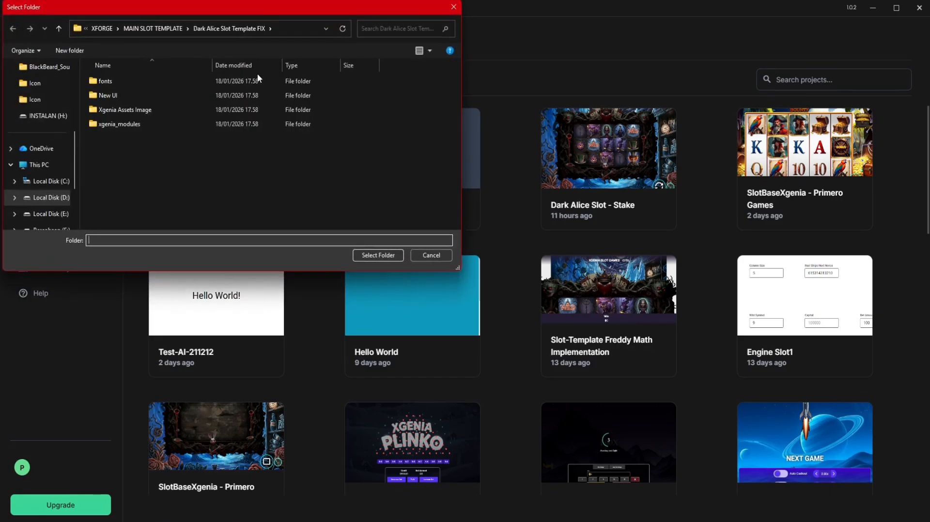
pyautogui.click(437, 259)
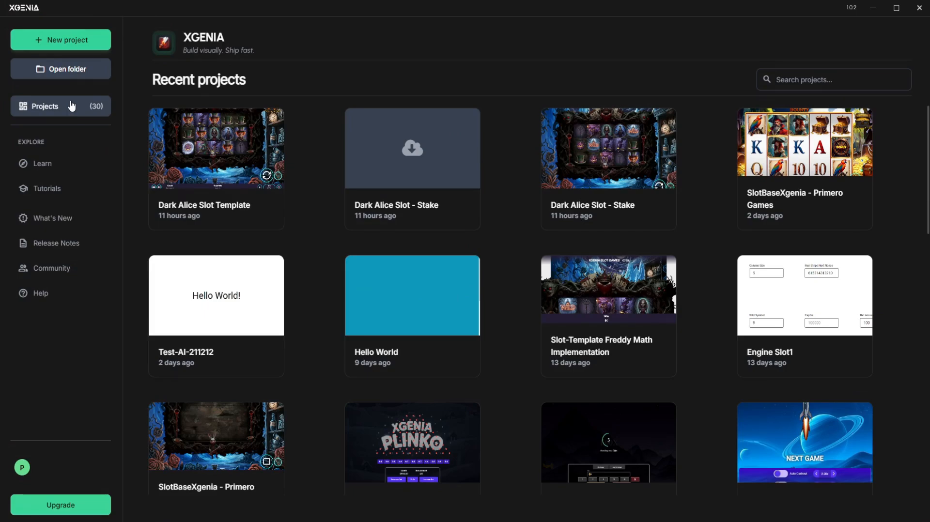
pyautogui.click(80, 39)
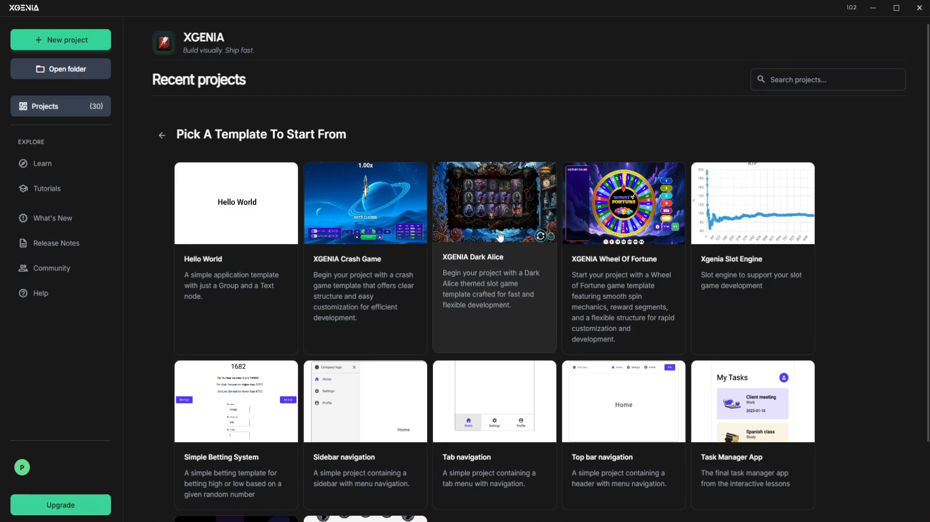
pyautogui.click(477, 216)
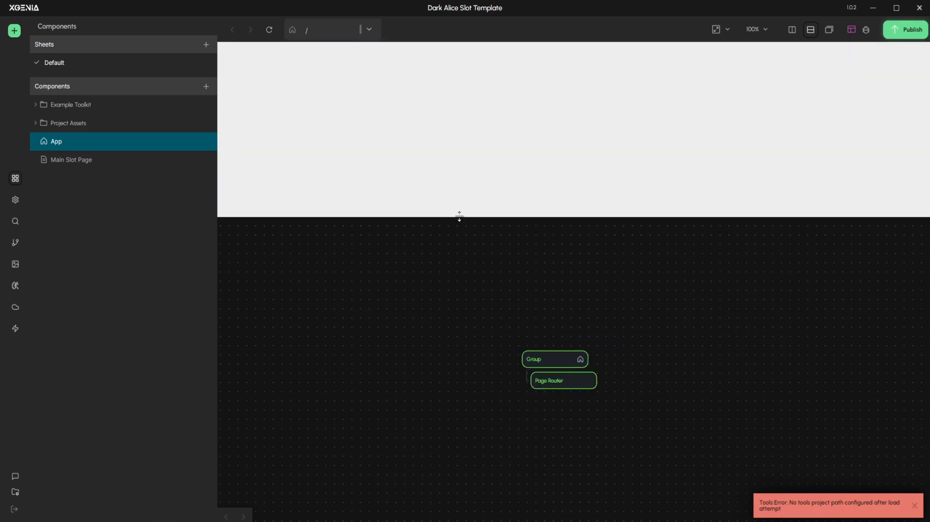
# Enlarge the game preview area and open the Main Slot Page component's node graph
pyautogui.moveTo(550, 217); pyautogui.dragTo(546, 303)
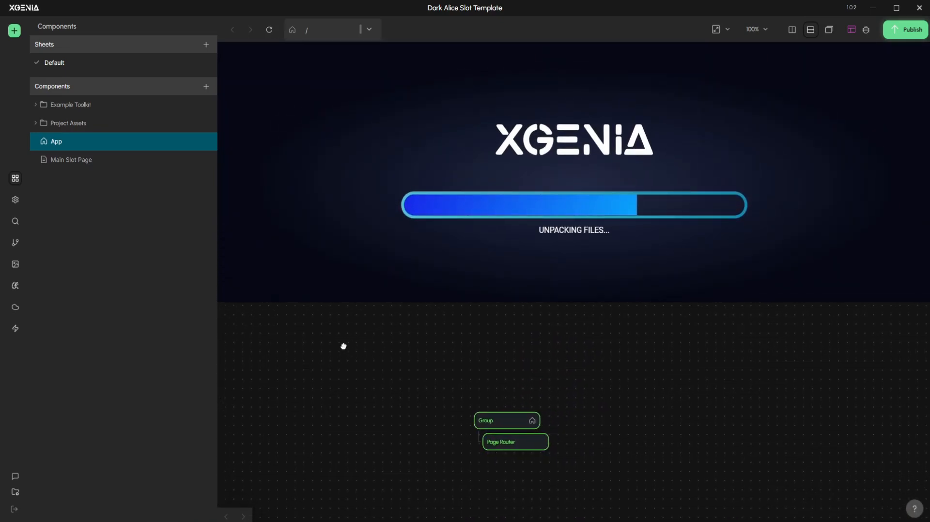
pyautogui.moveTo(455, 360); pyautogui.dragTo(487, 342)
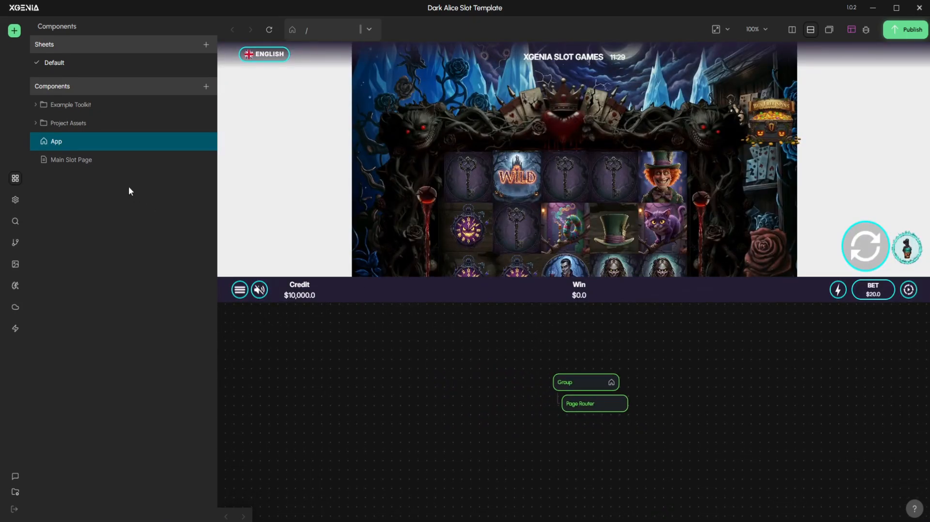
pyautogui.click(115, 162)
pyautogui.scroll(-3, 437, 335)
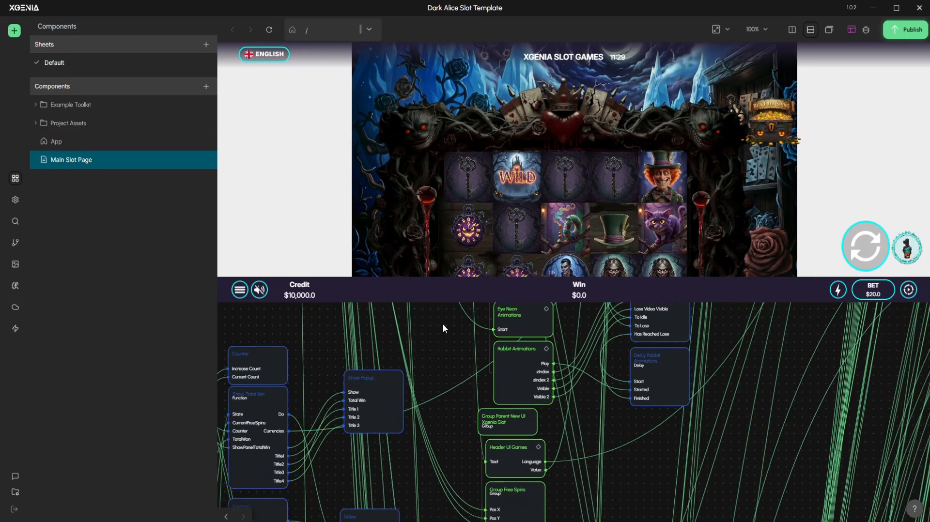
pyautogui.moveTo(455, 336); pyautogui.dragTo(530, 443)
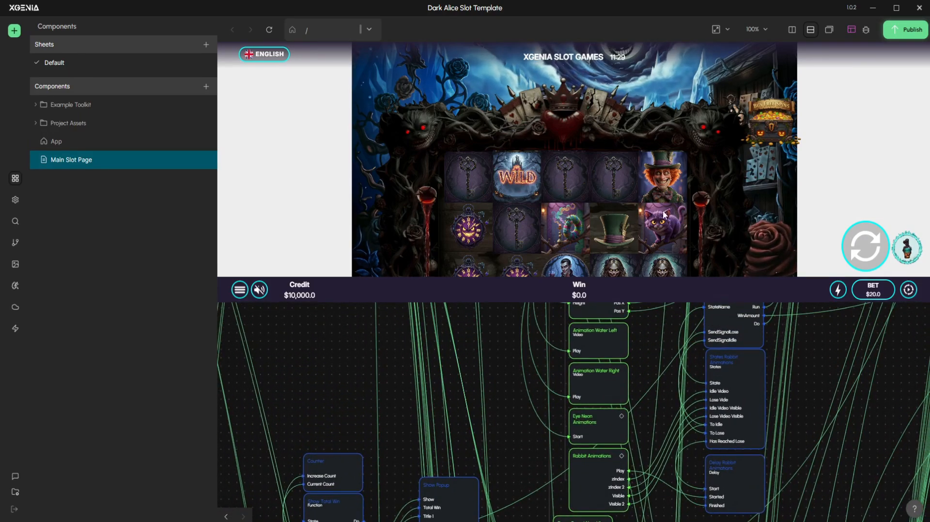
# Set the preview screen size to Desktop, small (1024 x 768) and reduce the preview area's height to enlarge the node canvas
pyautogui.click(720, 30)
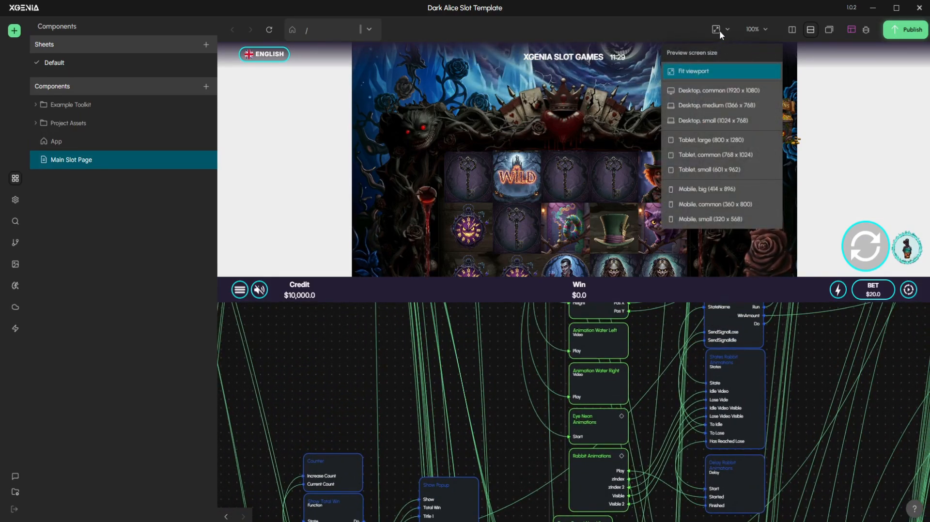
pyautogui.click(724, 121)
pyautogui.scroll(-3, 515, 242)
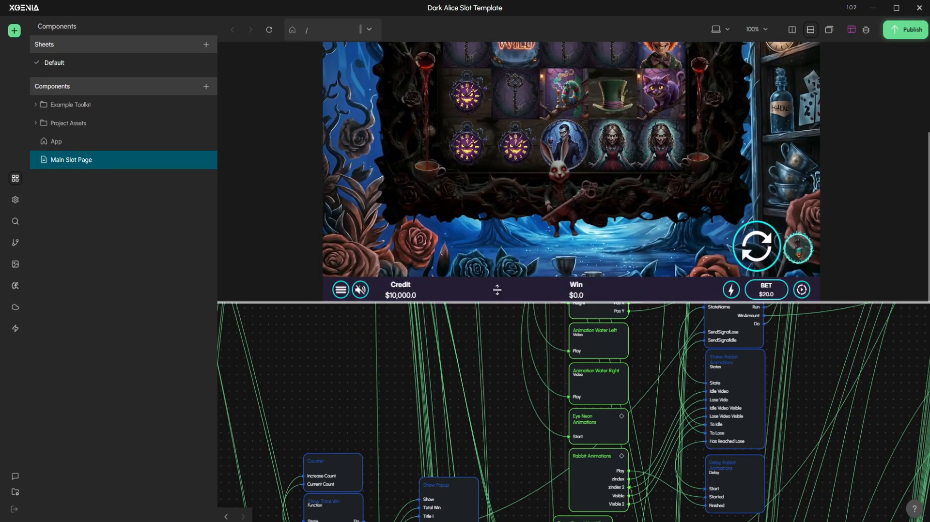
pyautogui.moveTo(494, 301); pyautogui.dragTo(504, 228)
pyautogui.scroll(-1, 572, 179)
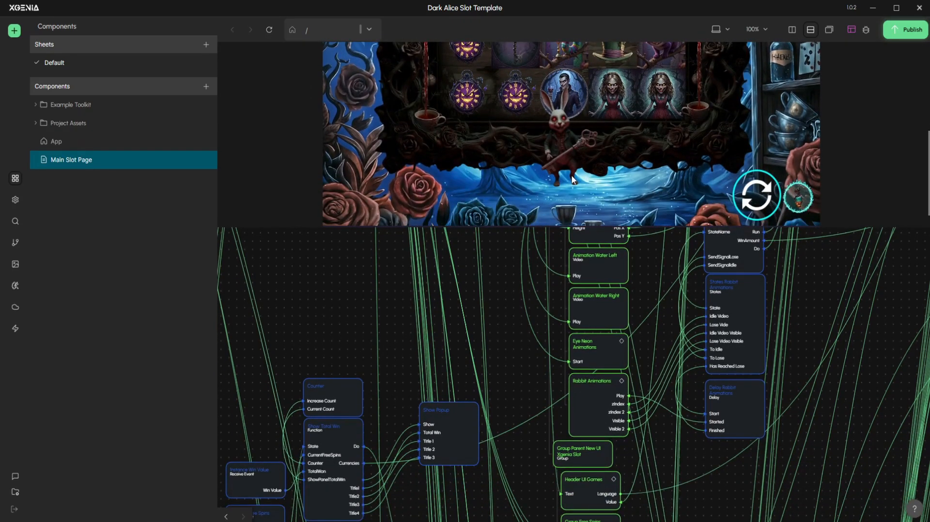
pyautogui.scroll(1, 572, 179)
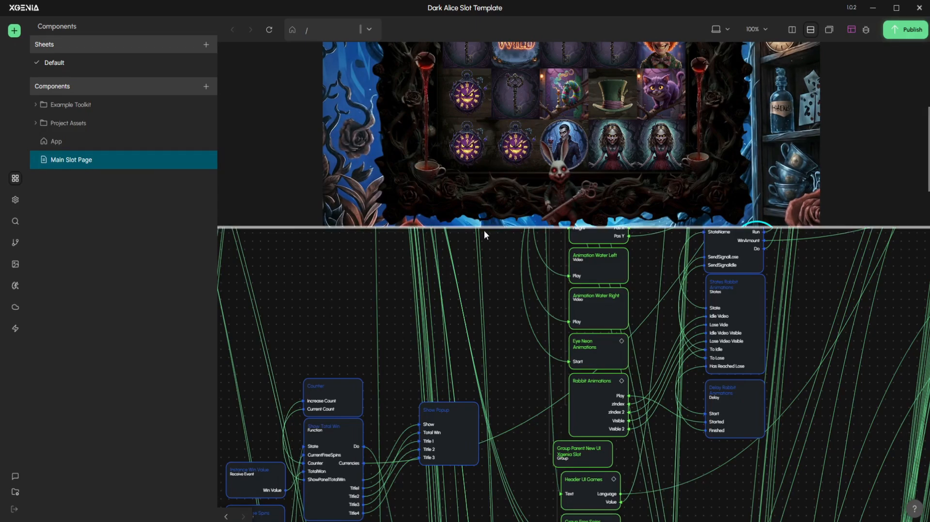
# Examine the Main Slot Page node graph, from the rabbit animation nodes up to the Slot Template page node and its children
pyautogui.moveTo(333, 269); pyautogui.dragTo(321, 327)
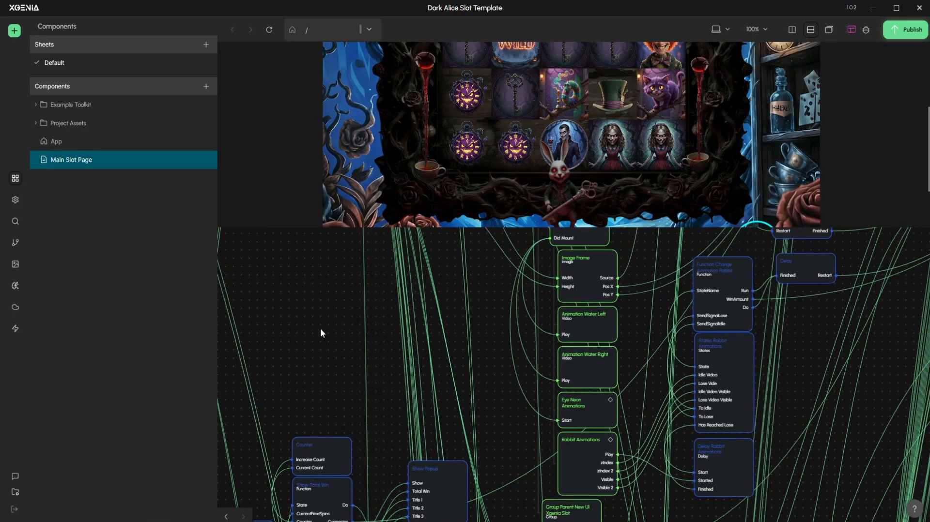
pyautogui.scroll(-3, 321, 320)
pyautogui.moveTo(311, 231); pyautogui.dragTo(294, 322)
pyautogui.moveTo(356, 272); pyautogui.dragTo(352, 370)
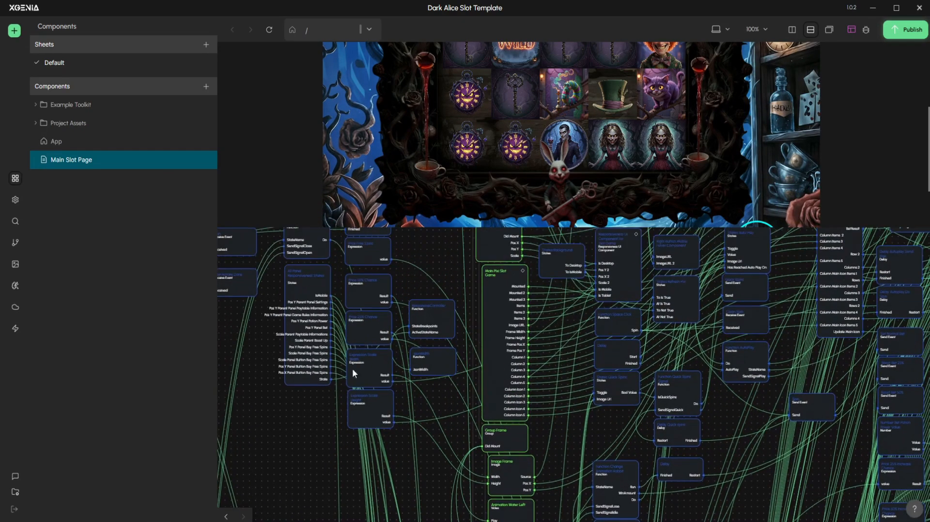
pyautogui.scroll(-2, 415, 346)
pyautogui.moveTo(435, 252); pyautogui.dragTo(466, 289)
pyautogui.scroll(-2, 397, 364)
pyautogui.scroll(-1, 399, 365)
pyautogui.scroll(-1, 403, 313)
pyautogui.scroll(-1, 403, 311)
pyautogui.scroll(2, 408, 303)
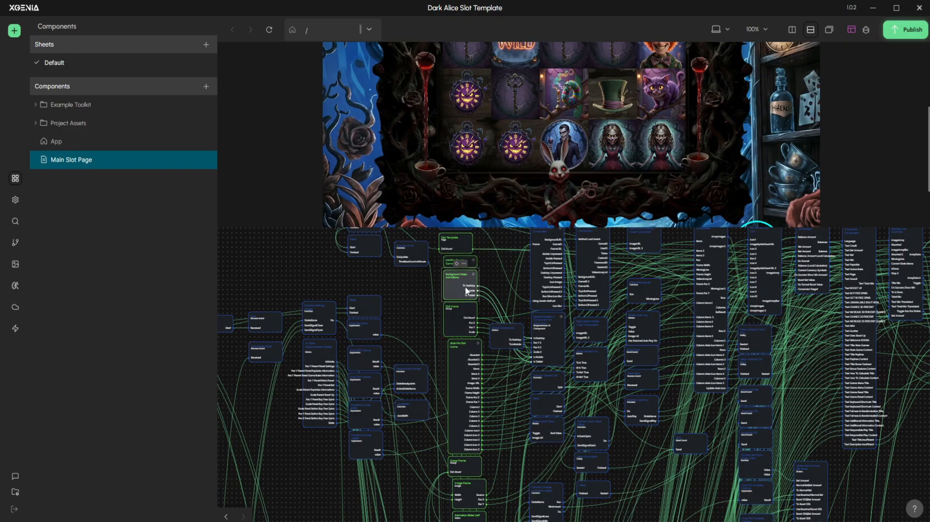
pyautogui.click(418, 296)
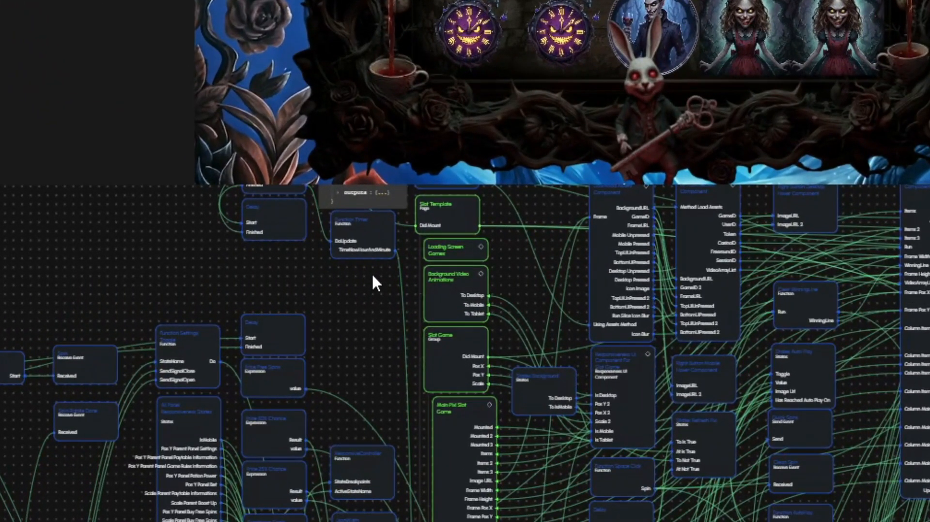
pyautogui.moveTo(372, 276); pyautogui.dragTo(457, 434)
pyautogui.moveTo(328, 378); pyautogui.dragTo(309, 373)
pyautogui.scroll(1, 310, 373)
pyautogui.click(327, 369)
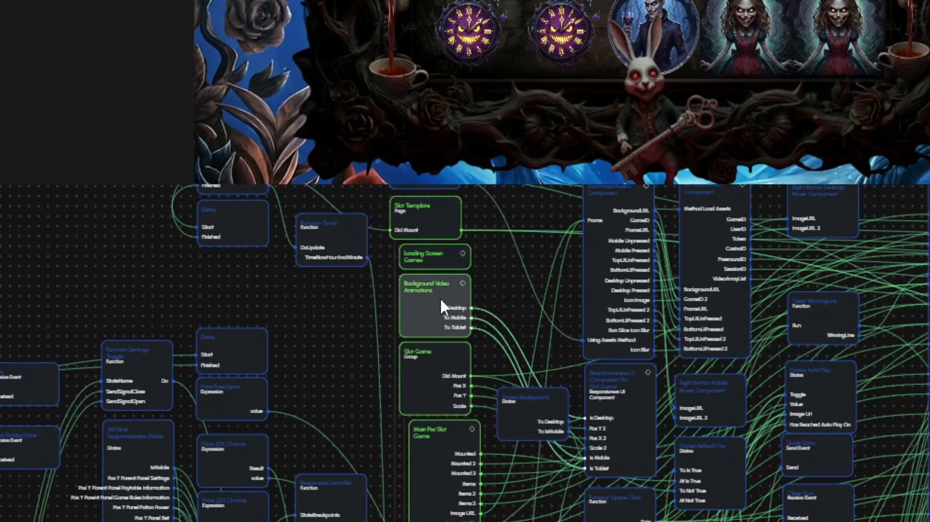
# Review the Slot Game group's properties, from margin and layout to style and border settings
pyautogui.scroll(3, 403, 359)
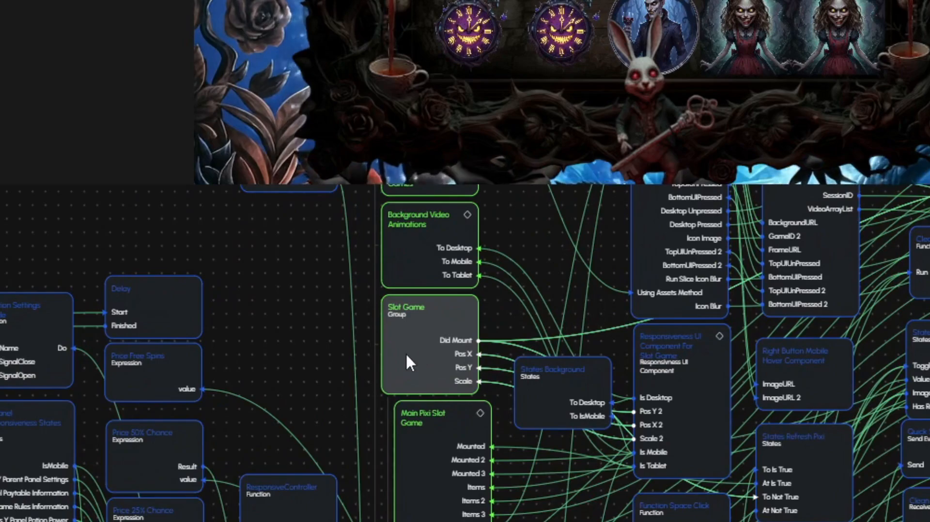
pyautogui.click(424, 343)
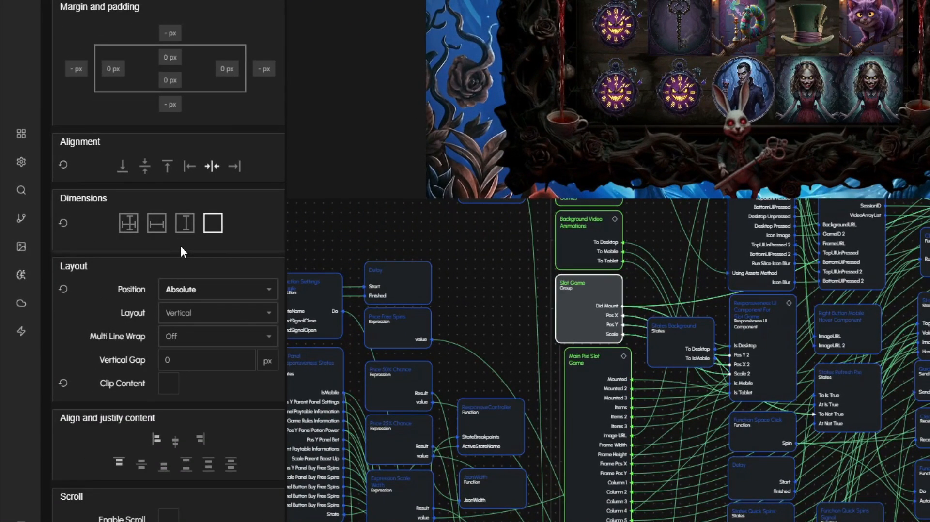
pyautogui.scroll(-5, 181, 246)
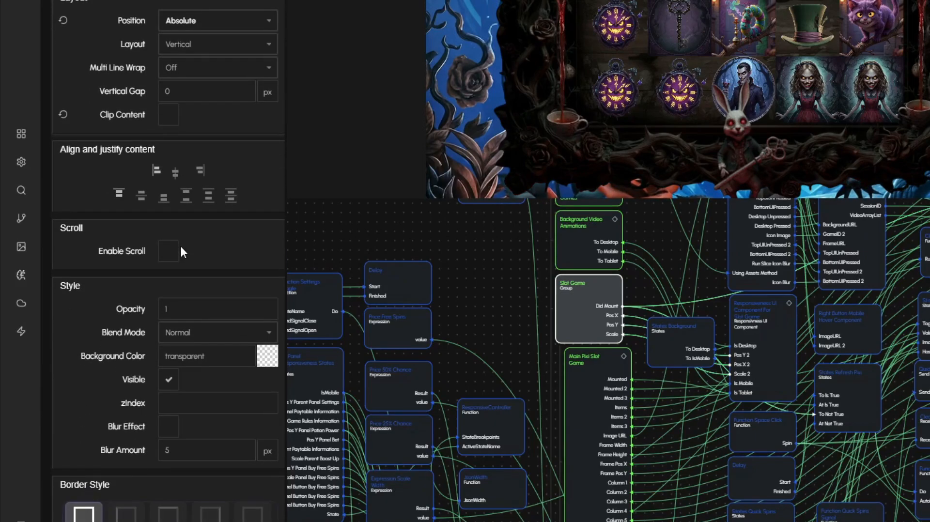
pyautogui.scroll(-2, 187, 250)
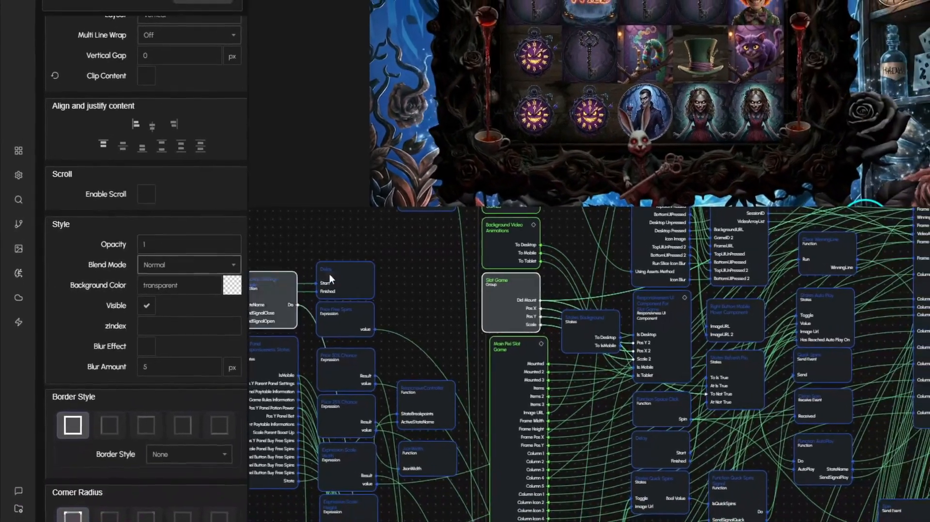
pyautogui.moveTo(395, 273); pyautogui.dragTo(358, 289)
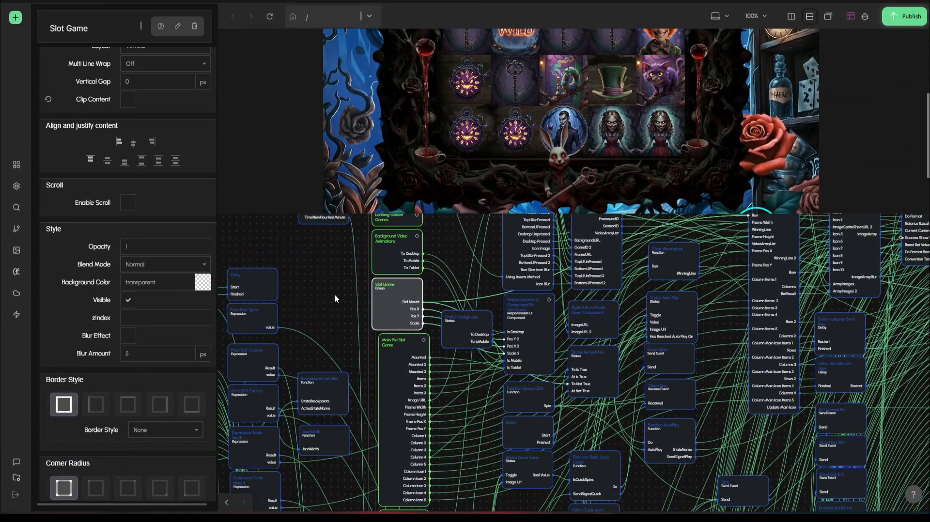
pyautogui.click(334, 294)
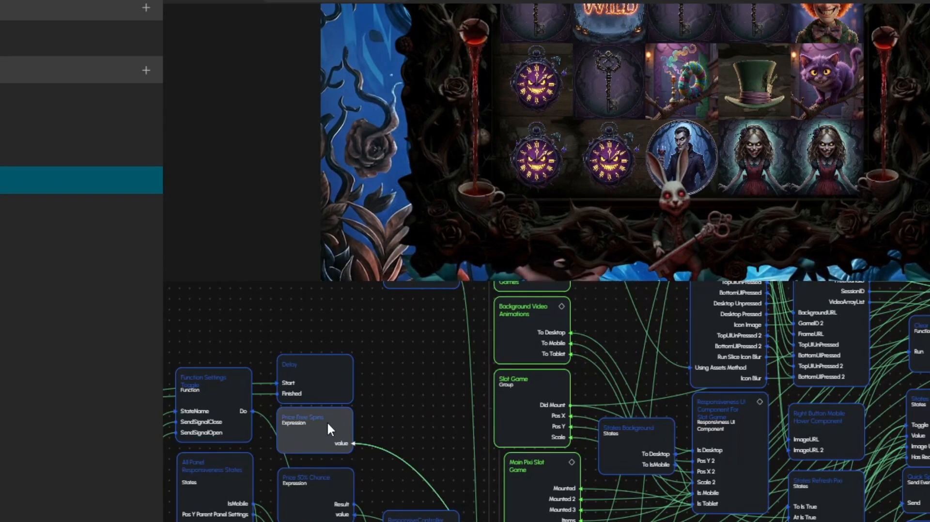
# View the code of the Price Free Spins expression node, then close it
pyautogui.click(328, 424)
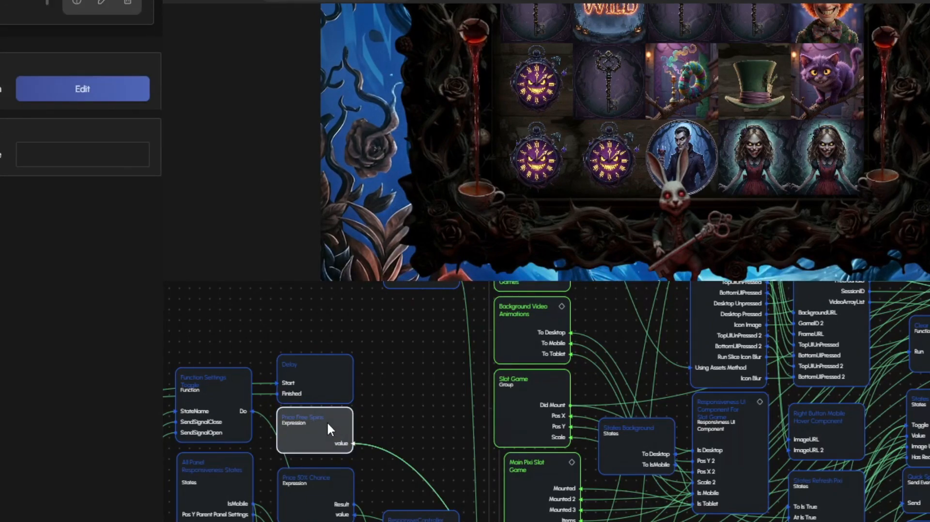
pyautogui.moveTo(382, 404); pyautogui.dragTo(414, 401)
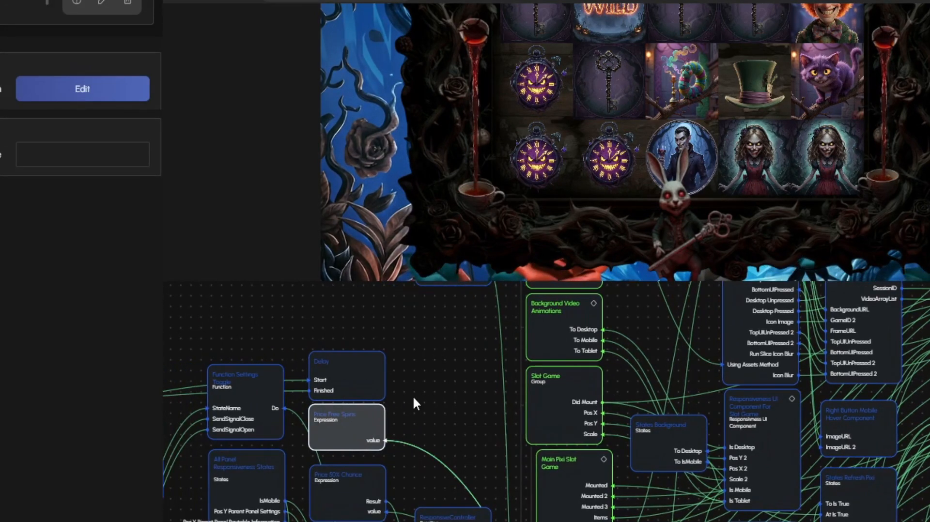
pyautogui.doubleClick(356, 423)
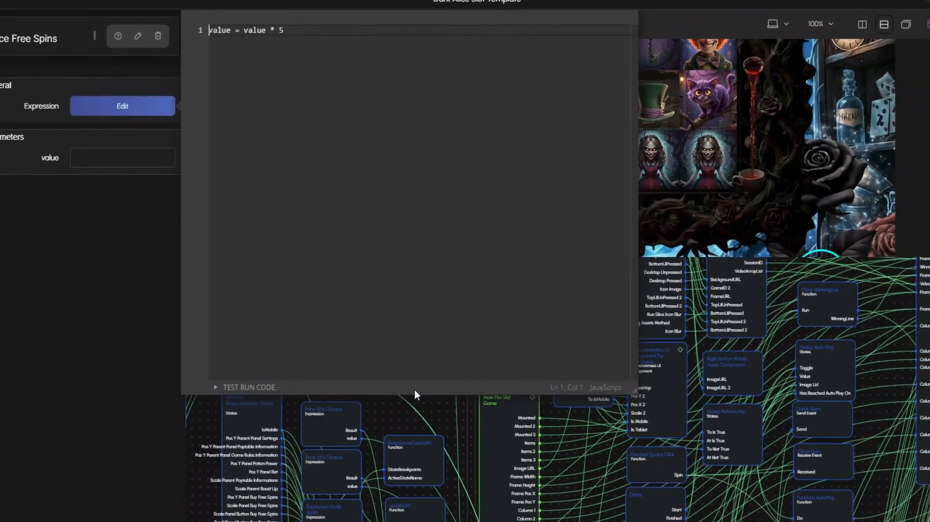
pyautogui.click(418, 397)
pyautogui.moveTo(419, 374); pyautogui.dragTo(409, 388)
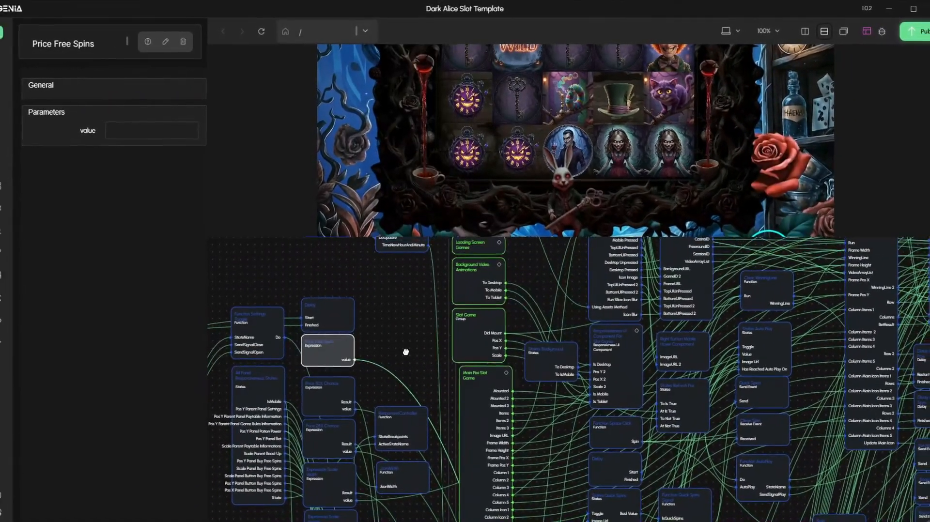
pyautogui.click(406, 350)
# View the script of the JsonWidth function node with its screen width breakpoints, then close it
pyautogui.moveTo(405, 350); pyautogui.dragTo(388, 278)
pyautogui.scroll(-1, 376, 328)
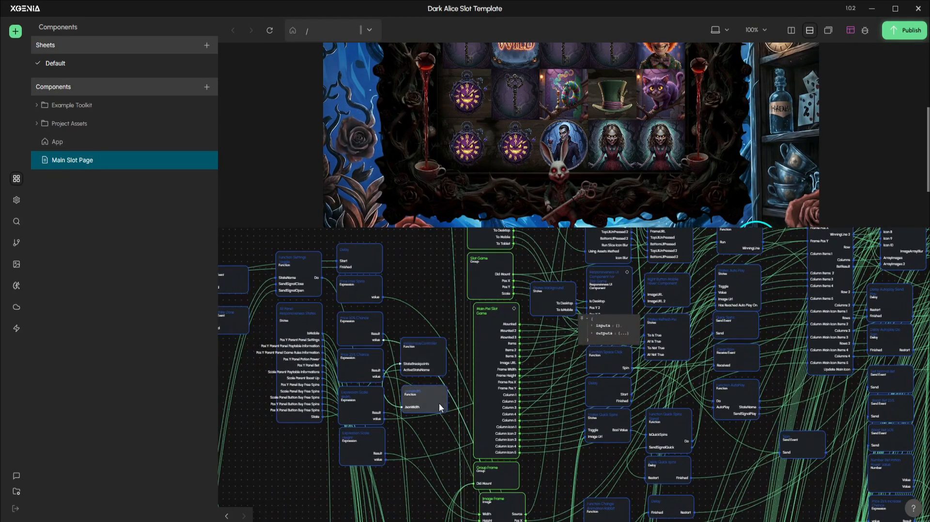
pyautogui.doubleClick(433, 403)
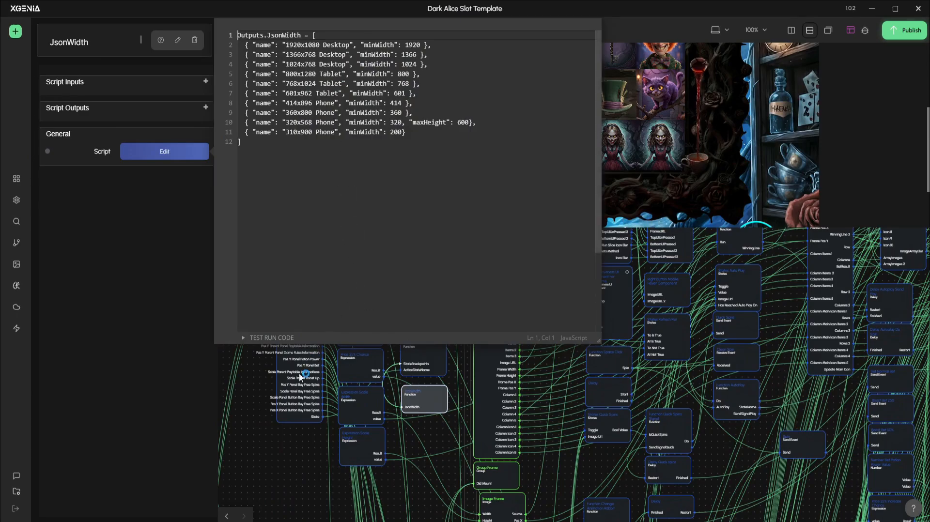
pyautogui.click(285, 441)
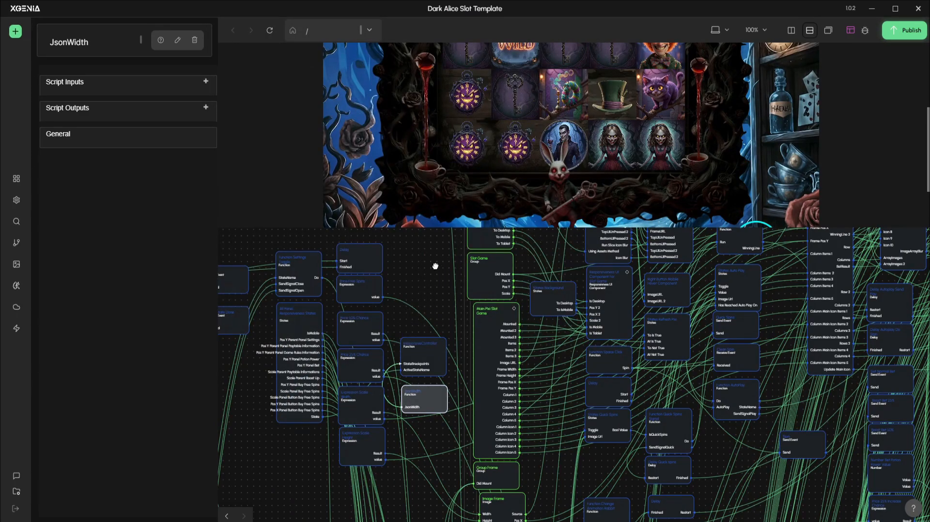
pyautogui.moveTo(435, 266); pyautogui.dragTo(432, 274)
pyautogui.scroll(1, 432, 275)
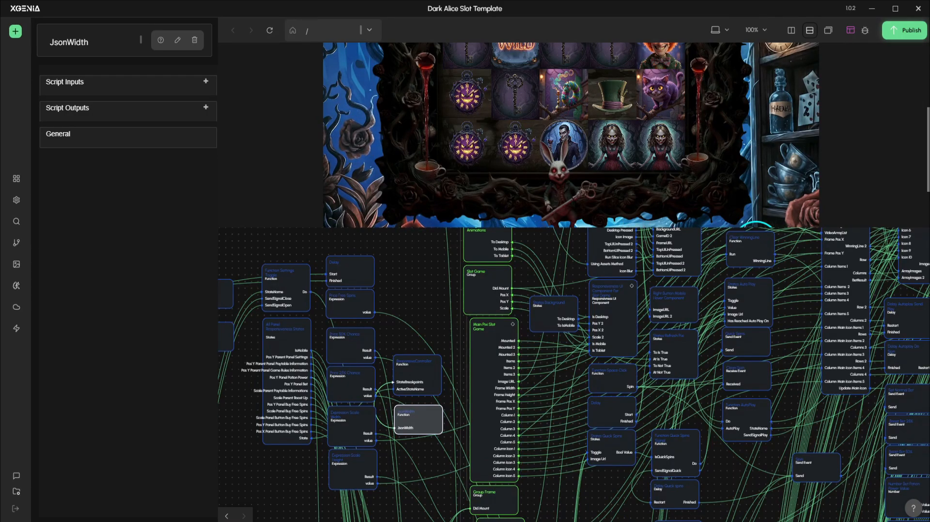
pyautogui.click(420, 275)
pyautogui.moveTo(425, 260); pyautogui.dragTo(338, 335)
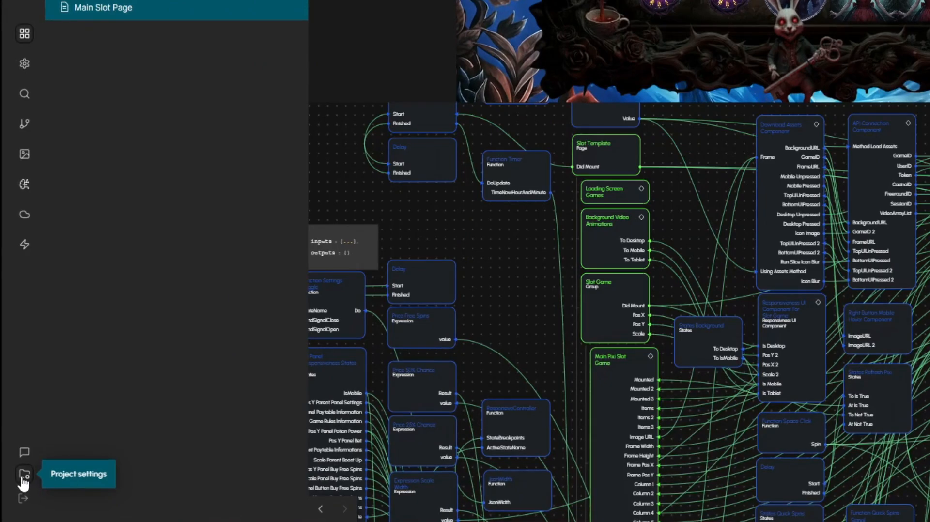
# Open the project's folder from the project settings and show its files as icons
pyautogui.click(23, 477)
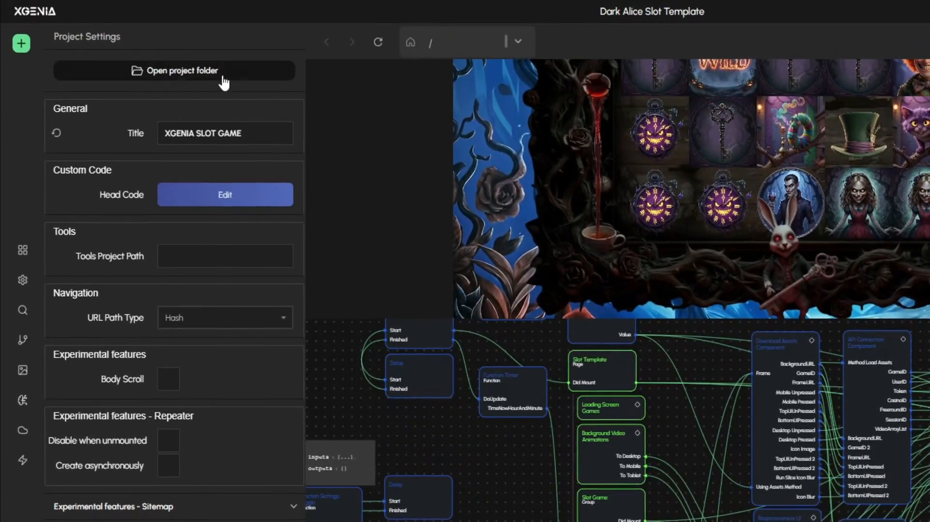
pyautogui.click(224, 78)
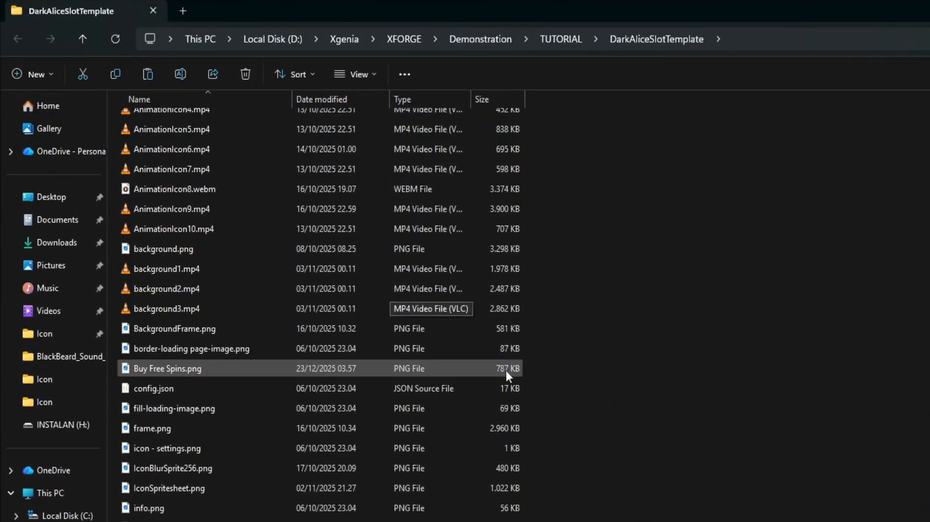
pyautogui.scroll(3, 589, 430)
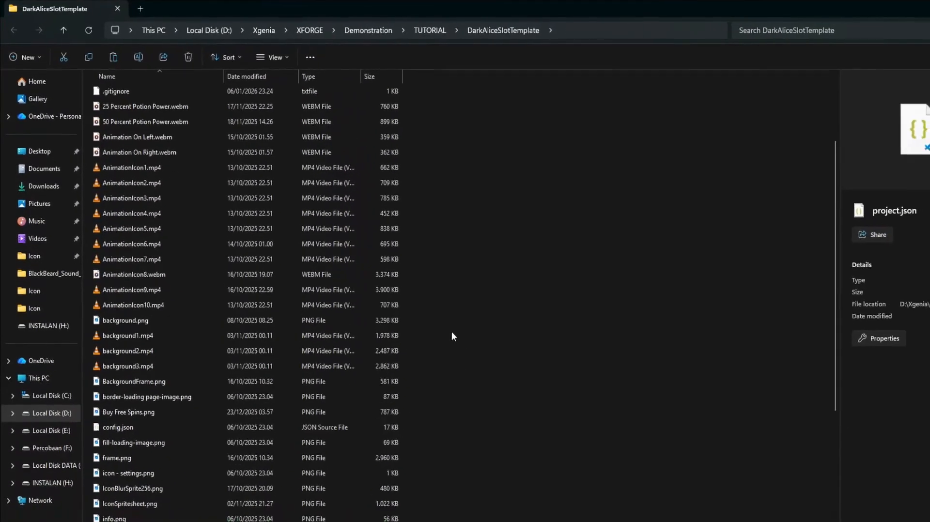
pyautogui.scroll(3, 422, 314)
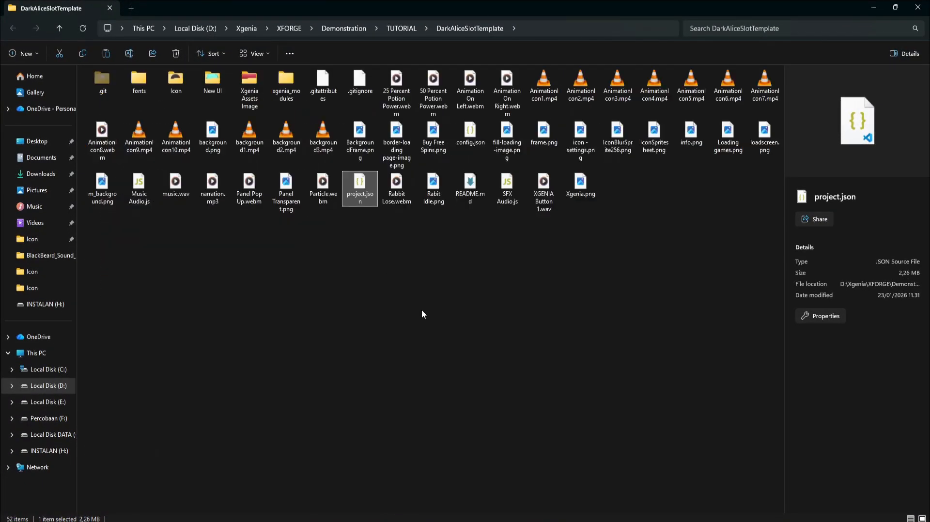
# Enlarge the project file thumbnails and preview AnimationIcon1.mp4 and 25 Percent Potion Power.webm
pyautogui.scroll(2, 421, 312)
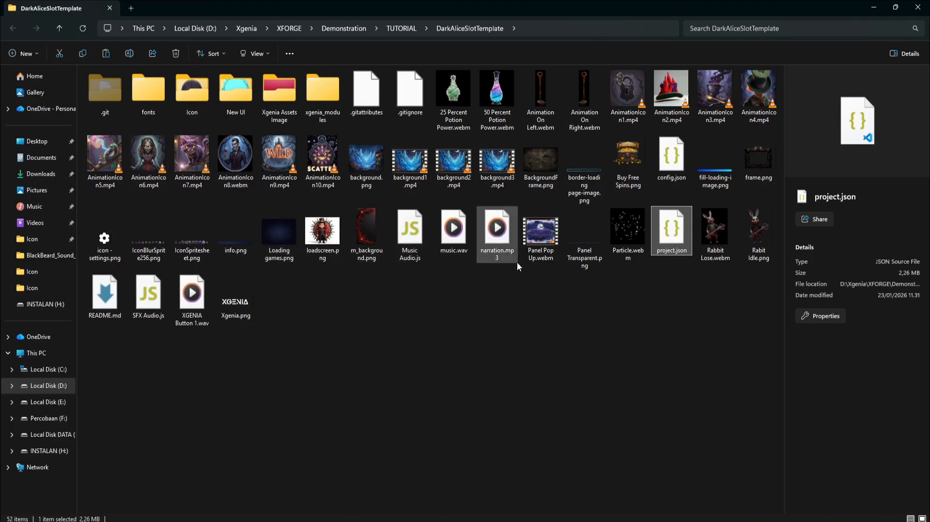
pyautogui.click(638, 123)
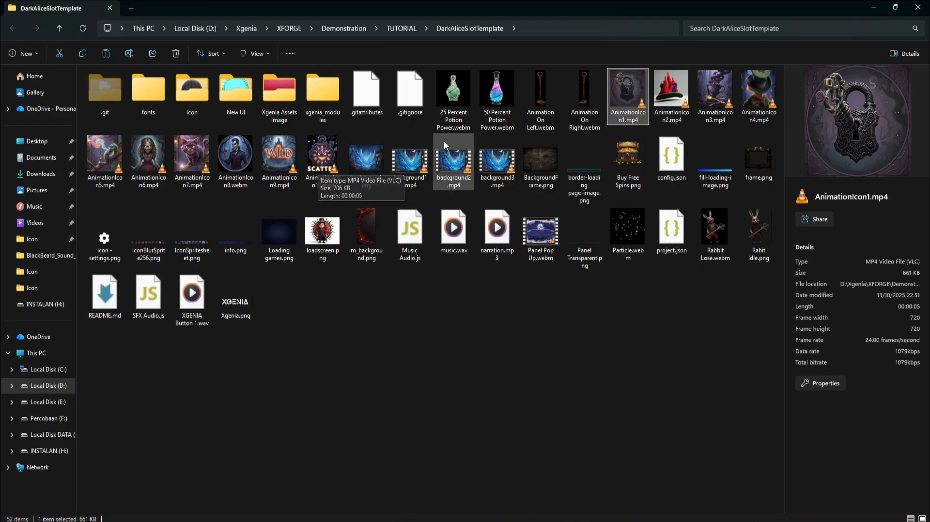
pyautogui.click(462, 105)
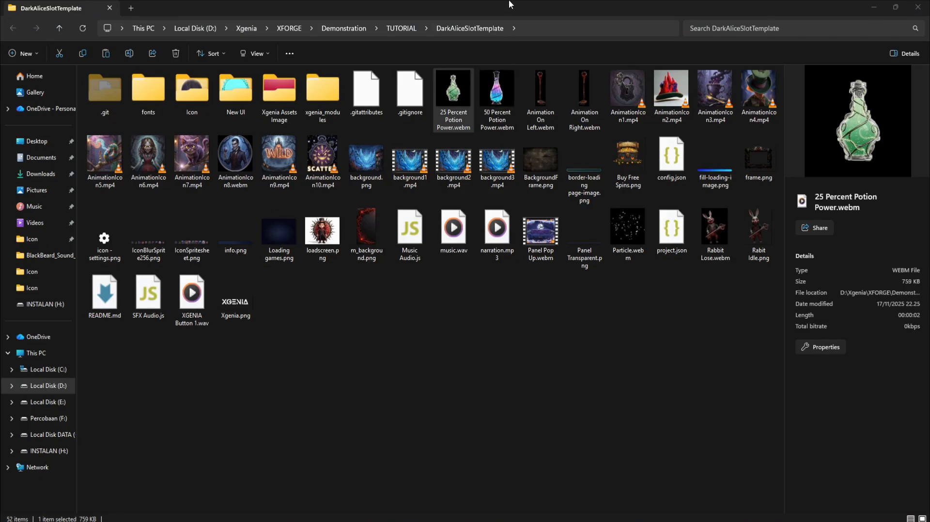
# Arrange the DarkAliceSlotTemplate and TUTORIAL folder windows side by side, then open the Assets Game folder with its files shown as thumbnails
pyautogui.moveTo(508, 5); pyautogui.dragTo(1, 164)
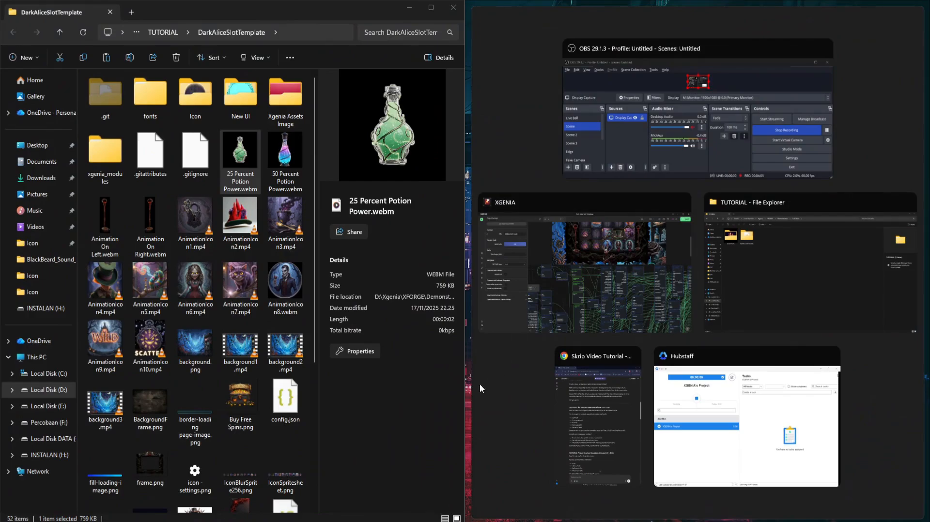
pyautogui.click(784, 286)
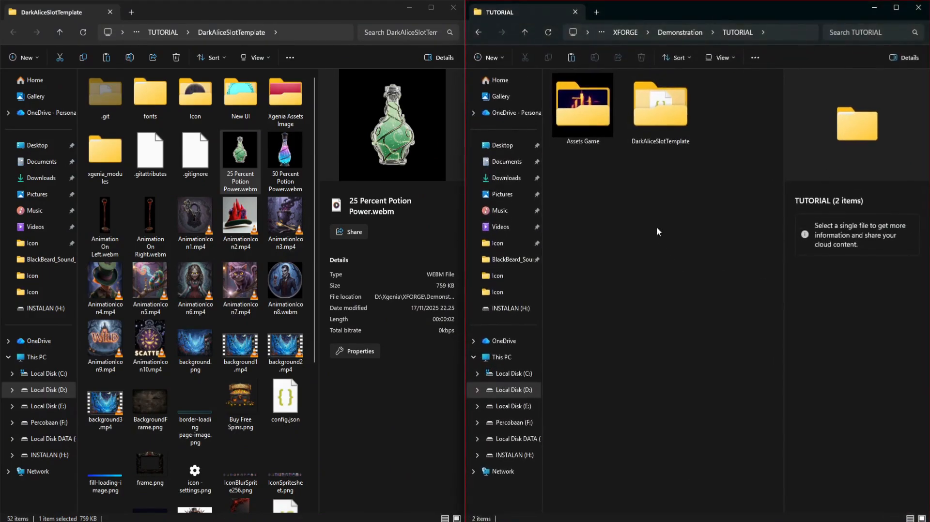
pyautogui.doubleClick(595, 109)
pyautogui.scroll(4, 638, 310)
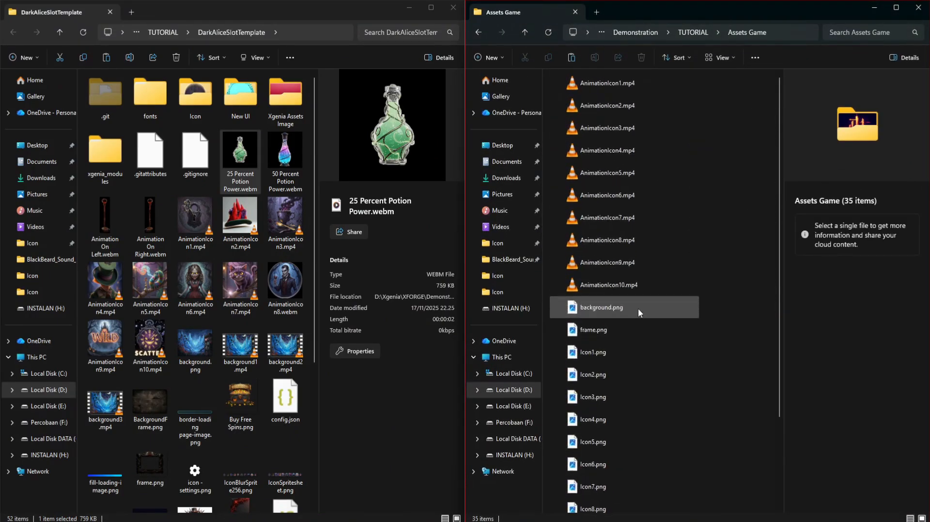
# Move AnimationIcon1.mp4 to AnimationIcon10.mp4 from Assets Game into the DarkAliceSlotTemplate folder, replacing the files with the same names
pyautogui.click(568, 98)
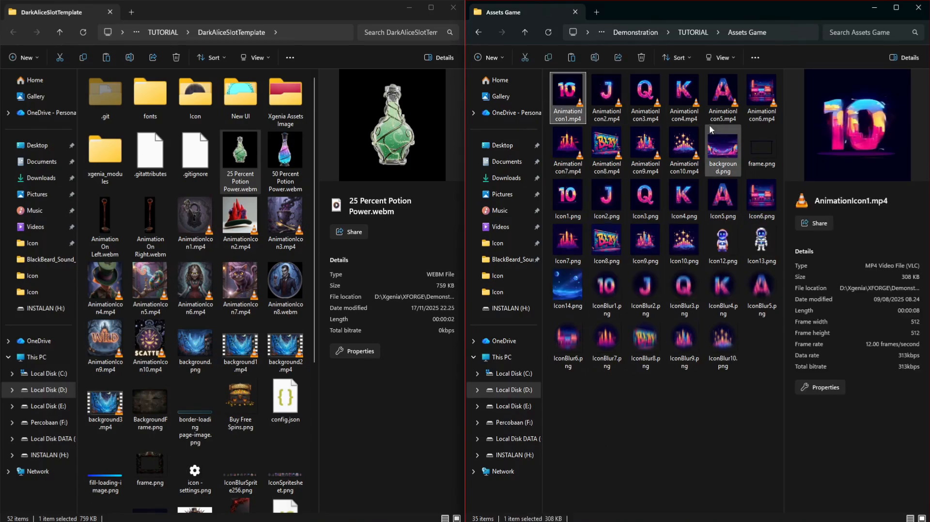
pyautogui.keyDown('shift'); pyautogui.click(686, 150); pyautogui.keyUp('shift')
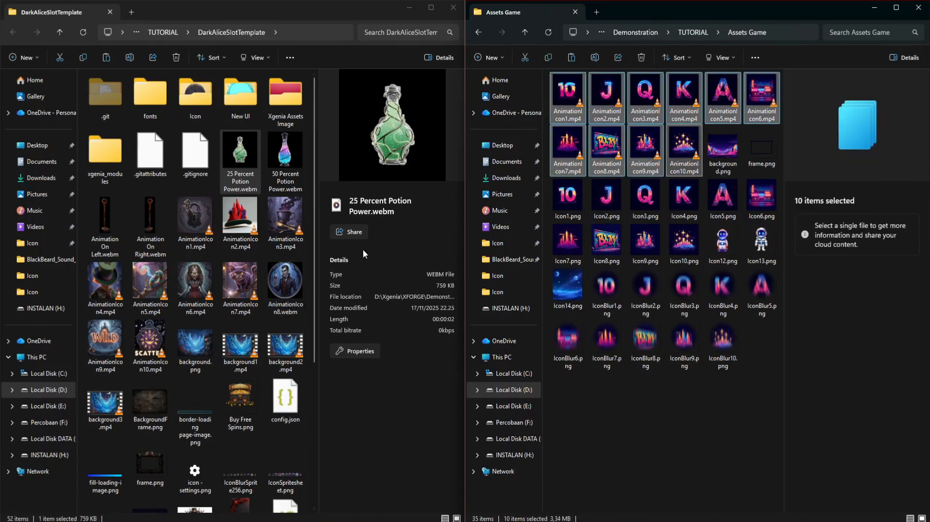
pyautogui.moveTo(567, 146); pyautogui.dragTo(251, 274)
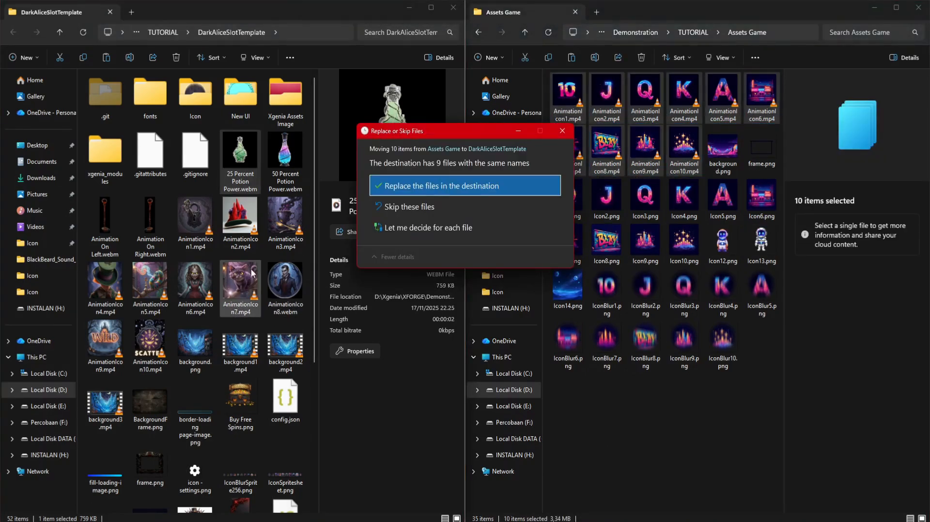
pyautogui.click(461, 185)
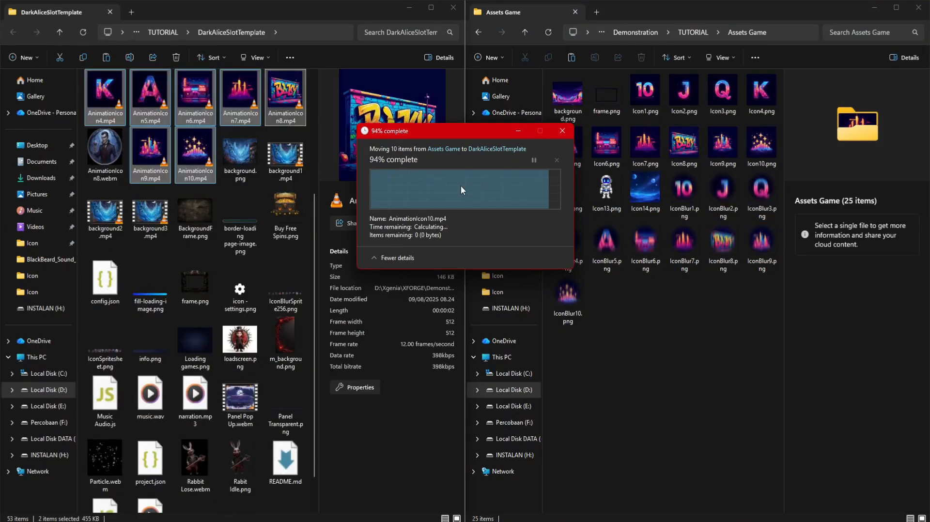
# Move Icon1–Icon10 and IconBlur1–IconBlur10 PNG files from Assets Game into the template's Icon folder, replacing the existing ones
pyautogui.scroll(3, 239, 266)
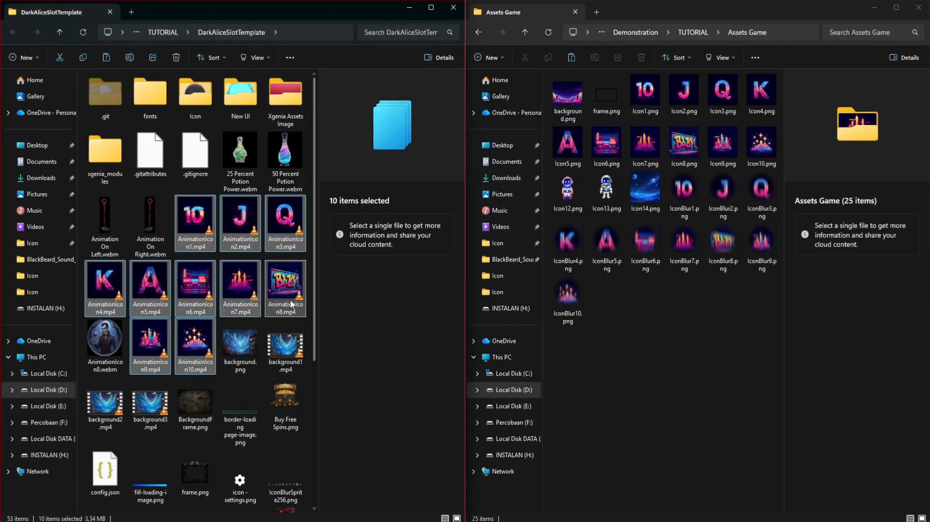
pyautogui.doubleClick(195, 96)
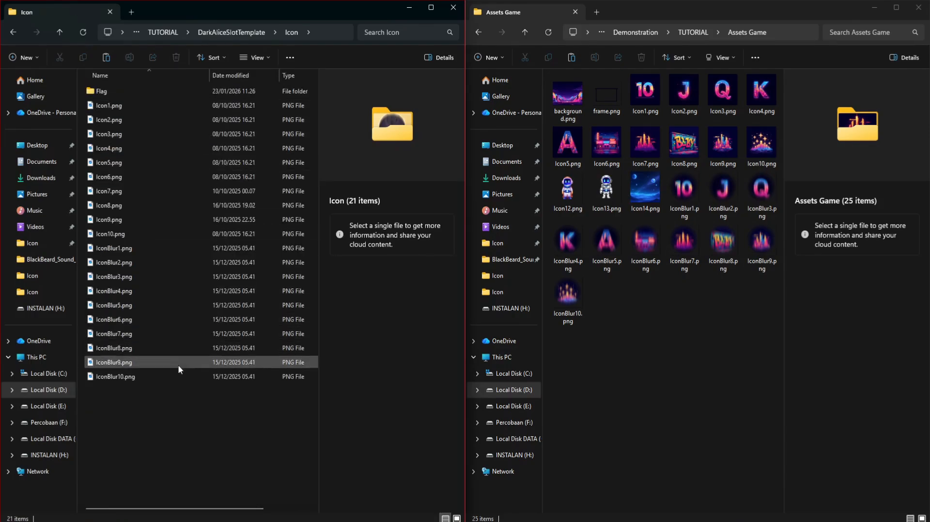
pyautogui.keyDown('ctrl'); pyautogui.scroll(3, 176, 410); pyautogui.keyUp('ctrl')
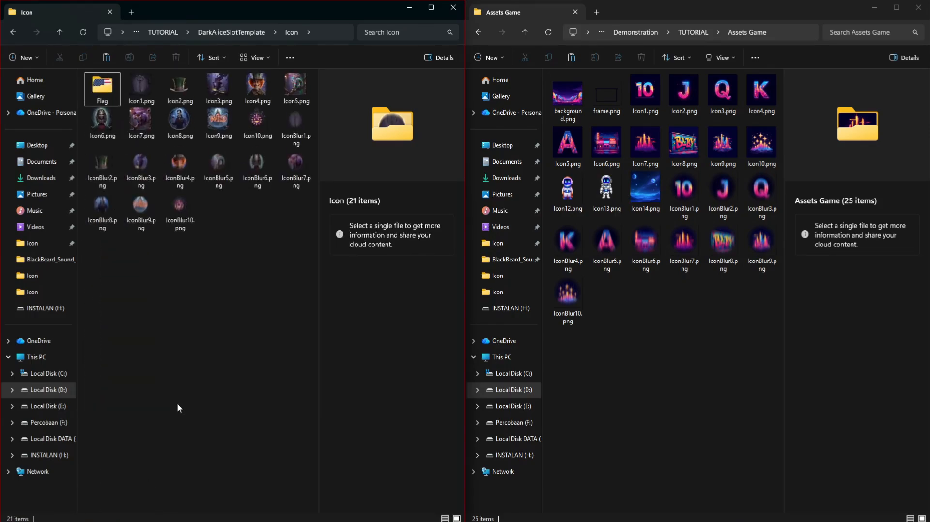
pyautogui.click(653, 106)
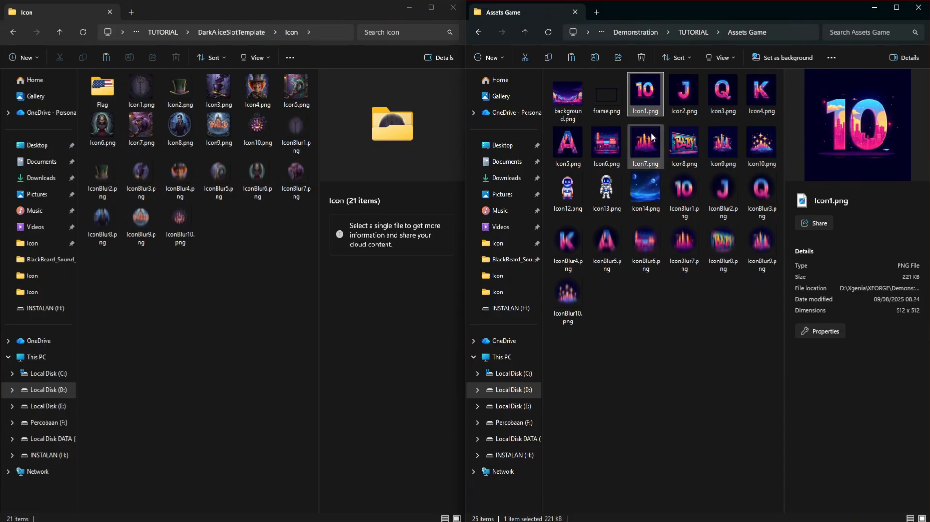
pyautogui.keyDown('shift'); pyautogui.click(562, 310); pyautogui.keyUp('shift')
pyautogui.keyDown('ctrl'); pyautogui.click(640, 193); pyautogui.keyUp('ctrl')
pyautogui.keyDown('ctrl'); pyautogui.click(605, 194); pyautogui.keyUp('ctrl')
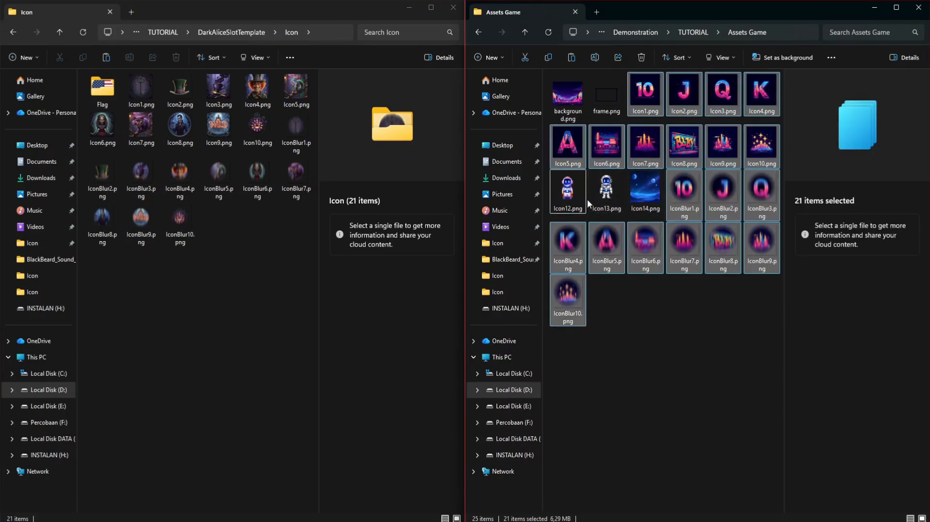
pyautogui.keyDown('ctrl'); pyautogui.click(581, 197); pyautogui.keyUp('ctrl')
pyautogui.moveTo(714, 156); pyautogui.dragTo(310, 255)
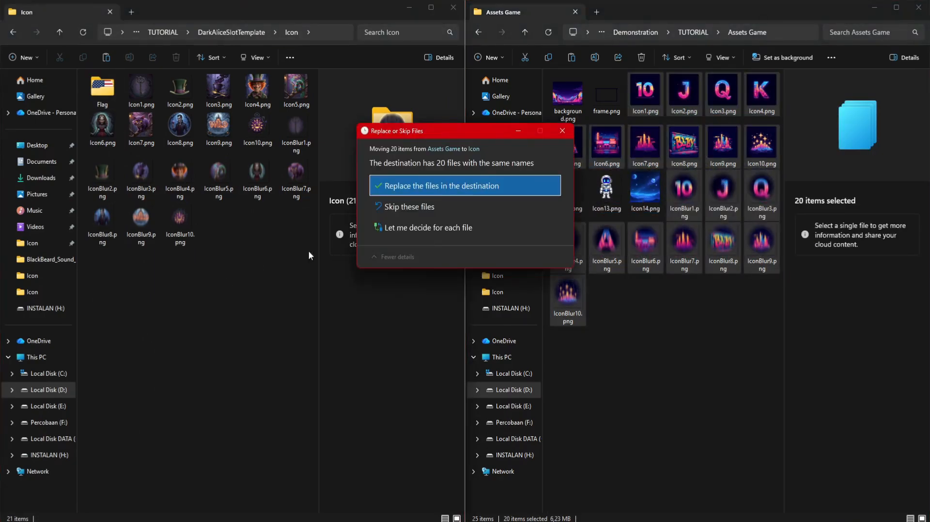
pyautogui.click(443, 182)
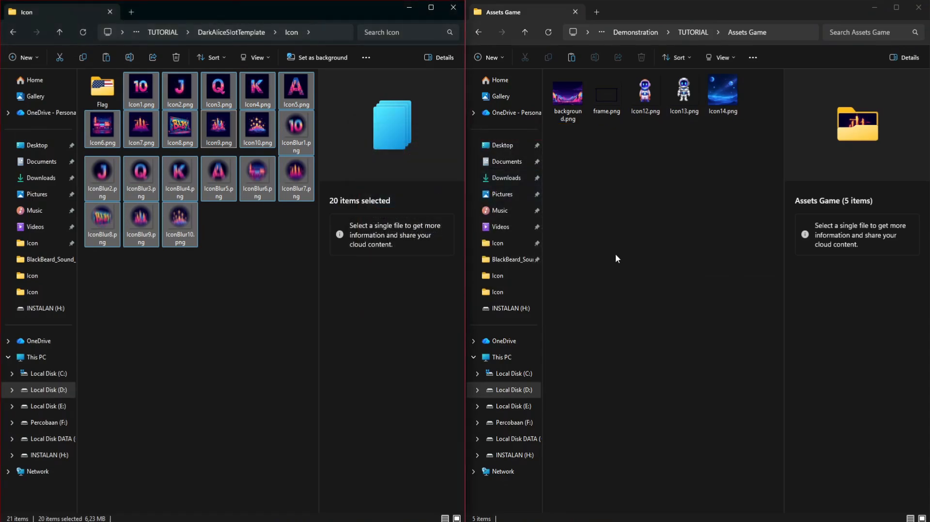
# Move background.png from Assets Game into the main DarkAliceSlotTemplate folder, replacing the existing file
pyautogui.click(620, 255)
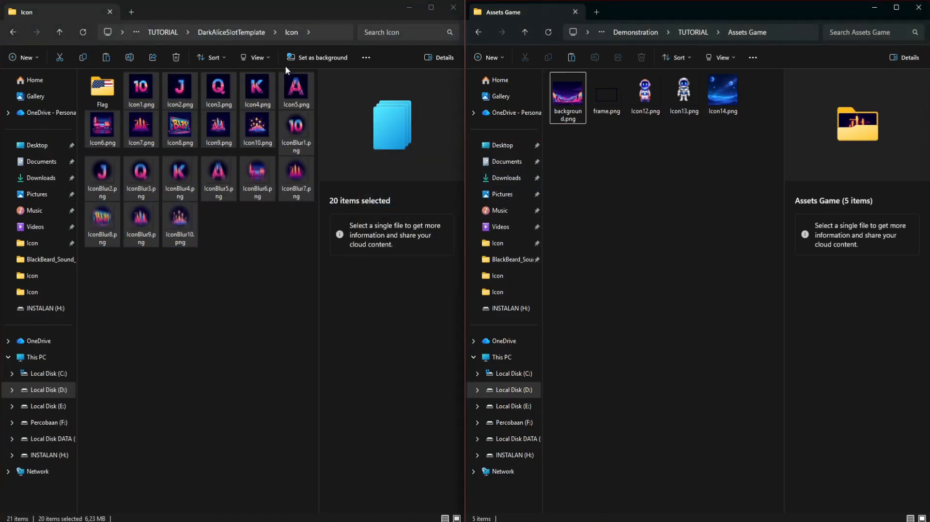
pyautogui.click(226, 36)
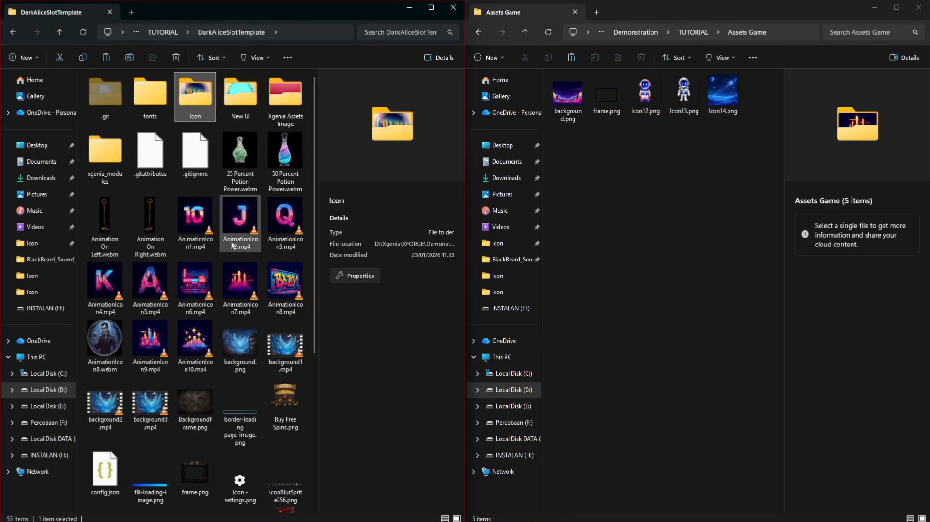
pyautogui.scroll(-3, 231, 249)
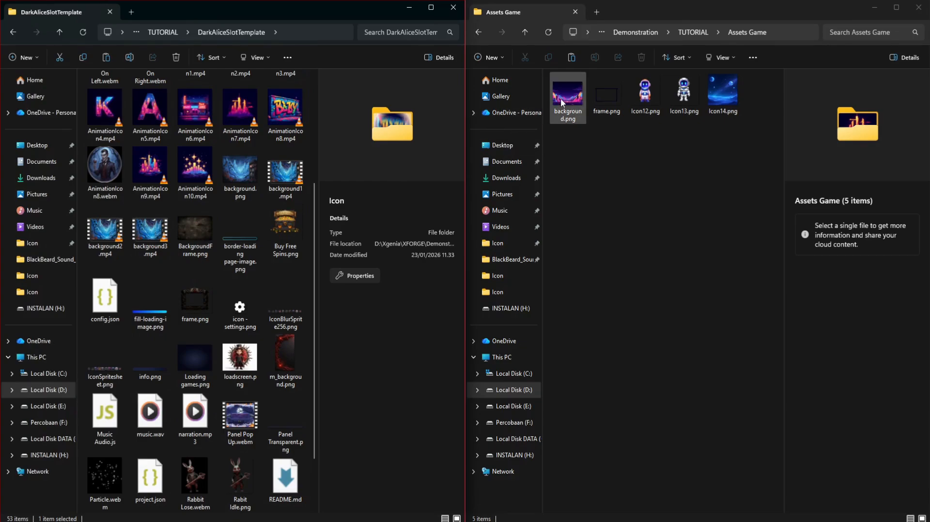
pyautogui.moveTo(562, 103); pyautogui.dragTo(305, 249)
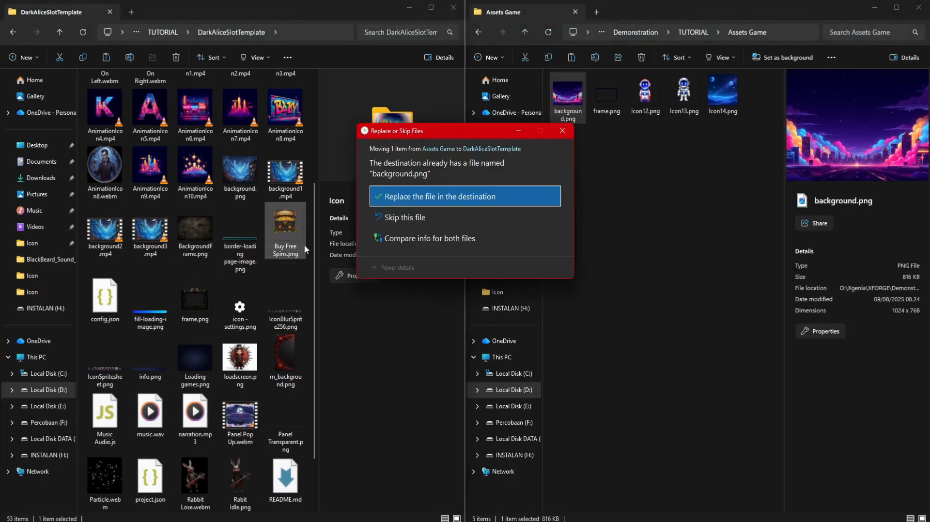
pyautogui.click(459, 194)
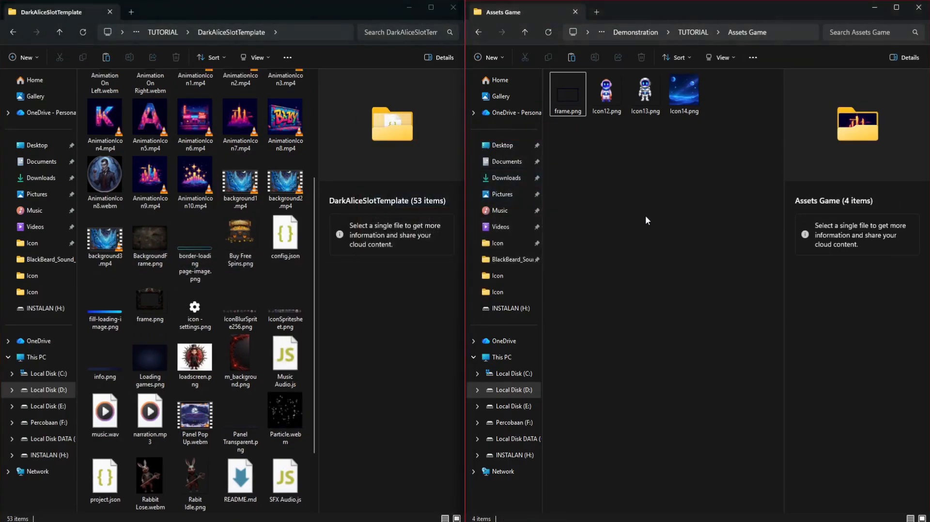
# Minimize both folder windows to return to XGENIA, and enlarge the game preview above the node graph
pyautogui.click(874, 8)
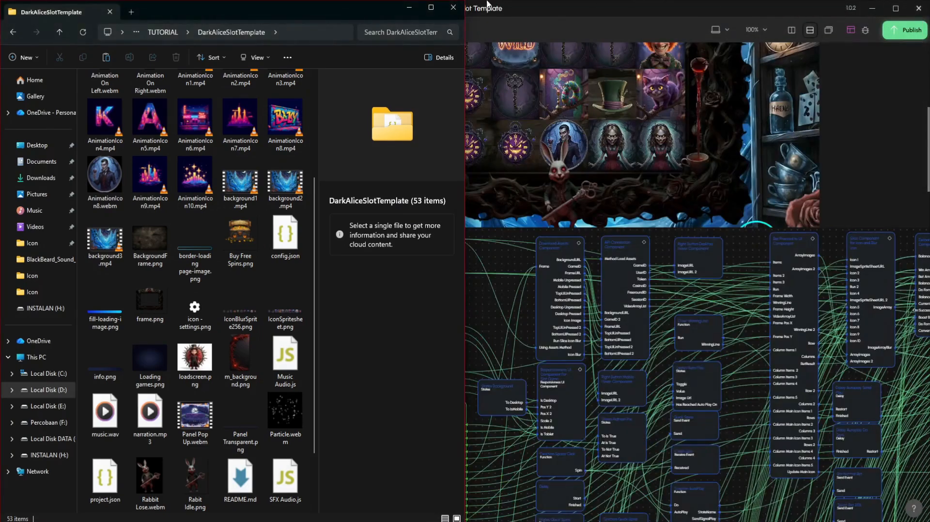
pyautogui.click(408, 7)
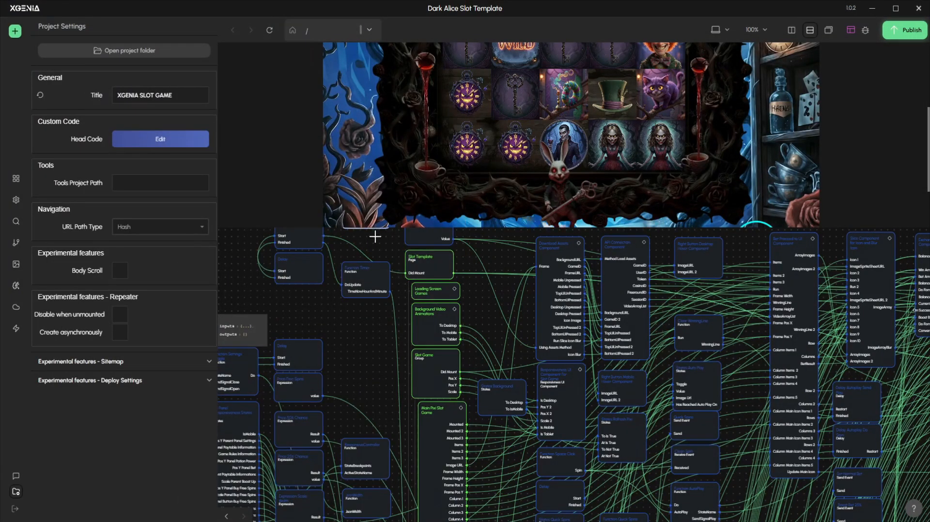
pyautogui.moveTo(376, 234); pyautogui.dragTo(384, 299)
pyautogui.moveTo(507, 234); pyautogui.dragTo(506, 308)
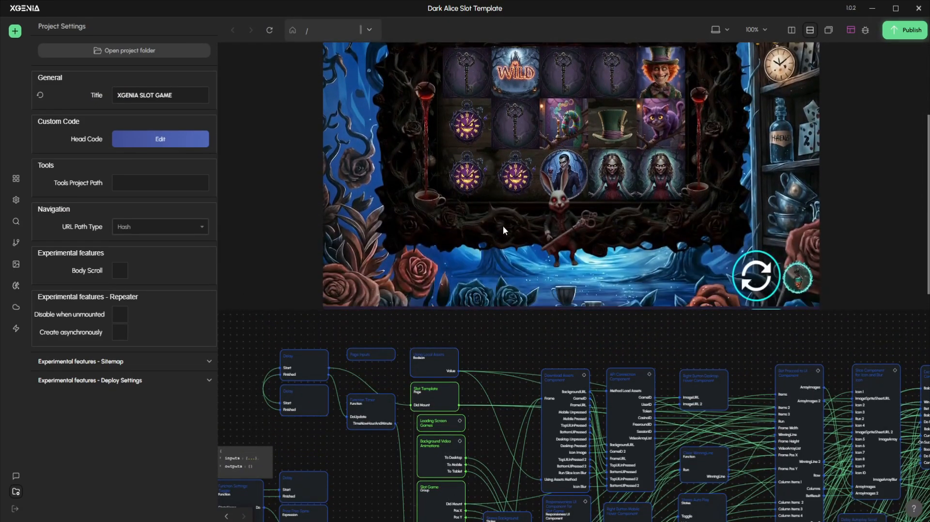
# Close the project settings, refresh the game preview and check the slot symbols and background in it
pyautogui.scroll(-3, 434, 199)
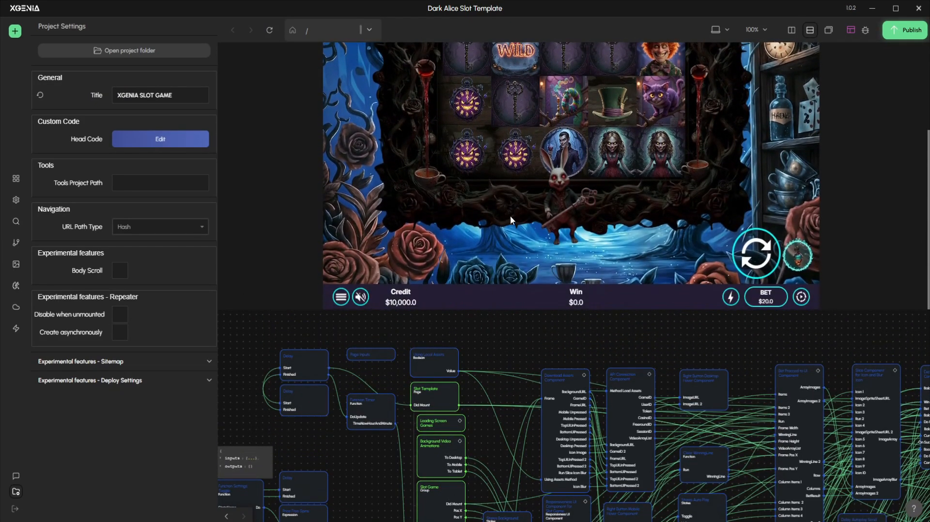
pyautogui.click(523, 327)
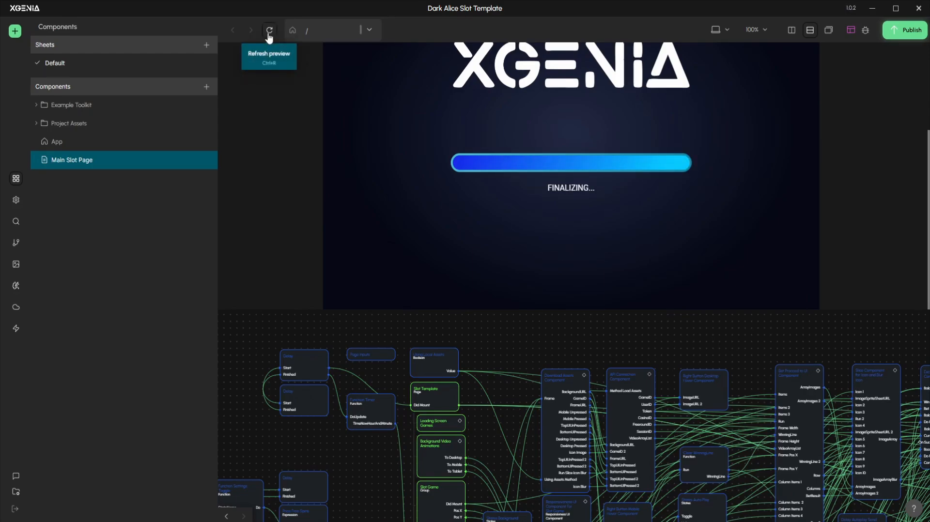
pyautogui.moveTo(518, 347); pyautogui.dragTo(454, 341)
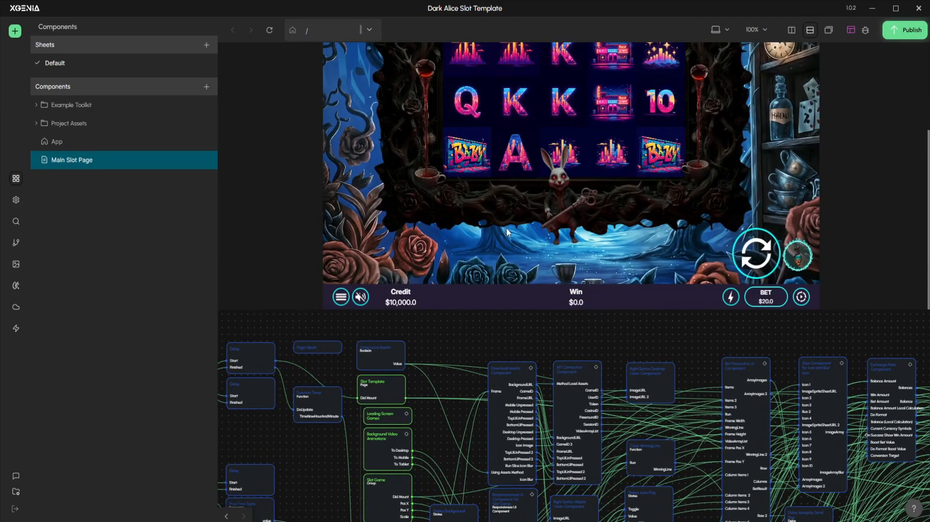
pyautogui.scroll(-2, 738, 152)
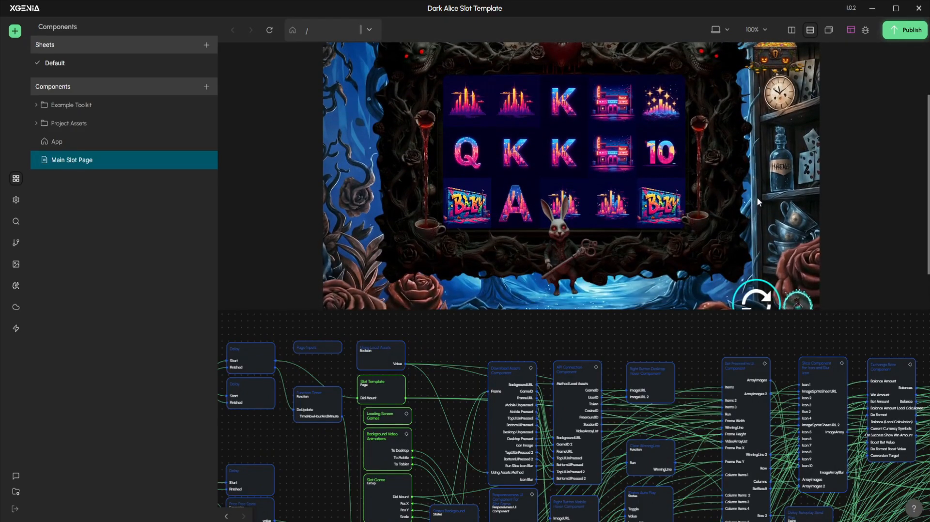
pyautogui.scroll(-2, 366, 265)
pyautogui.moveTo(474, 320); pyautogui.dragTo(483, 314)
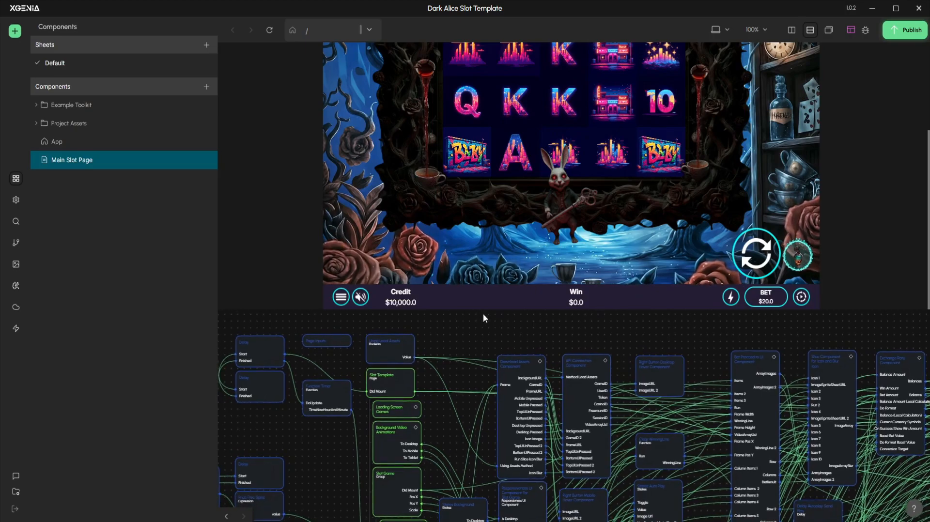
# Open the Background Video Animations component from the node graph and bring its Video Background nodes into view
pyautogui.scroll(1, 295, 448)
pyautogui.moveTo(304, 457); pyautogui.dragTo(318, 416)
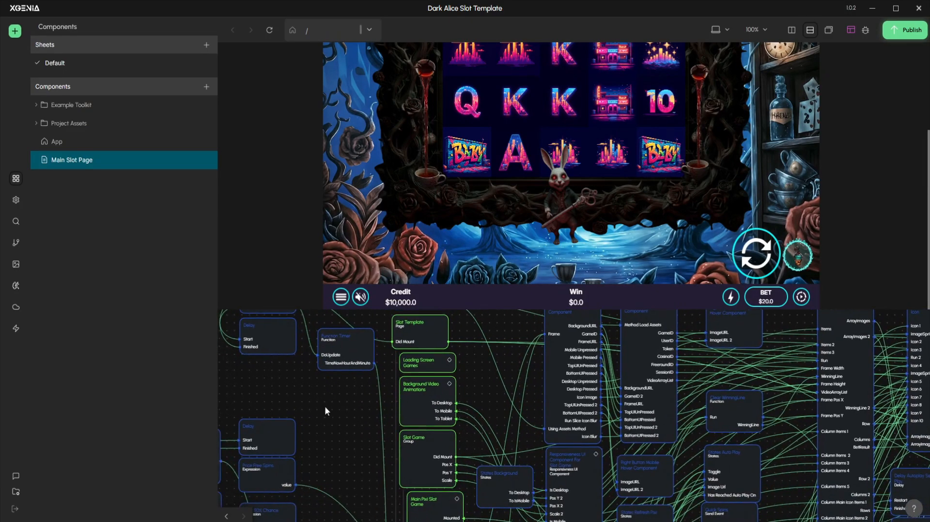
pyautogui.doubleClick(442, 391)
pyautogui.moveTo(373, 356); pyautogui.dragTo(387, 376)
pyautogui.scroll(-1, 499, 377)
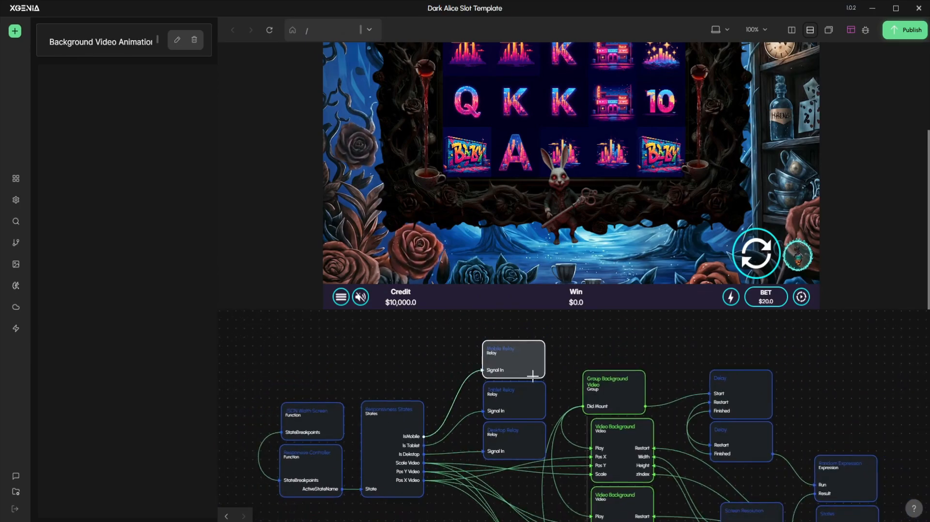
pyautogui.moveTo(657, 402); pyautogui.dragTo(614, 365)
pyautogui.scroll(-1, 611, 374)
pyautogui.moveTo(415, 497); pyautogui.dragTo(389, 459)
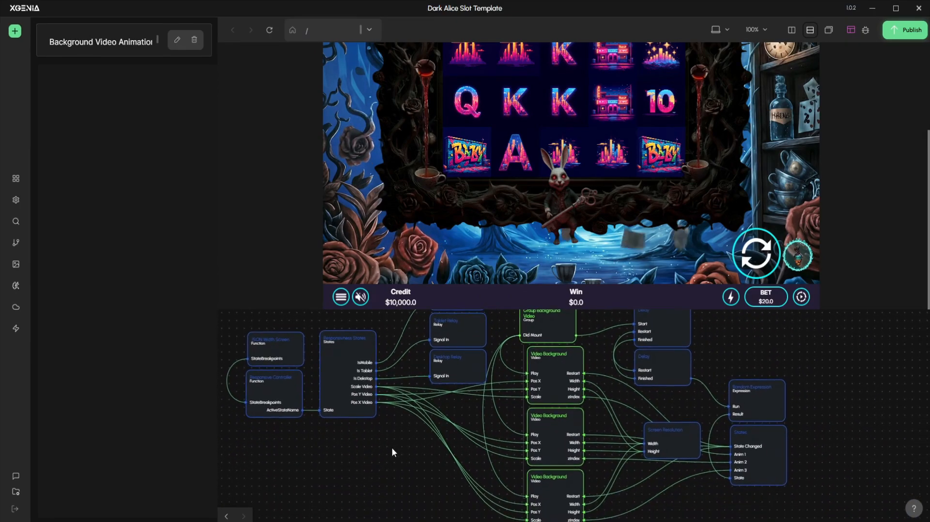
# Select the first Video Background node and show its video source and other properties
pyautogui.scroll(-1, 400, 447)
pyautogui.moveTo(687, 497); pyautogui.dragTo(658, 463)
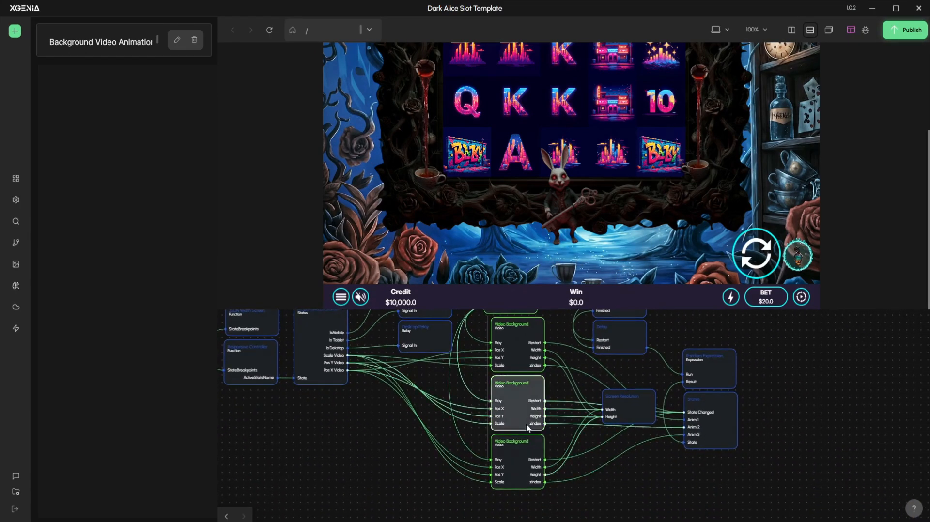
pyautogui.click(526, 340)
pyautogui.moveTo(801, 433); pyautogui.dragTo(787, 467)
pyautogui.scroll(2, 475, 413)
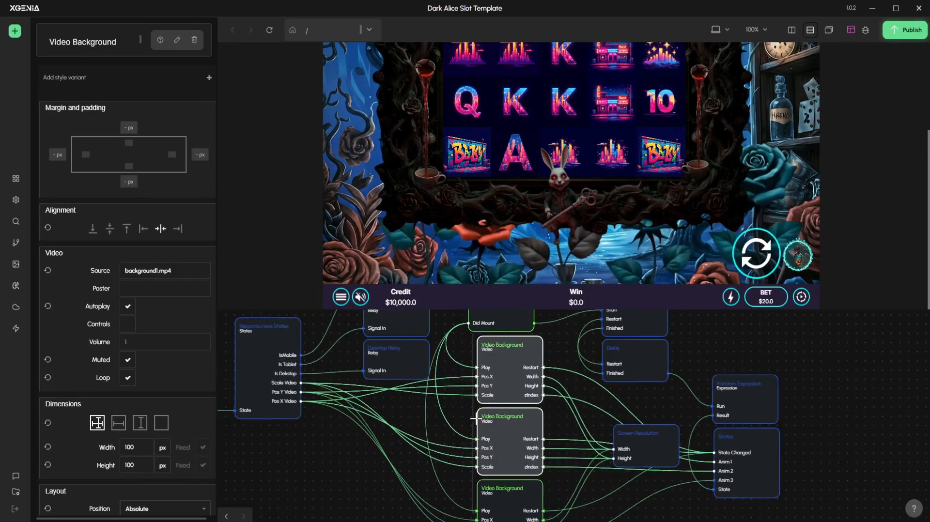
# Delete all three Video Background nodes from the Background Video Animations component
pyautogui.moveTo(556, 337); pyautogui.dragTo(557, 331)
pyautogui.scroll(-1, 557, 331)
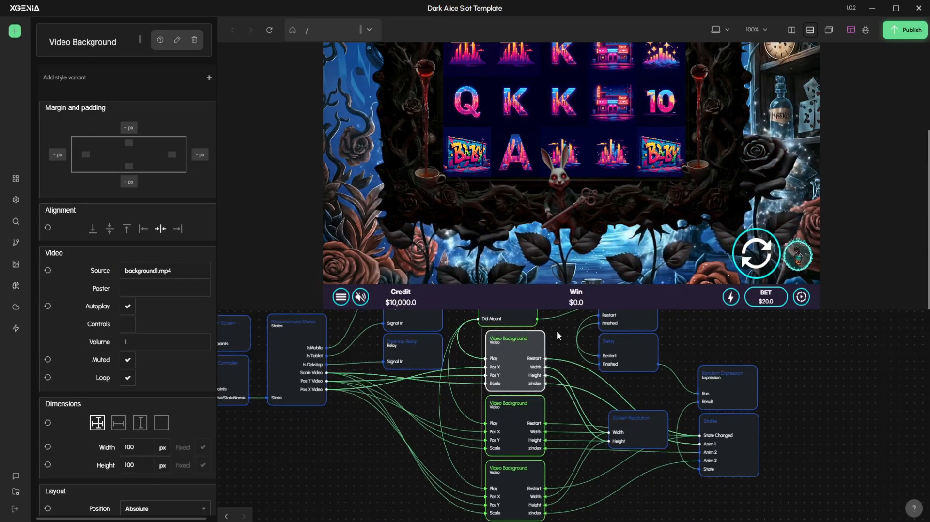
pyautogui.moveTo(593, 514); pyautogui.dragTo(503, 320)
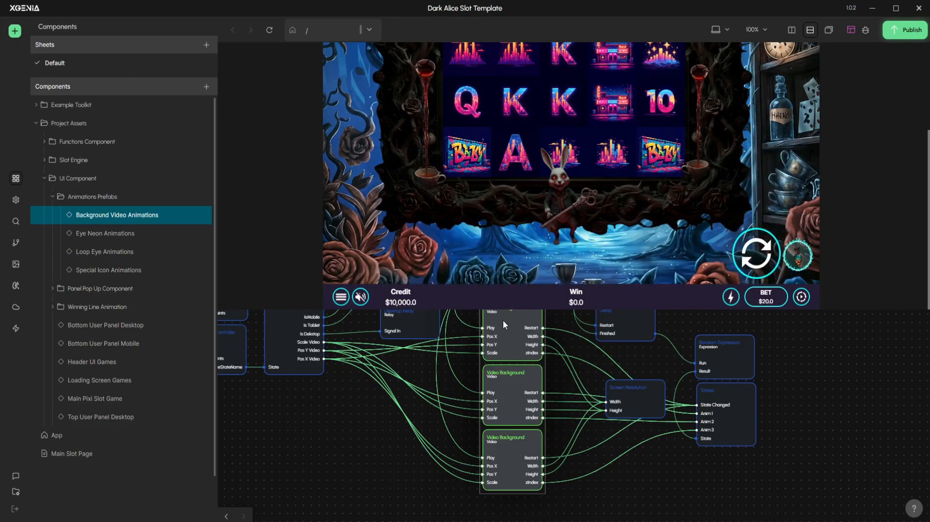
pyautogui.press('Delete')
# Add an Image node to the graph and nest it under the Group Background Video node
pyautogui.moveTo(503, 320); pyautogui.dragTo(486, 439)
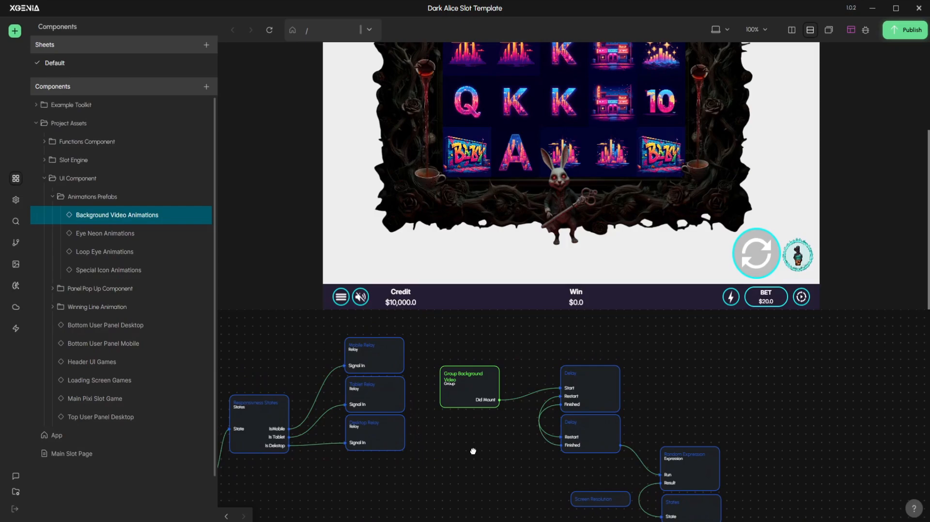
pyautogui.rightClick(473, 451)
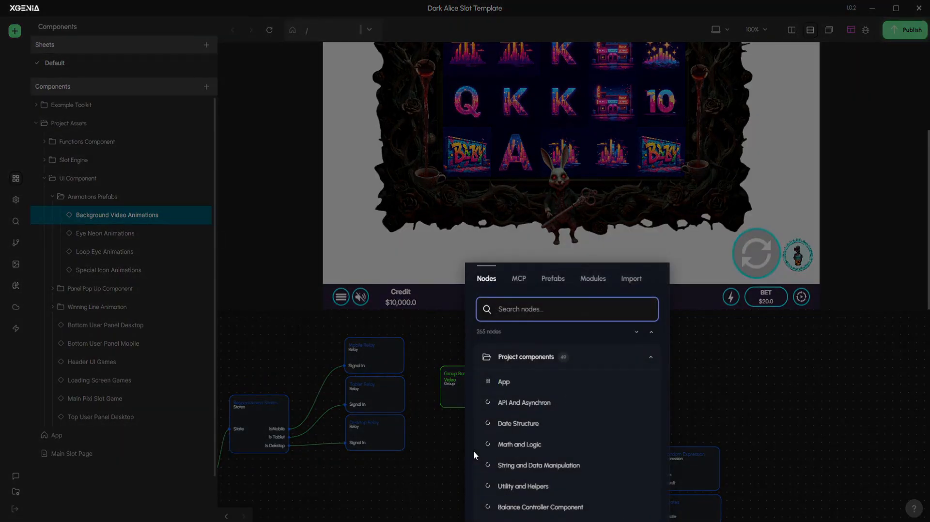
pyautogui.write('P')
pyautogui.press('BackSpace')
pyautogui.write('IMA')
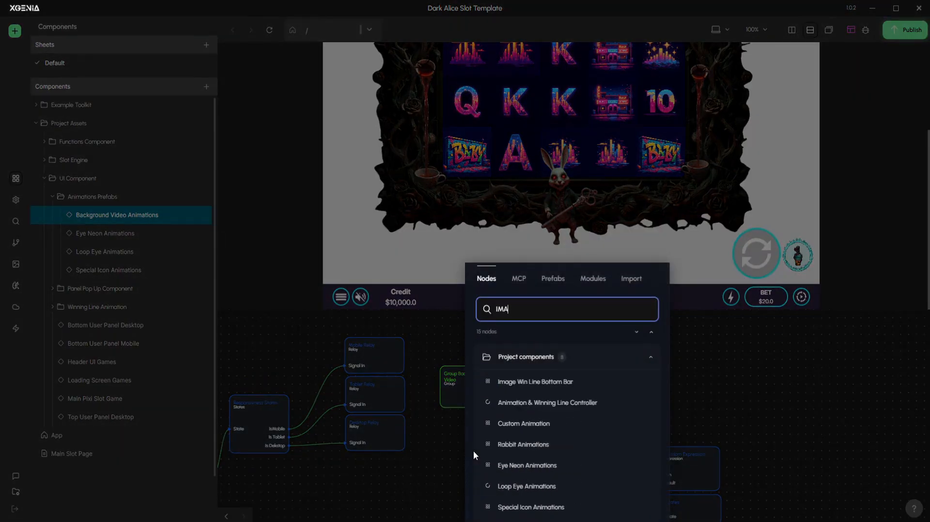
pyautogui.write('G')
pyautogui.click(526, 446)
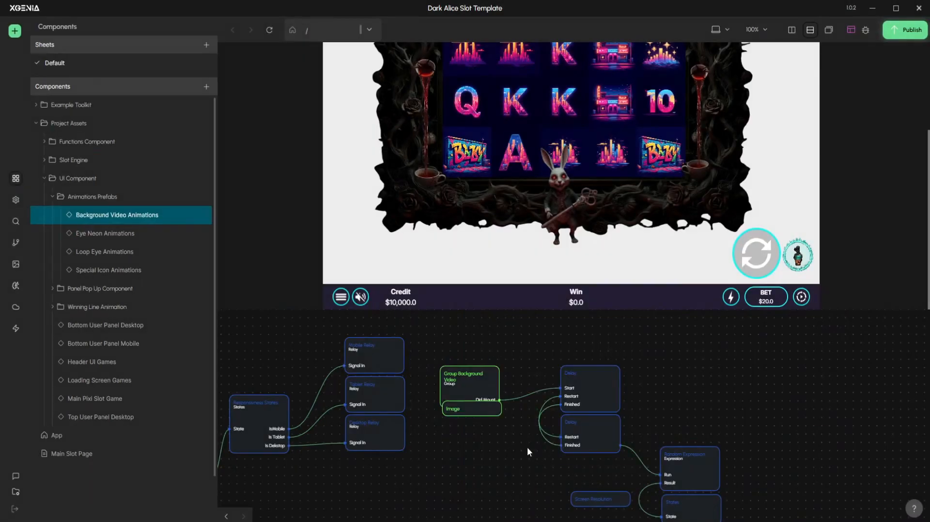
pyautogui.moveTo(508, 457); pyautogui.dragTo(492, 411)
pyautogui.click(501, 446)
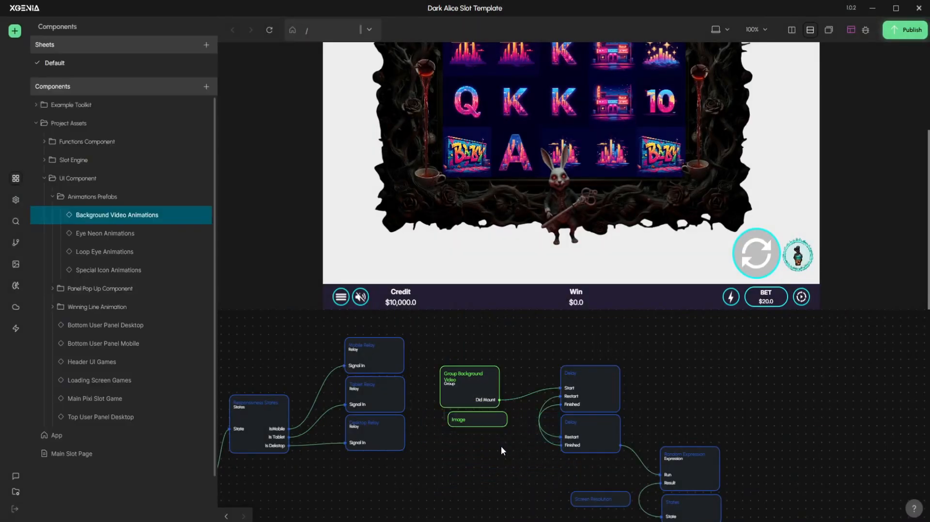
# Set the new Image node's source to background.png
pyautogui.click(479, 420)
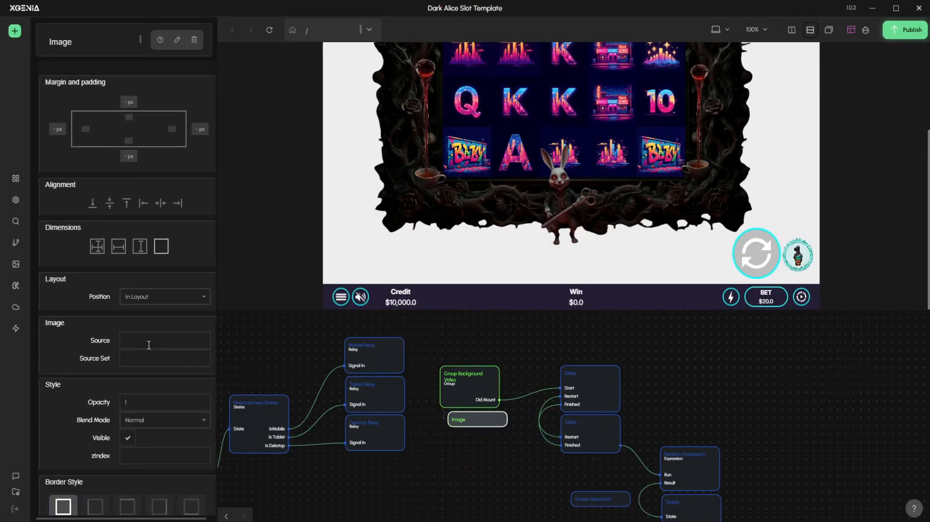
pyautogui.click(150, 341)
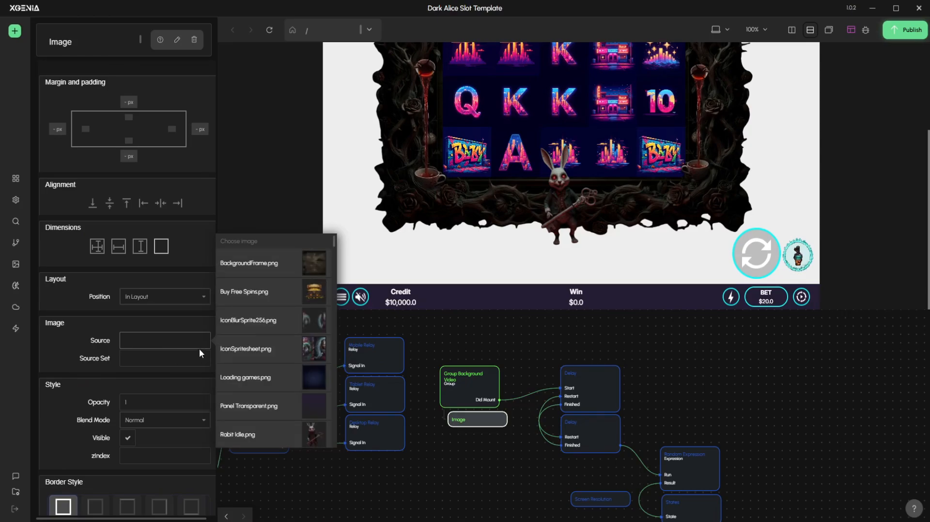
pyautogui.scroll(-2, 243, 347)
pyautogui.scroll(-2, 243, 343)
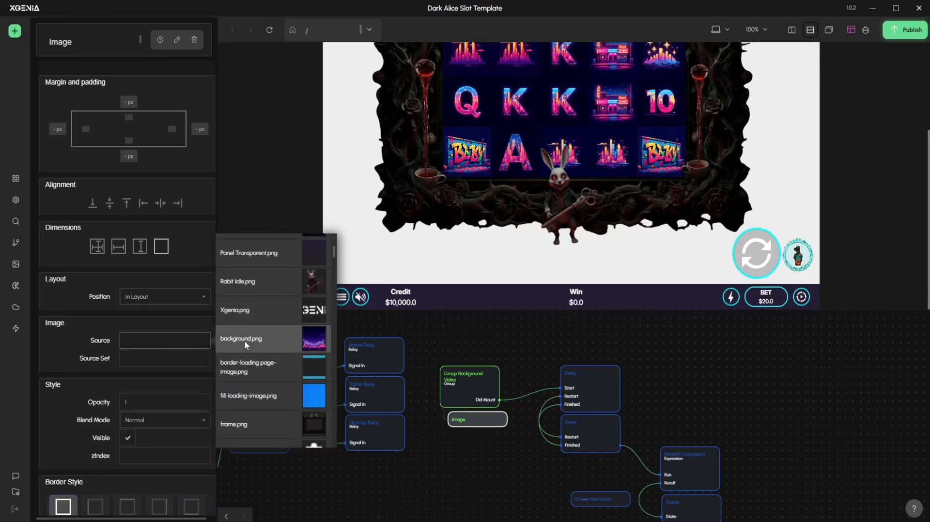
pyautogui.click(244, 340)
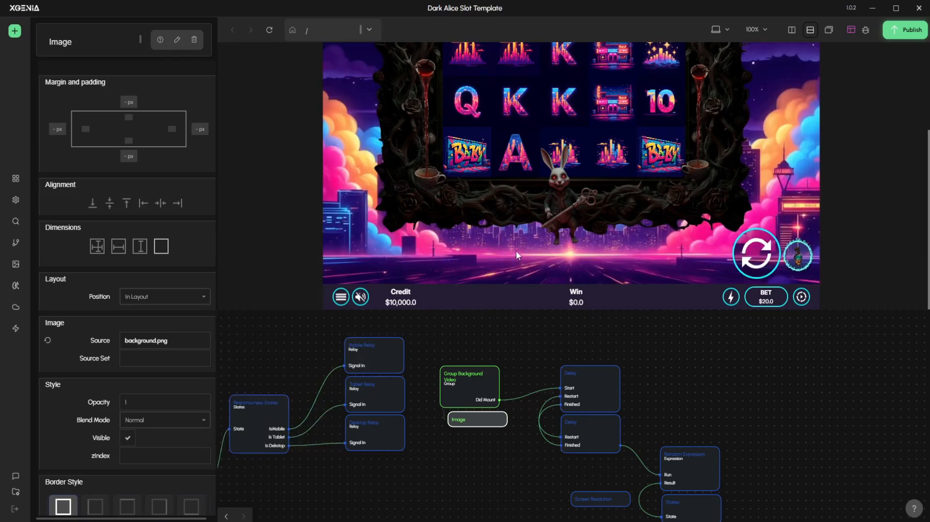
# Examine the new background in the game preview and enlarge the preview area to show more of the scene
pyautogui.scroll(2, 516, 251)
pyautogui.scroll(-1, 514, 250)
pyautogui.scroll(2, 514, 252)
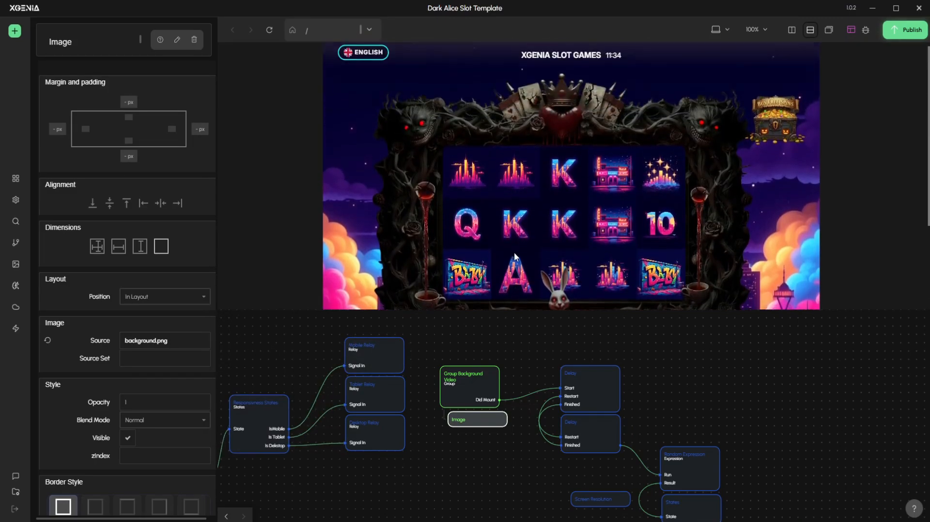
pyautogui.scroll(-2, 325, 208)
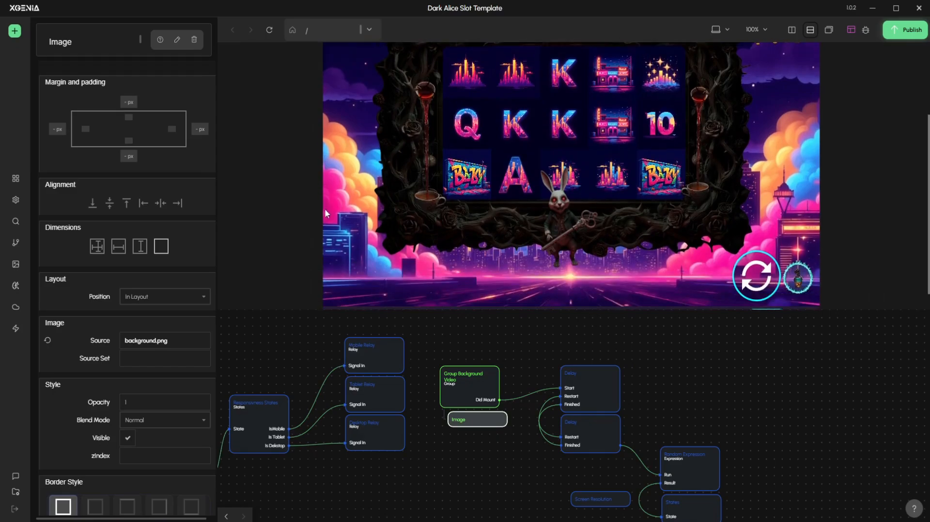
pyautogui.moveTo(377, 310); pyautogui.dragTo(374, 389)
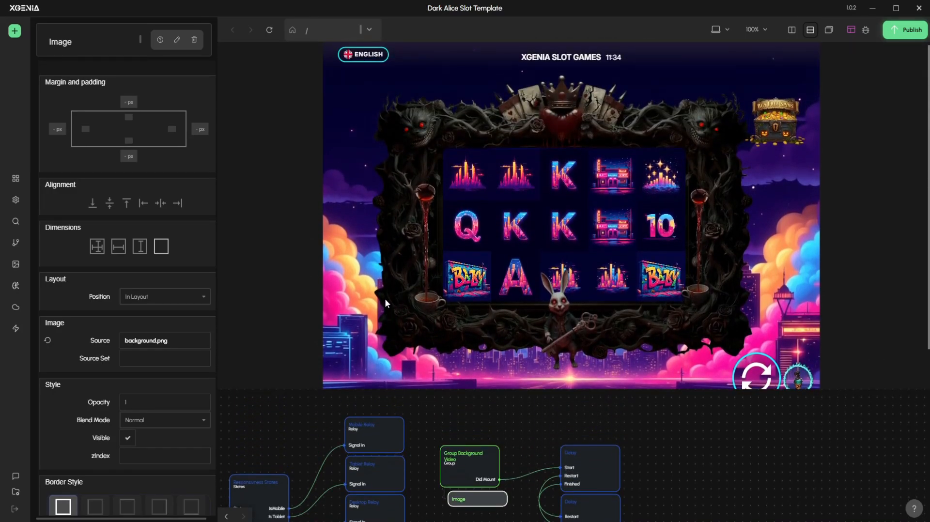
pyautogui.scroll(-2, 384, 299)
pyautogui.scroll(2, 383, 300)
pyautogui.moveTo(629, 391); pyautogui.dragTo(628, 423)
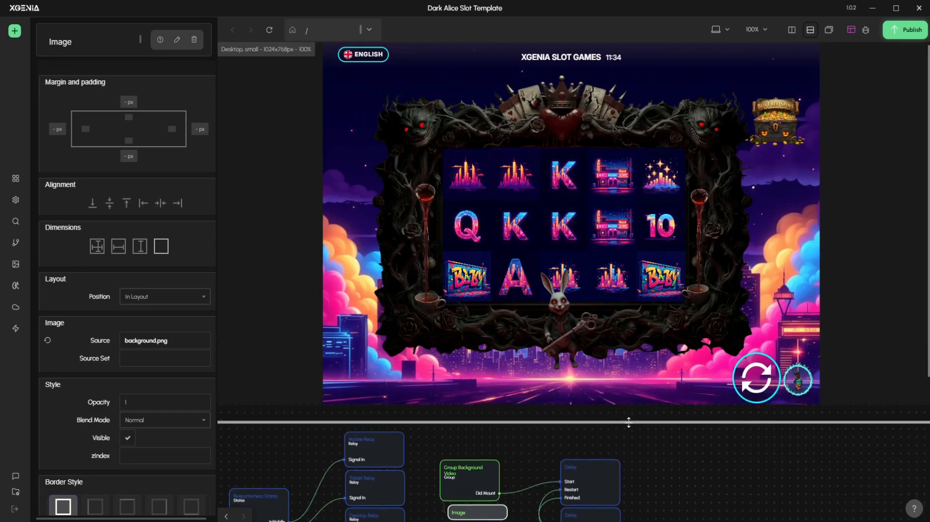
pyautogui.scroll(-1, 612, 330)
pyautogui.scroll(1, 612, 330)
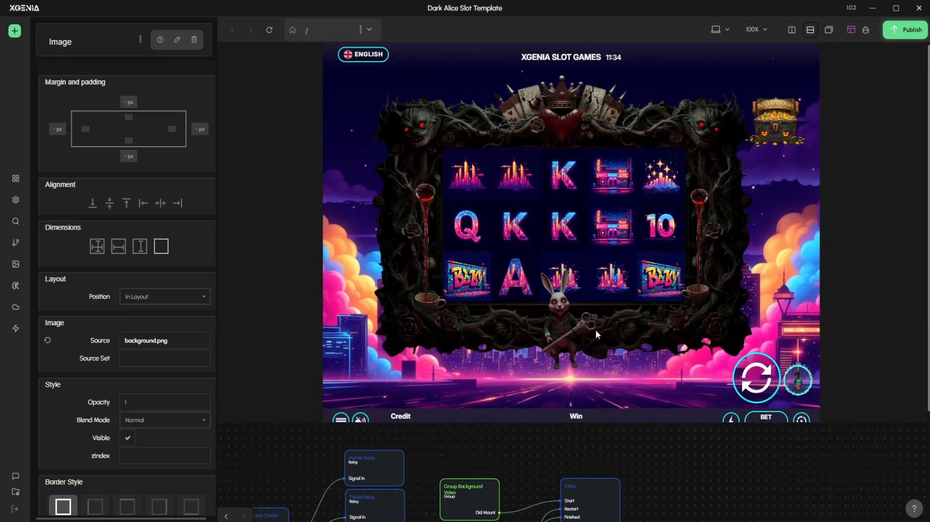
# Spin the reels once, give the node graph more room, and check the slot symbols in the preview
pyautogui.click(754, 383)
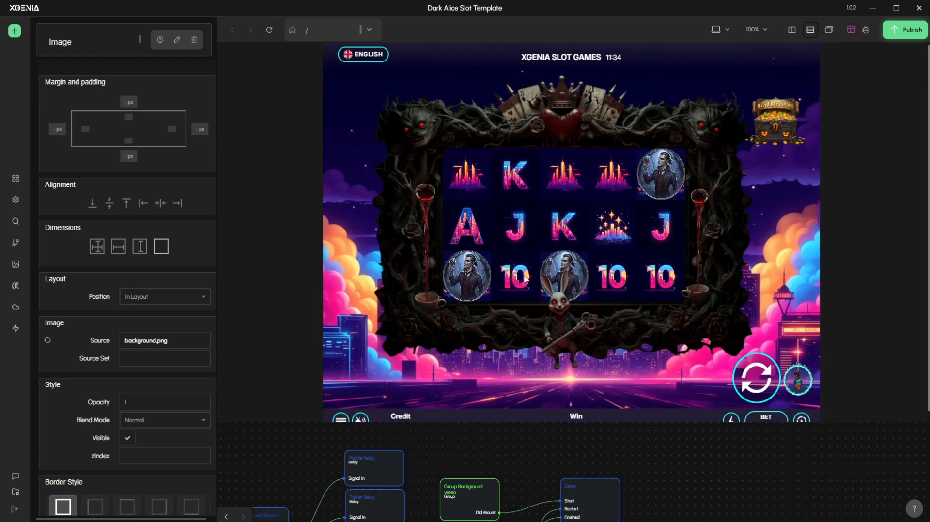
pyautogui.scroll(-2, 668, 453)
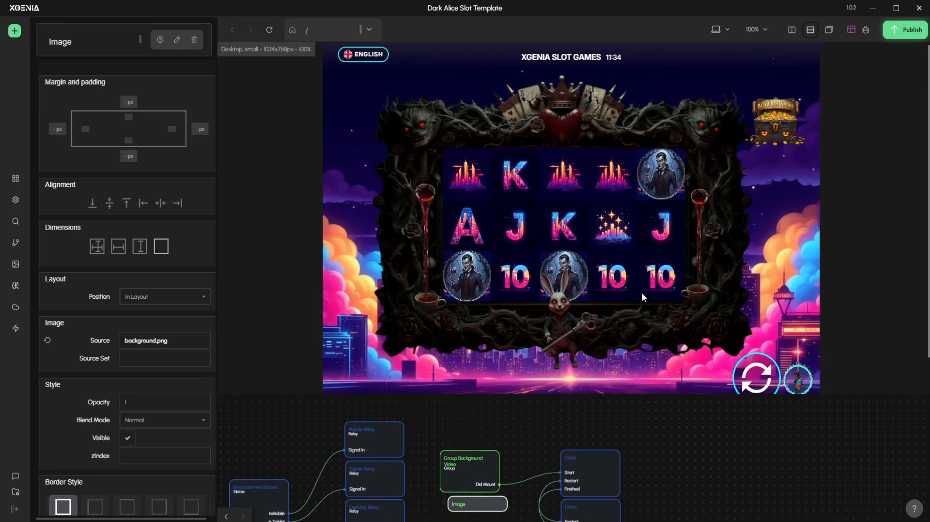
pyautogui.moveTo(695, 413); pyautogui.dragTo(715, 401)
pyautogui.click(729, 420)
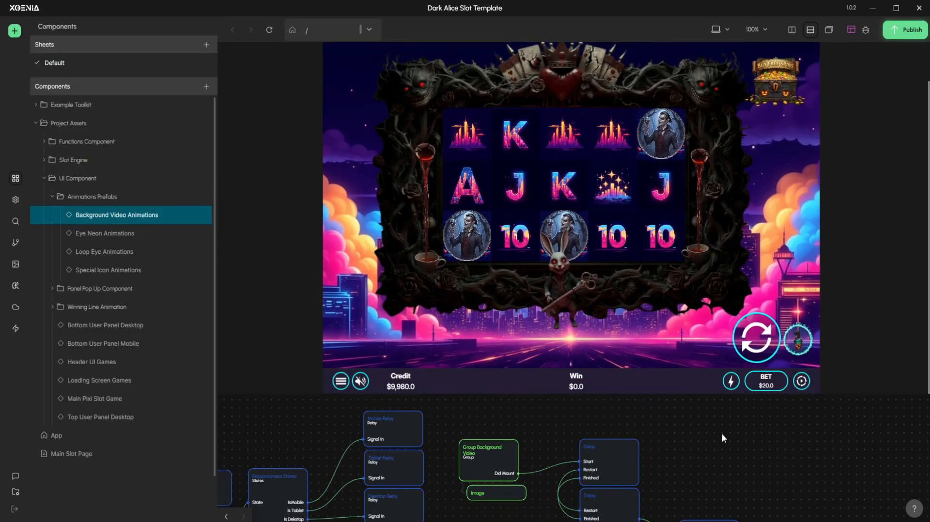
pyautogui.moveTo(722, 437); pyautogui.dragTo(729, 427)
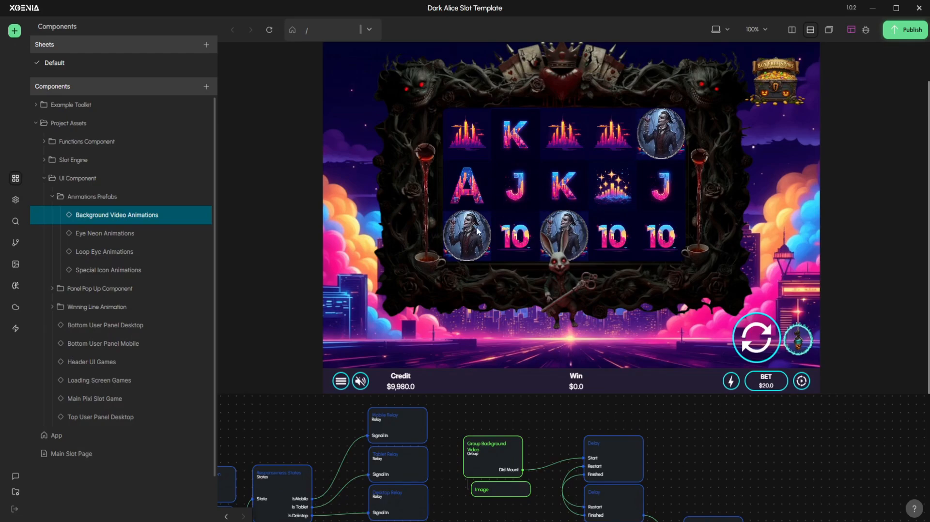
pyautogui.scroll(-3, 667, 394)
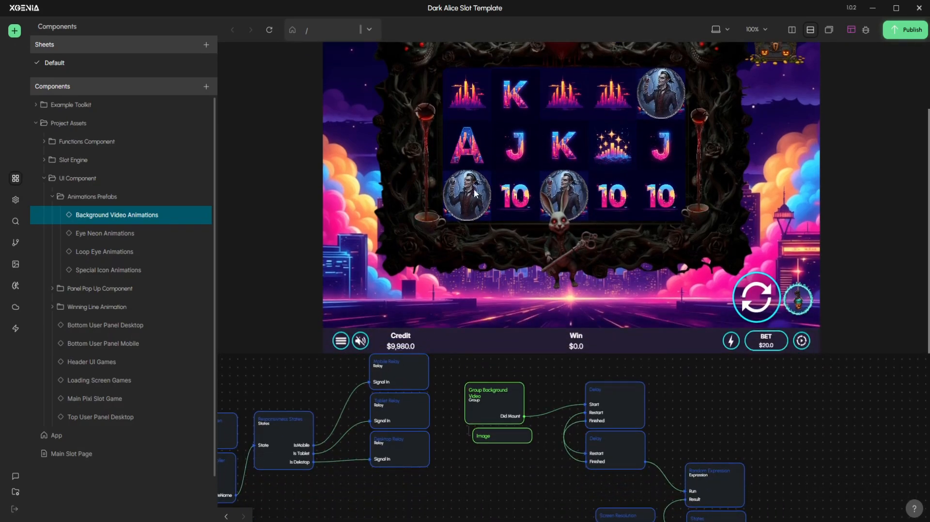
pyautogui.moveTo(460, 373); pyautogui.dragTo(497, 389)
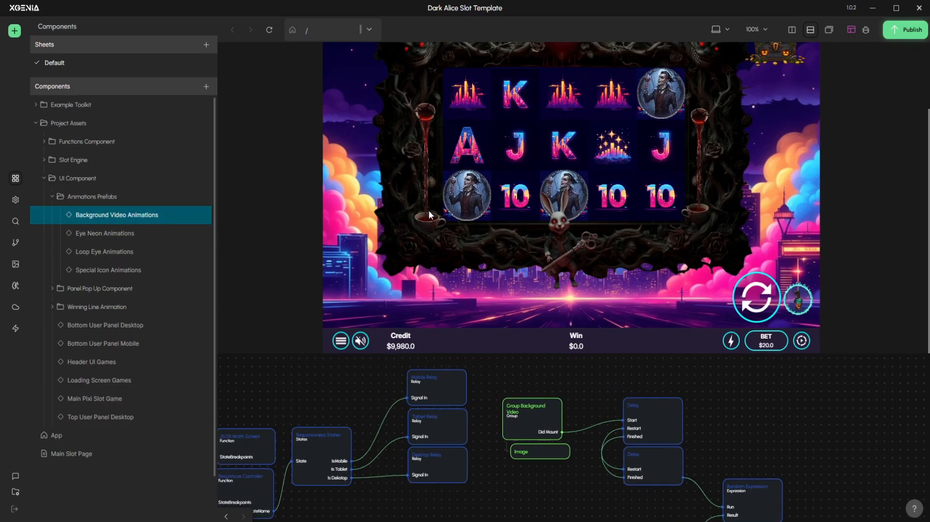
# Open the Special Icon Animations component and inspect the properties of its Object node
pyautogui.click(142, 270)
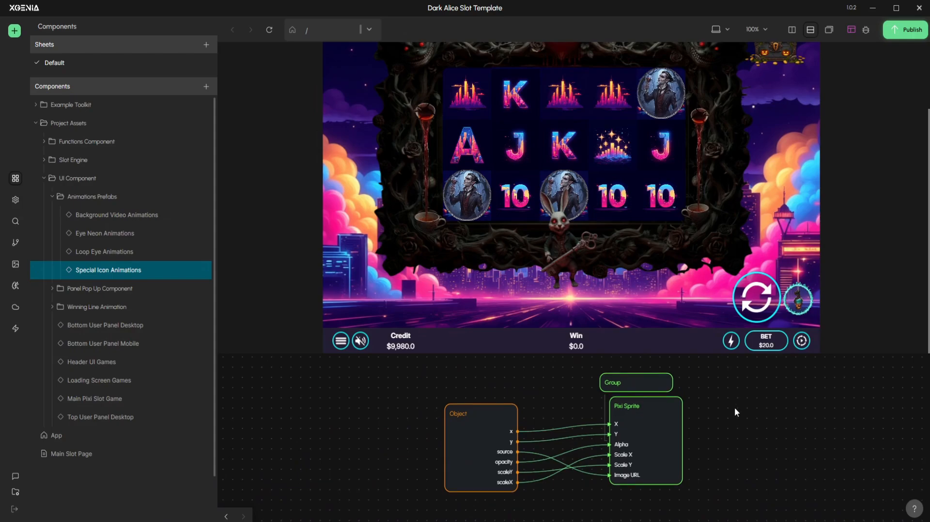
pyautogui.moveTo(361, 381); pyautogui.dragTo(772, 457)
pyautogui.click(772, 457)
pyautogui.click(453, 412)
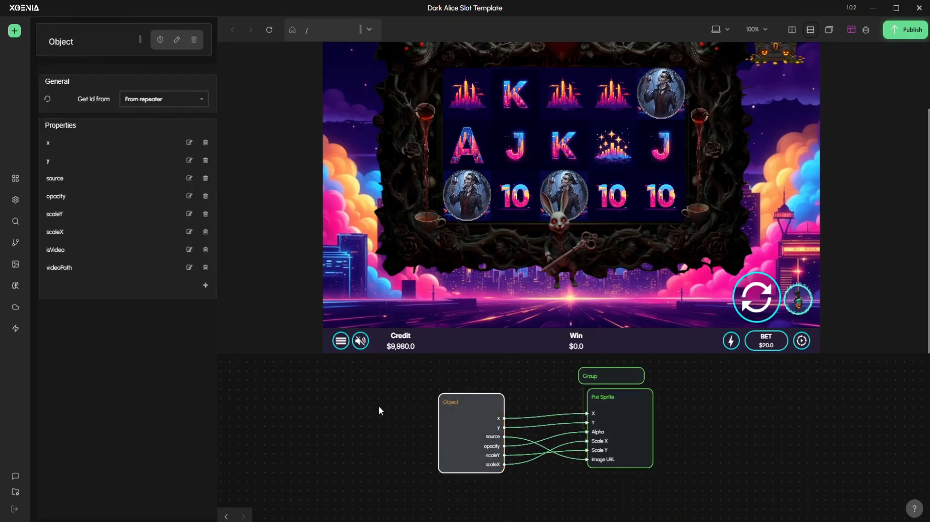
pyautogui.moveTo(397, 405); pyautogui.dragTo(412, 394)
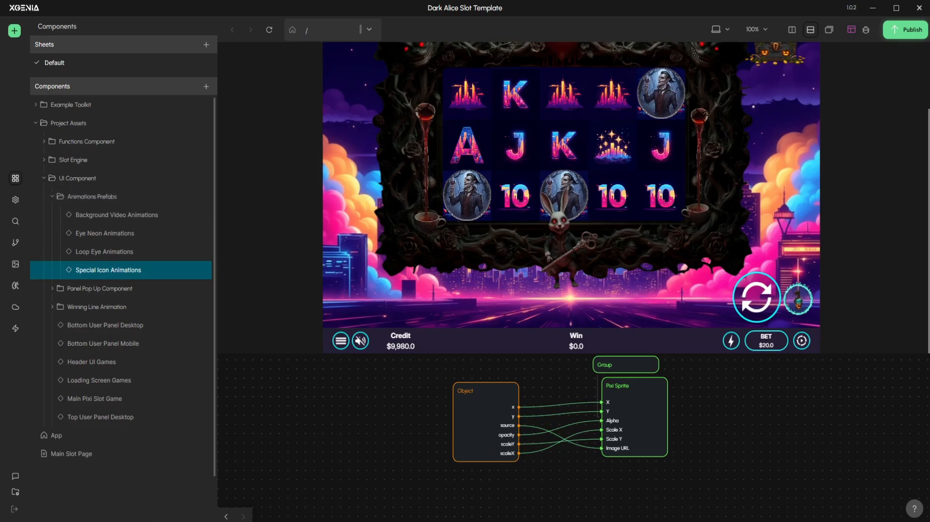
# Return to Background Video Animations, search the project for "SPECIAL ICON" and open the Function Special Animation Icon result
pyautogui.click(148, 215)
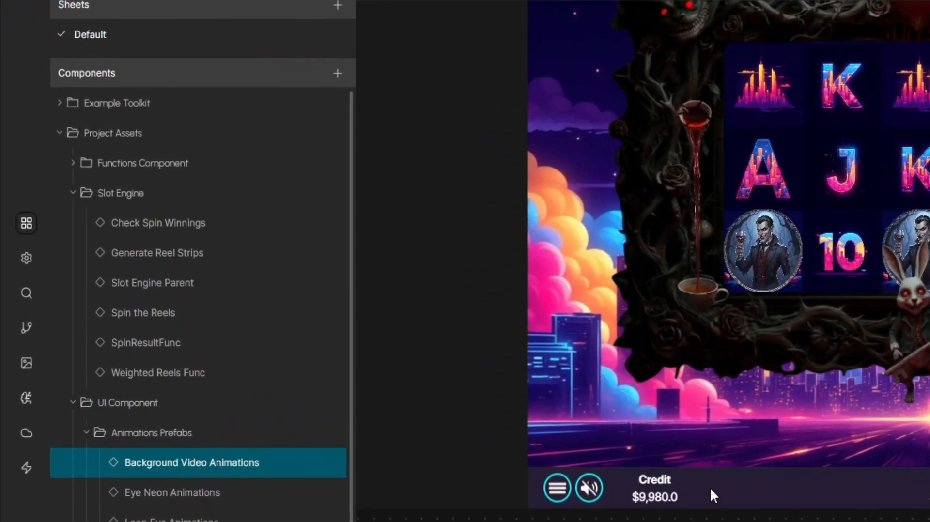
pyautogui.click(25, 294)
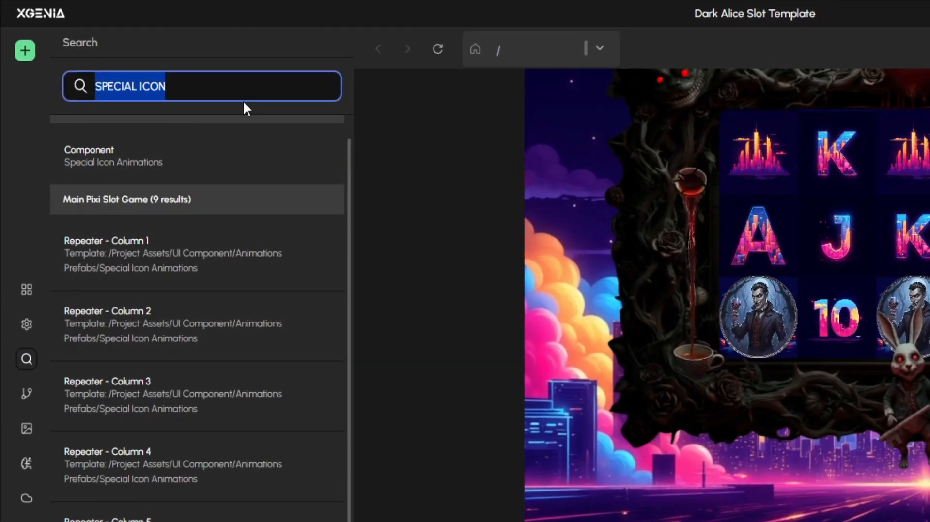
pyautogui.write('SPECIAL ')
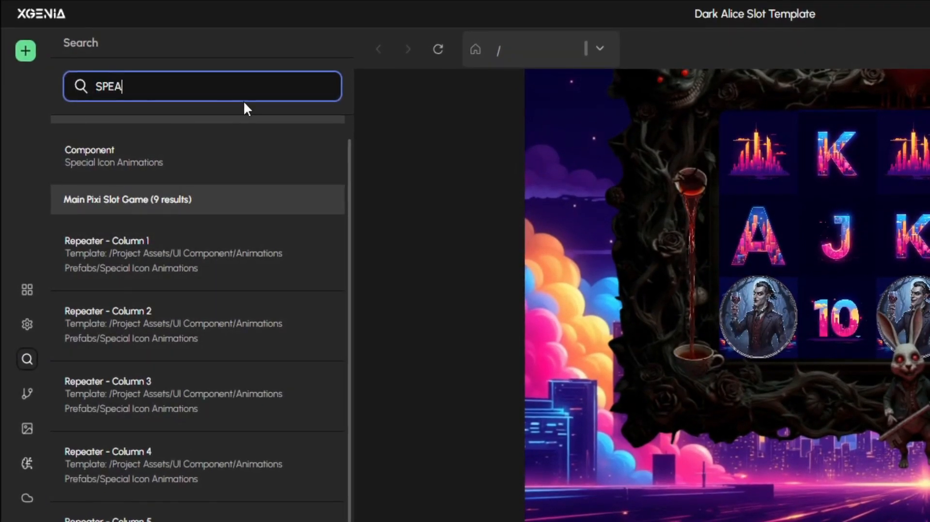
pyautogui.write('ICON')
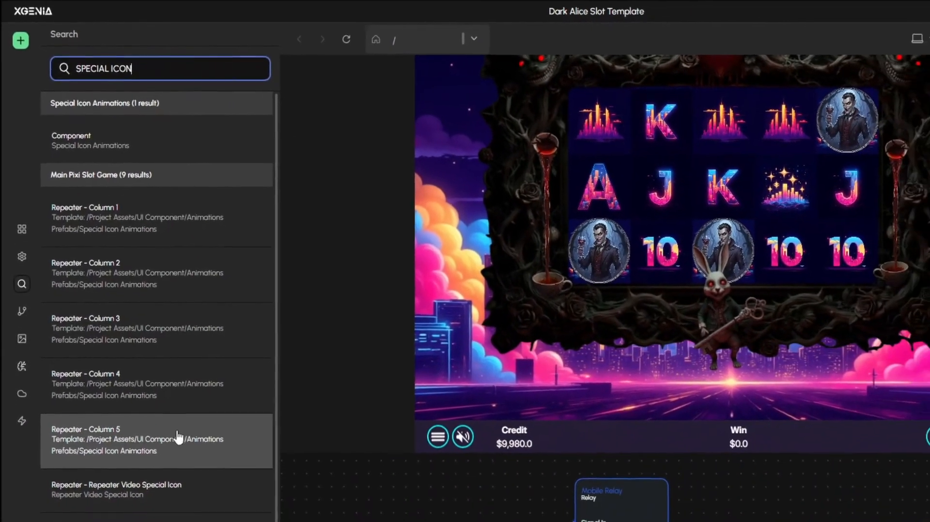
pyautogui.scroll(-1, 159, 441)
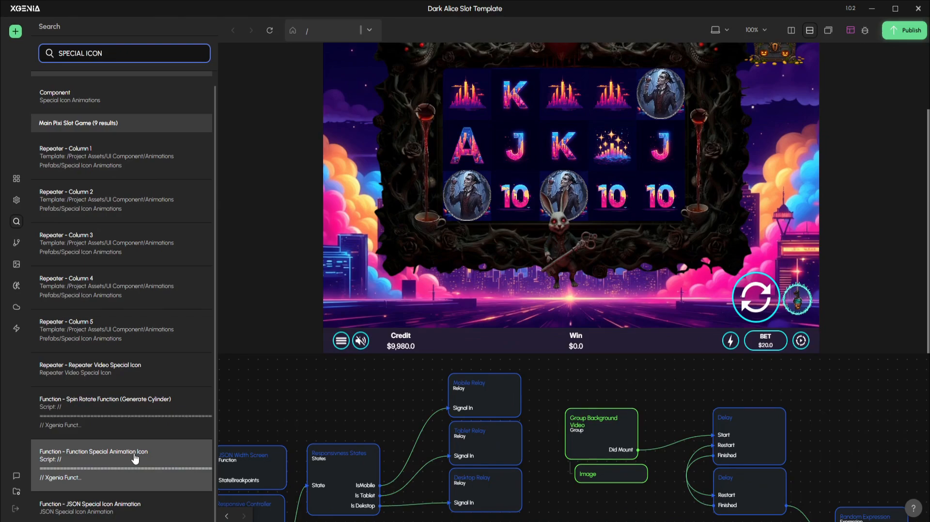
pyautogui.click(135, 458)
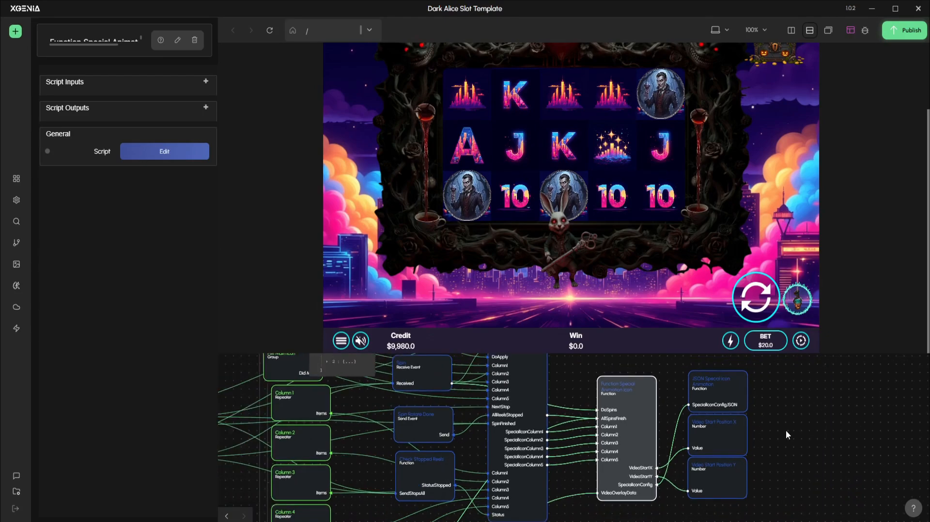
# Open the Function Special Animation Icon script, read through its reset, end-of-spin and configuration parsing sections, and close it
pyautogui.click(661, 392)
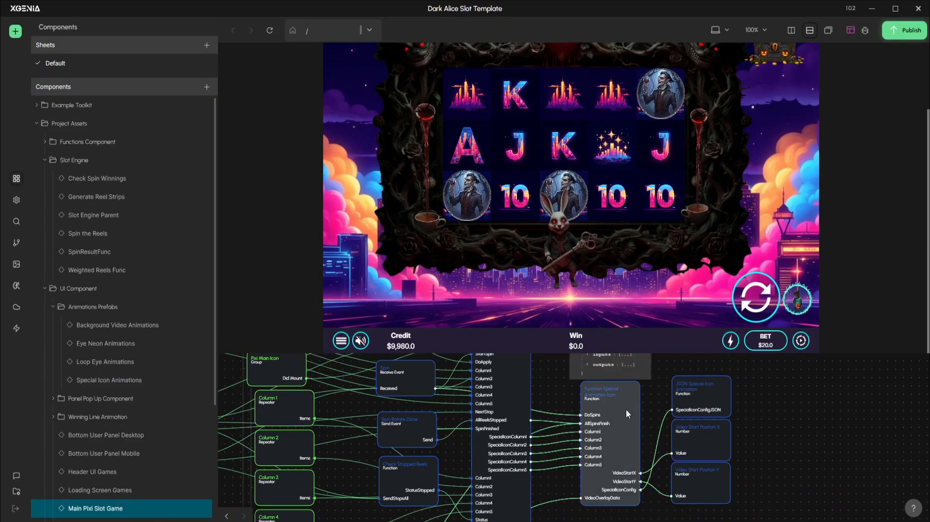
pyautogui.doubleClick(626, 409)
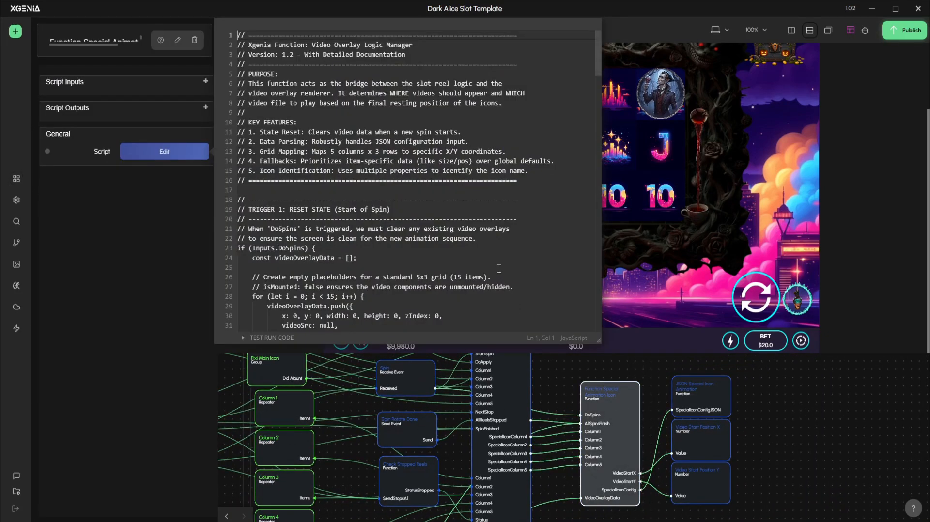
pyautogui.scroll(-5, 499, 269)
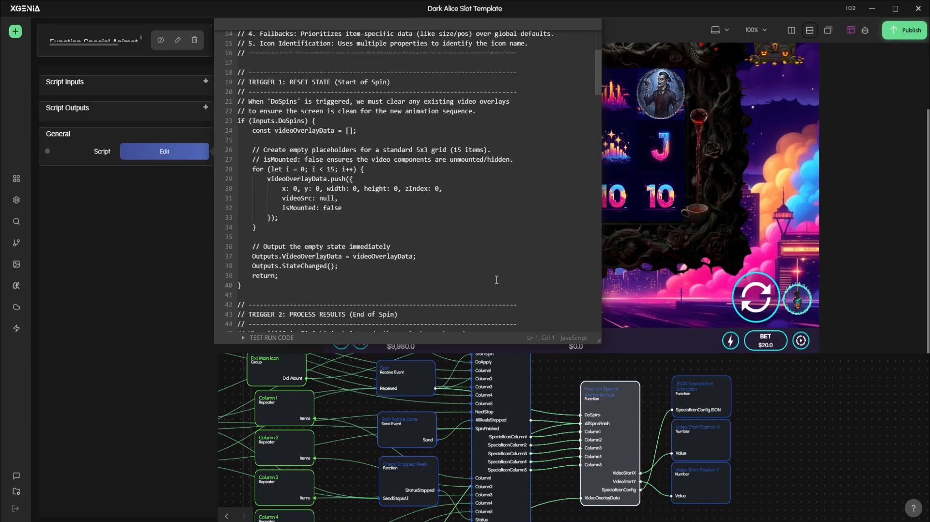
pyautogui.scroll(-7, 479, 273)
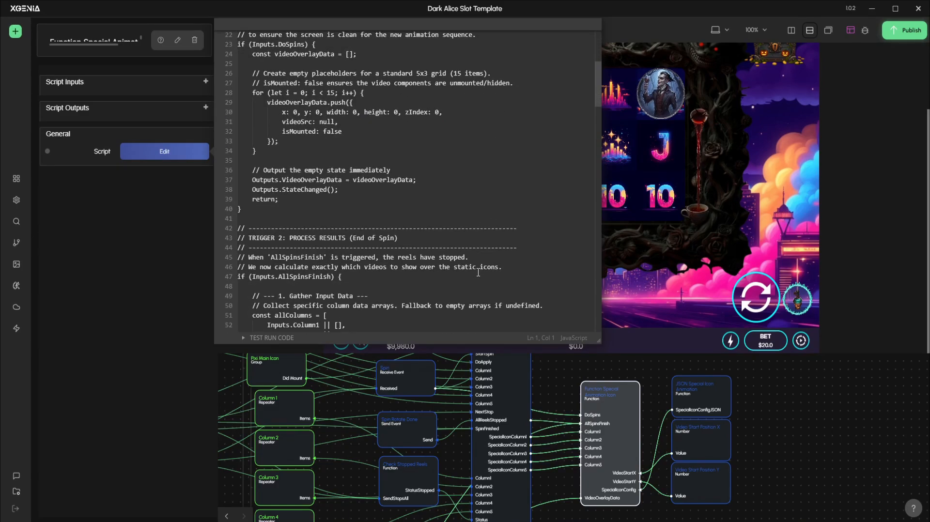
pyautogui.scroll(-6, 478, 273)
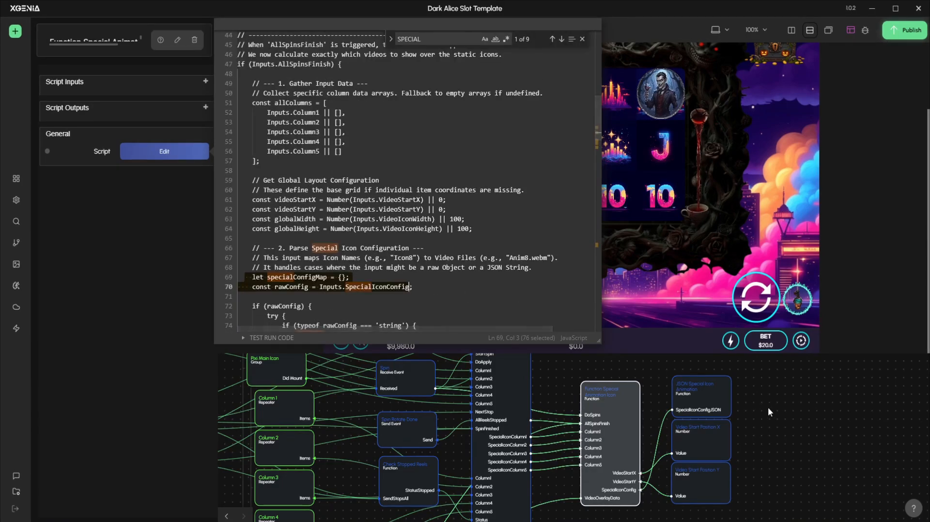
pyautogui.click(768, 409)
# Open the JSON Special Icon Animation script and examine the Icon8, Icon9 and Icon10 entries in specialIconConfig
pyautogui.scroll(2, 632, 448)
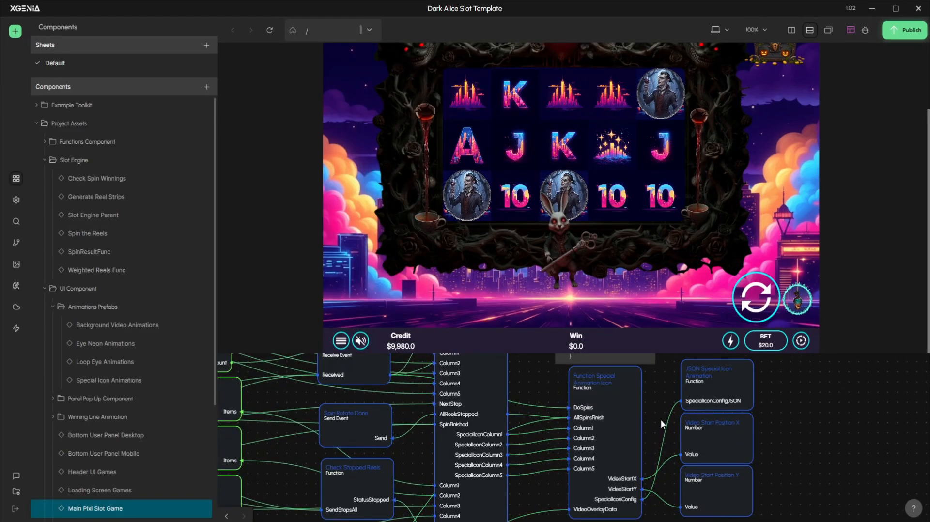
pyautogui.moveTo(661, 424); pyautogui.dragTo(590, 420)
pyautogui.doubleClick(655, 379)
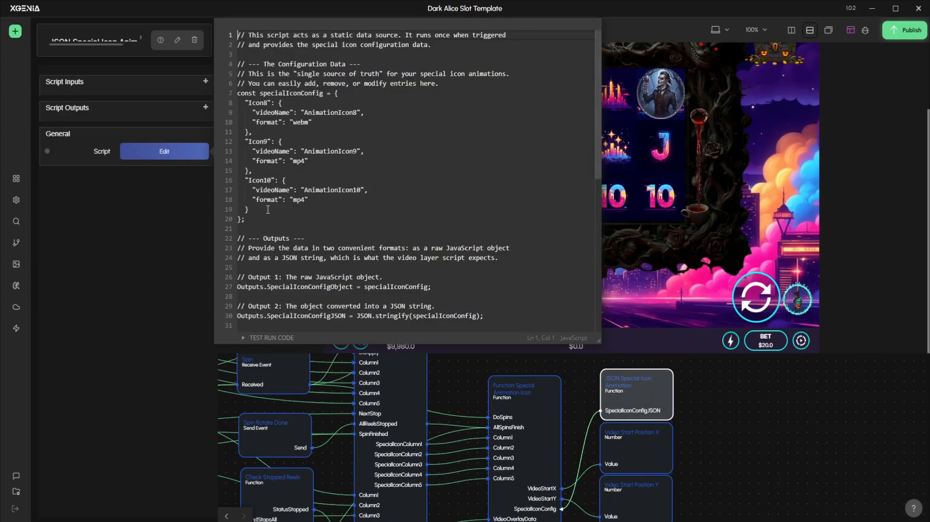
pyautogui.moveTo(247, 105); pyautogui.dragTo(328, 213)
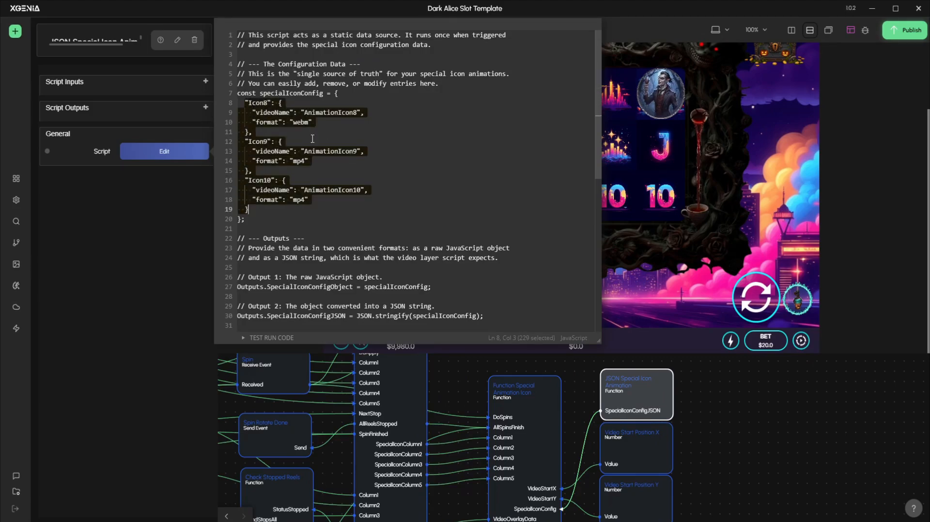
# Set the format of the Icon8 entry to "mp4" and close the script
pyautogui.click(298, 122)
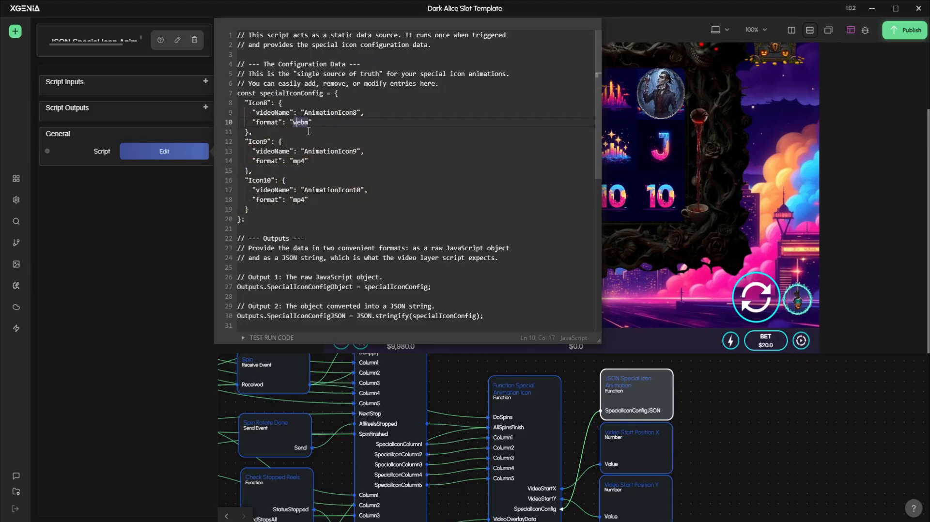
pyautogui.doubleClick(306, 123)
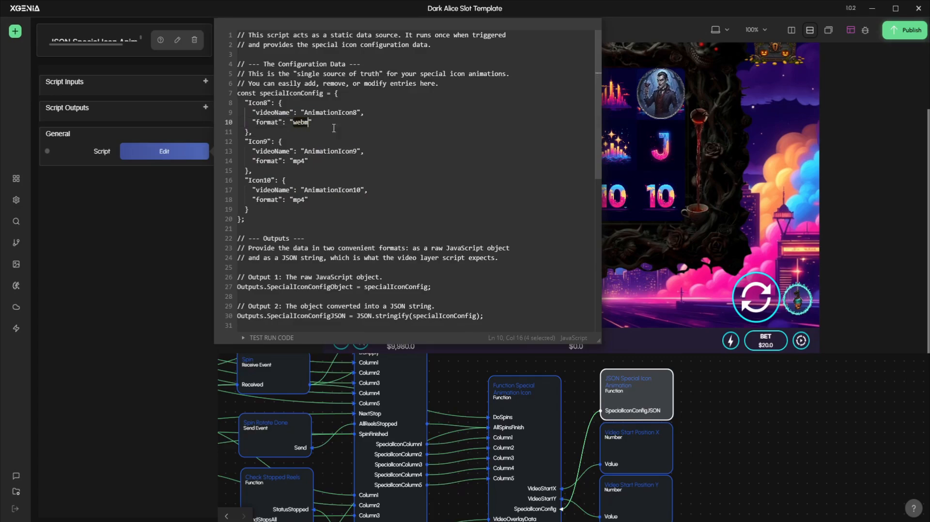
pyautogui.write('MP')
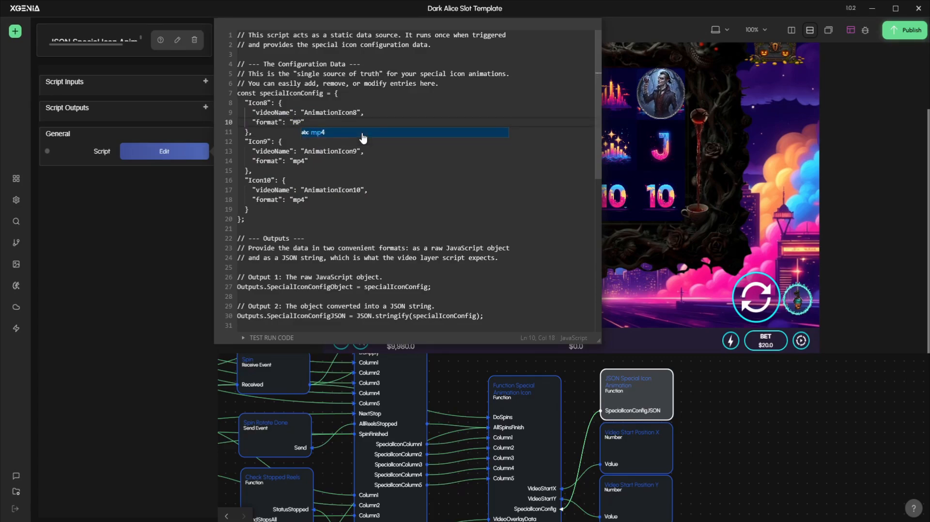
pyautogui.press('BackSpace')
pyautogui.press('BackSpace')
pyautogui.write('mp4')
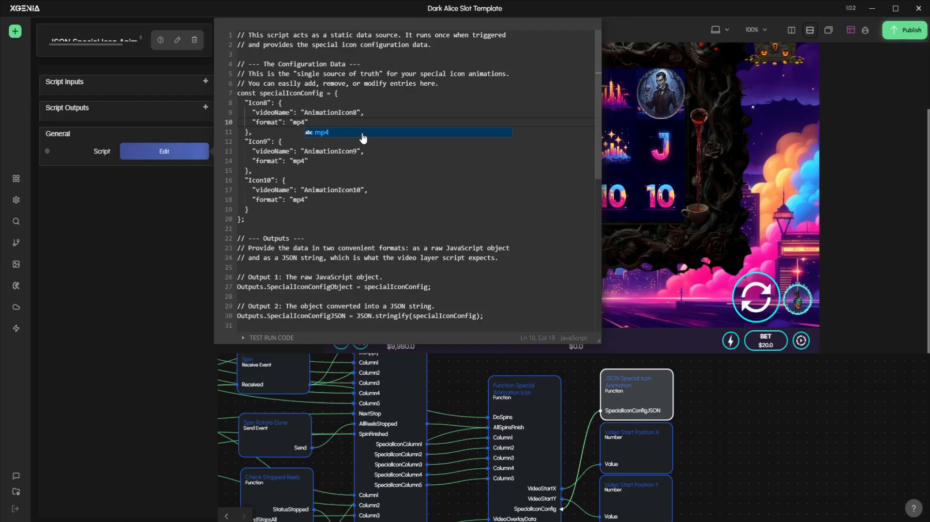
pyautogui.click(710, 381)
# Switch to the DarkAliceSlotTemplate folder in File Explorer and inspect the AnimationIcon8.webm file among the icon animations
pyautogui.hotkey('alt', 'Tab')
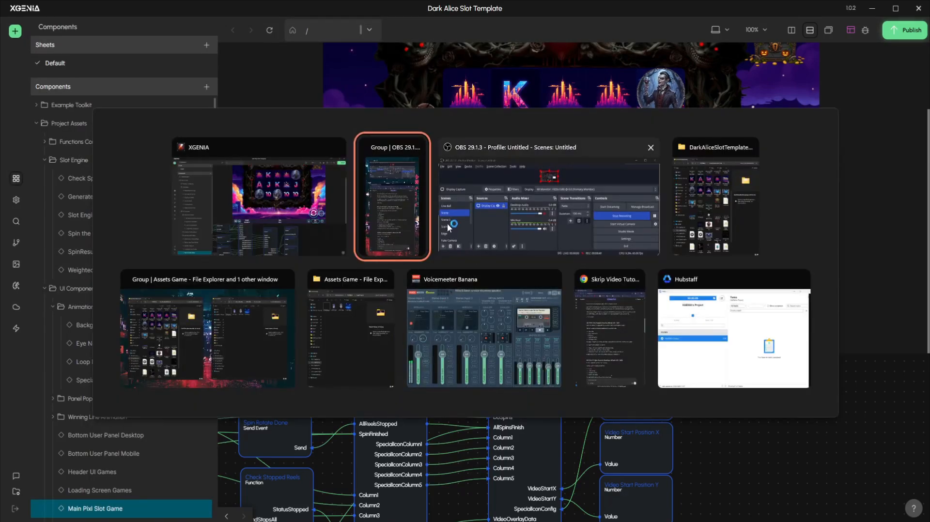
pyautogui.click(716, 196)
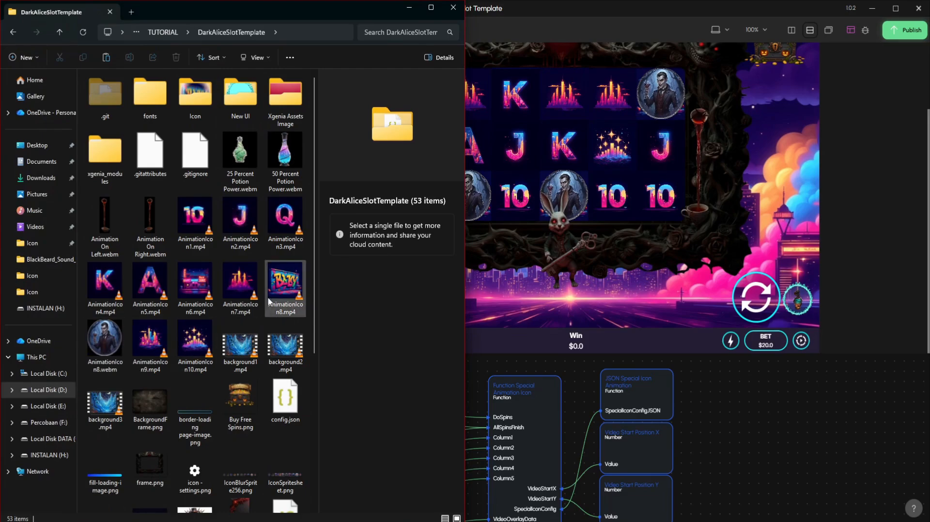
pyautogui.click(103, 348)
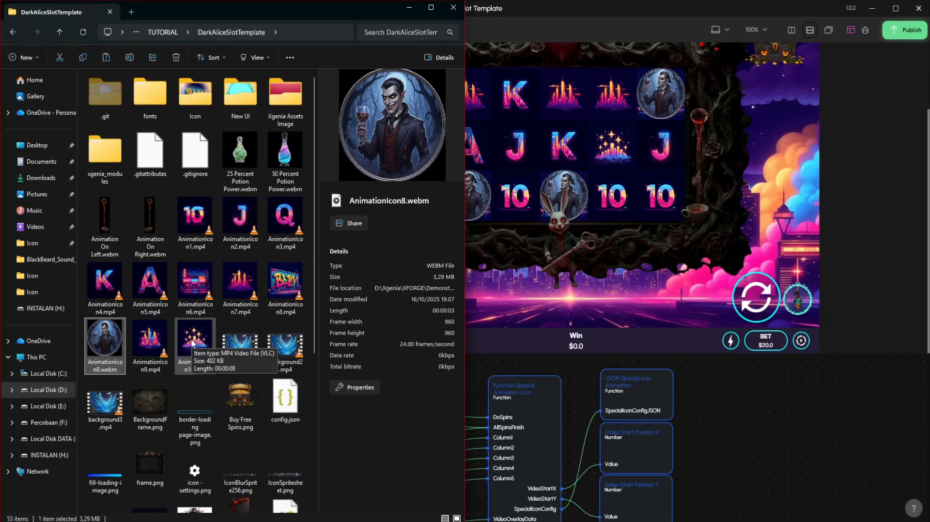
# Switch back to XGENIA and spin the reels once to check the special icon animations in the preview
pyautogui.click(697, 407)
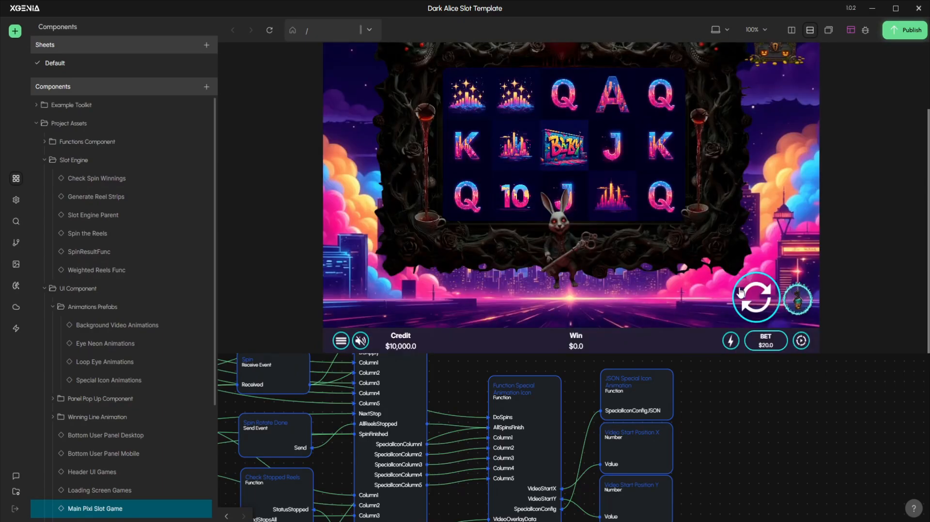
pyautogui.click(740, 293)
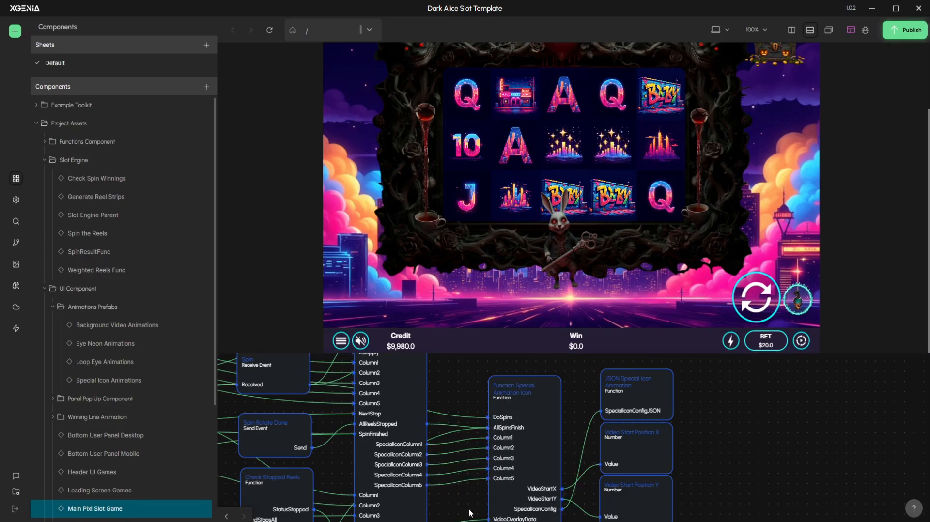
# Locate the Spin Rotate Function node in the Main Pixi Slot Game graph and open its script
pyautogui.moveTo(721, 459); pyautogui.dragTo(743, 450)
pyautogui.scroll(-1, 742, 449)
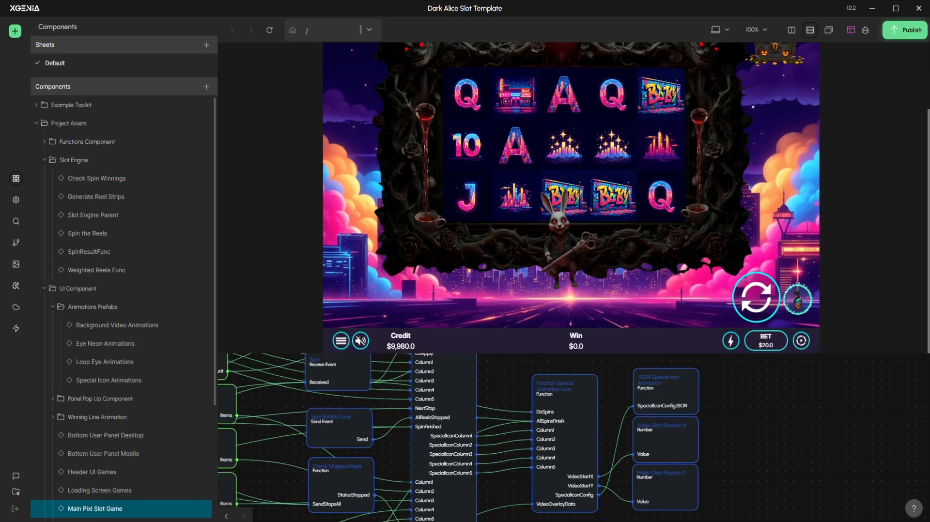
pyautogui.moveTo(711, 412); pyautogui.dragTo(728, 412)
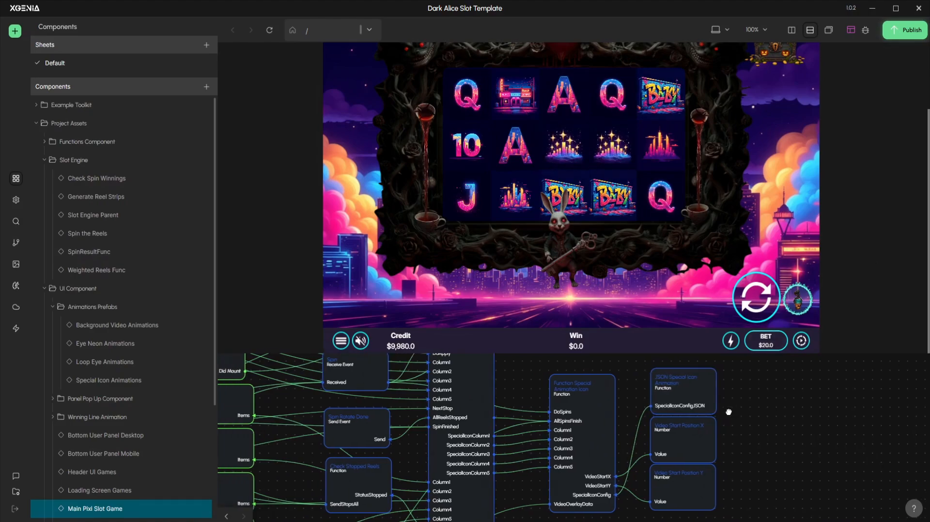
pyautogui.scroll(-1, 750, 393)
pyautogui.moveTo(764, 387); pyautogui.dragTo(785, 418)
pyautogui.moveTo(673, 397); pyautogui.dragTo(702, 432)
pyautogui.moveTo(480, 356); pyautogui.dragTo(491, 387)
pyautogui.moveTo(611, 465); pyautogui.dragTo(535, 452)
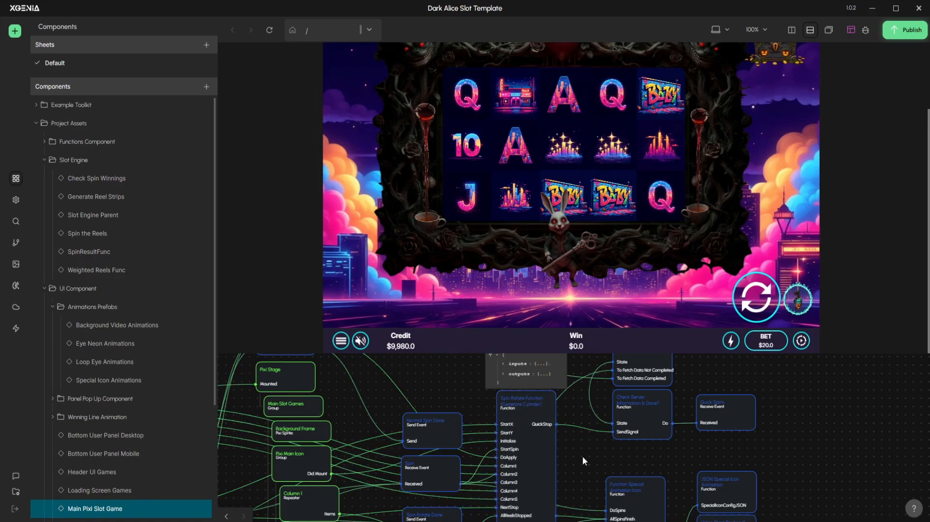
pyautogui.moveTo(582, 455); pyautogui.dragTo(594, 456)
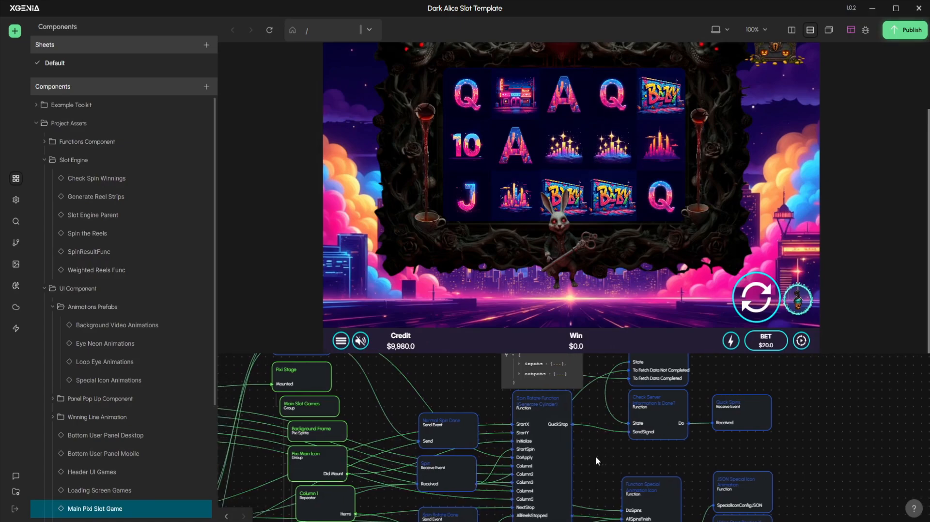
pyautogui.doubleClick(560, 454)
# Examine the spin script's global context, layout coordinates, physics constants, braking force and stopping offsets, and close the script
pyautogui.scroll(-3, 509, 384)
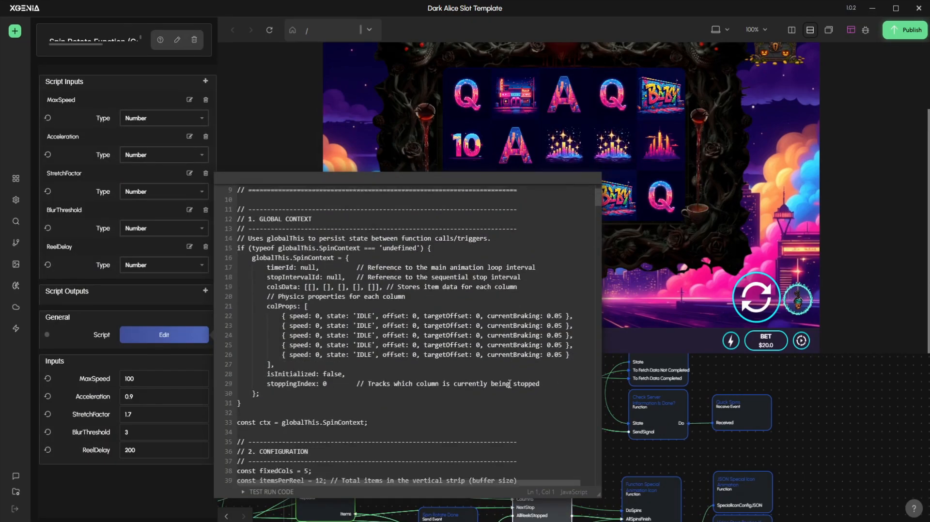
pyautogui.scroll(-4, 509, 383)
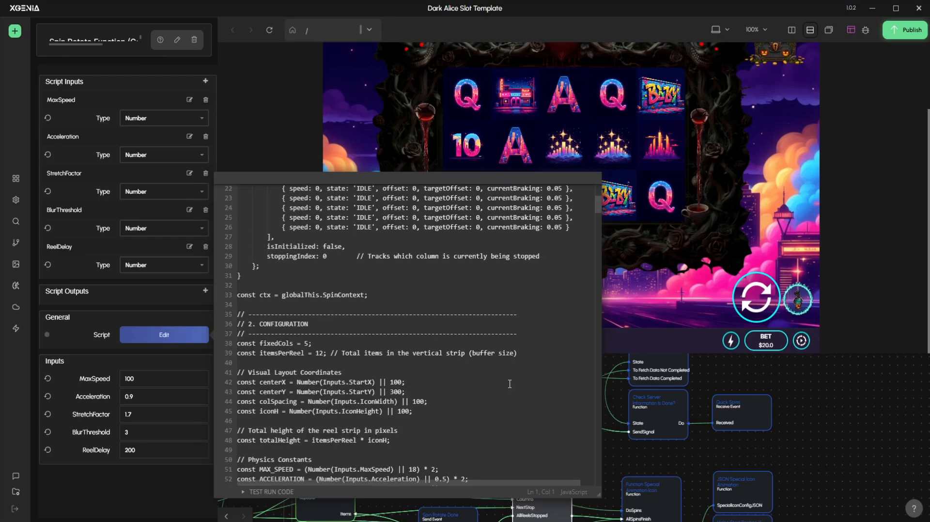
pyautogui.scroll(-2, 509, 384)
pyautogui.scroll(-4, 509, 384)
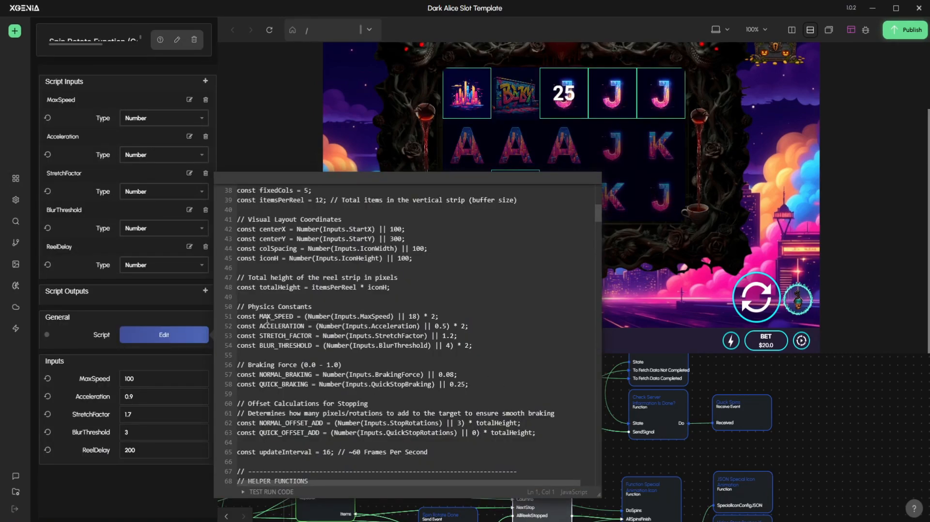
pyautogui.moveTo(282, 316); pyautogui.dragTo(349, 318)
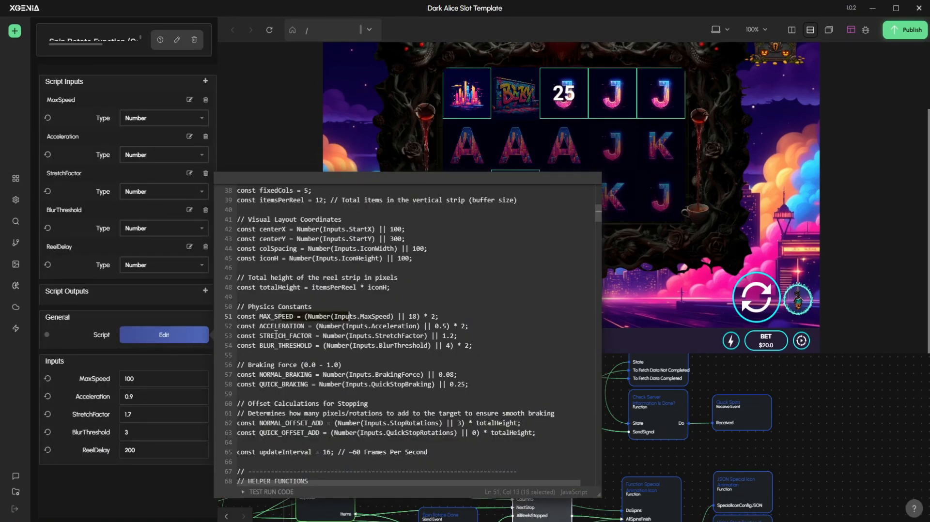
pyautogui.click(262, 316)
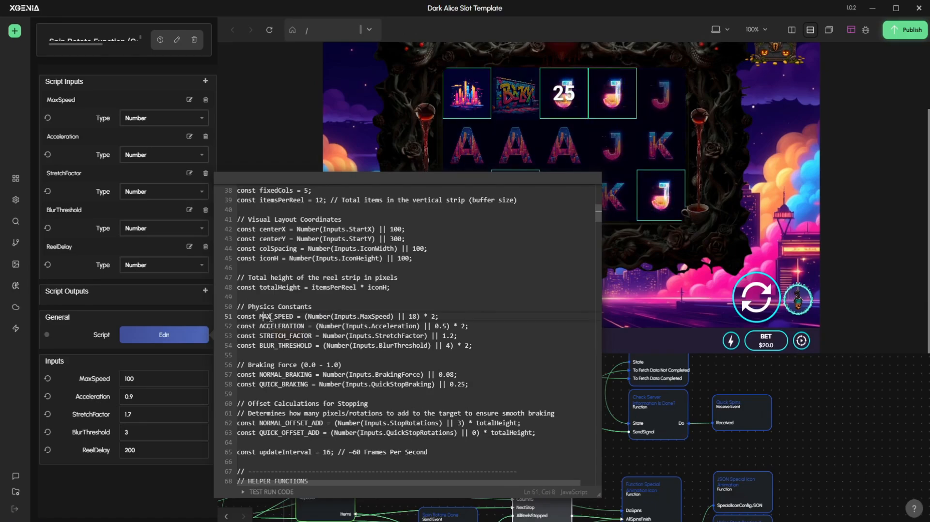
pyautogui.moveTo(270, 318); pyautogui.dragTo(291, 317)
pyautogui.scroll(-1, 281, 342)
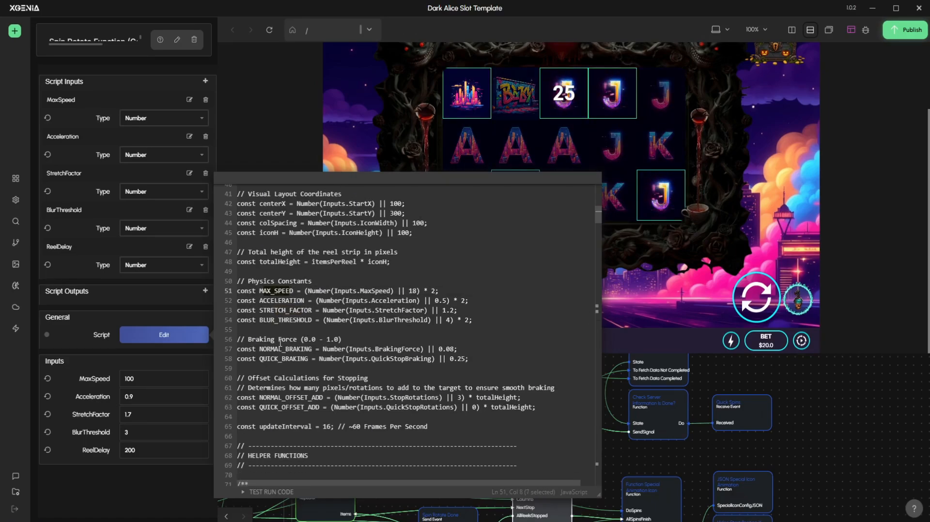
pyautogui.click(262, 359)
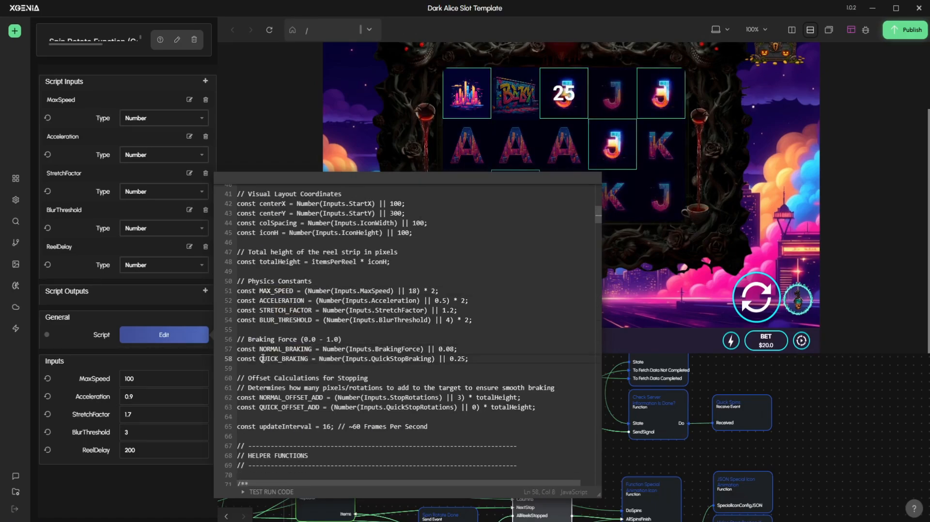
pyautogui.scroll(-1, 262, 358)
pyautogui.moveTo(280, 372); pyautogui.dragTo(337, 372)
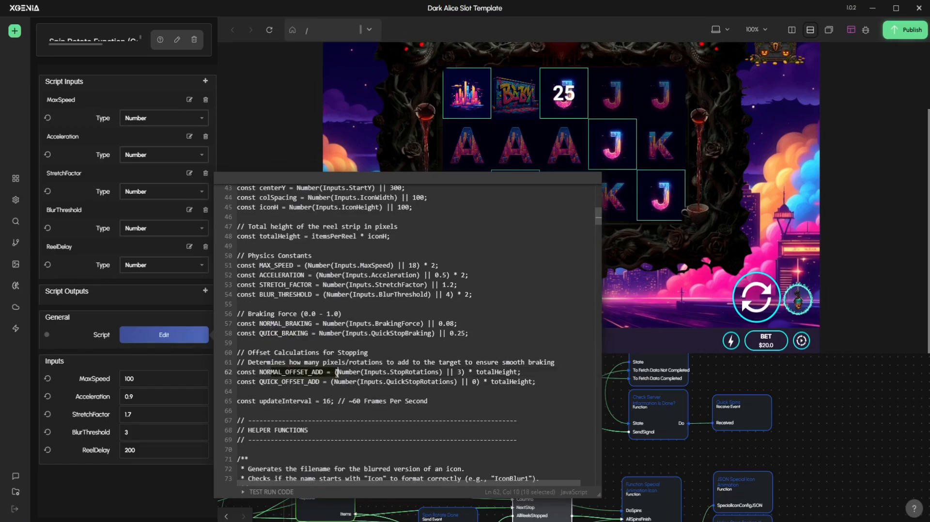
pyautogui.click(649, 450)
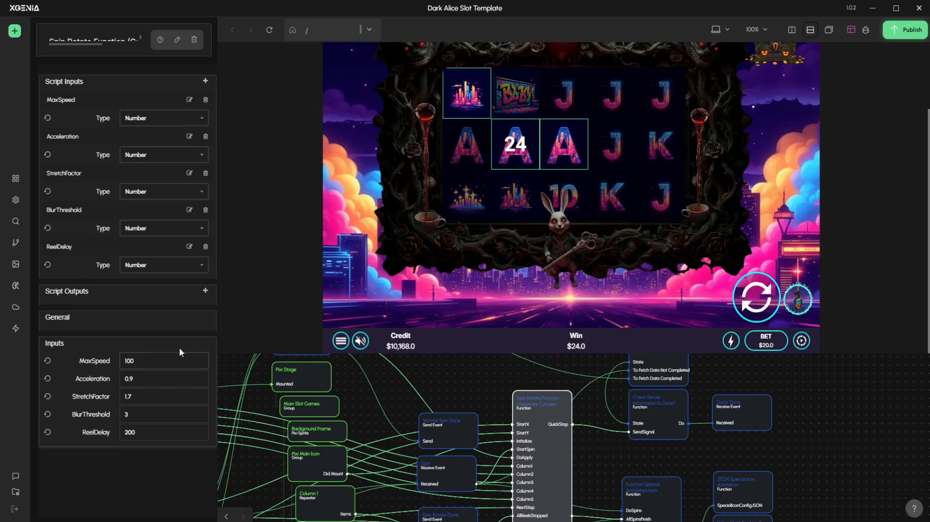
# Reopen the Spin Rotate Function script, review its configuration section alongside the node's speed and delay inputs, and close it
pyautogui.moveTo(587, 465); pyautogui.dragTo(569, 452)
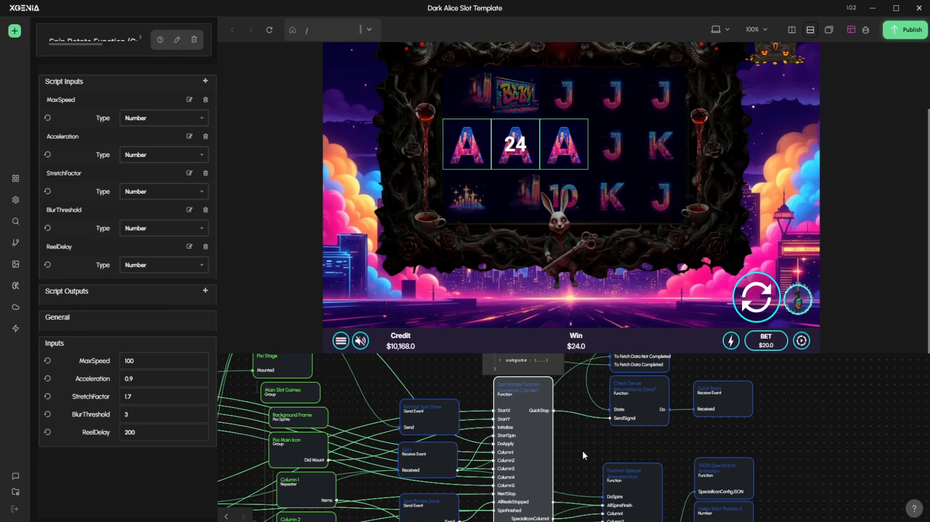
pyautogui.moveTo(558, 451); pyautogui.dragTo(542, 457)
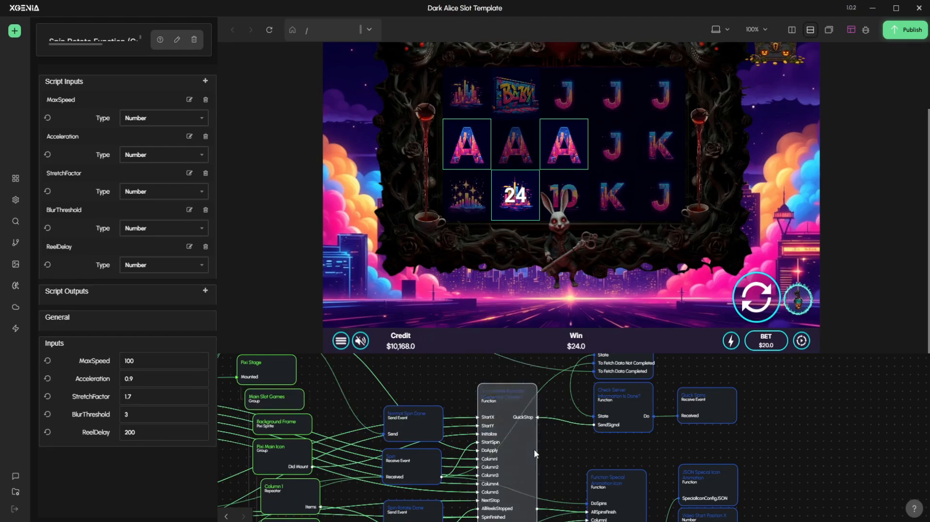
pyautogui.click(533, 447)
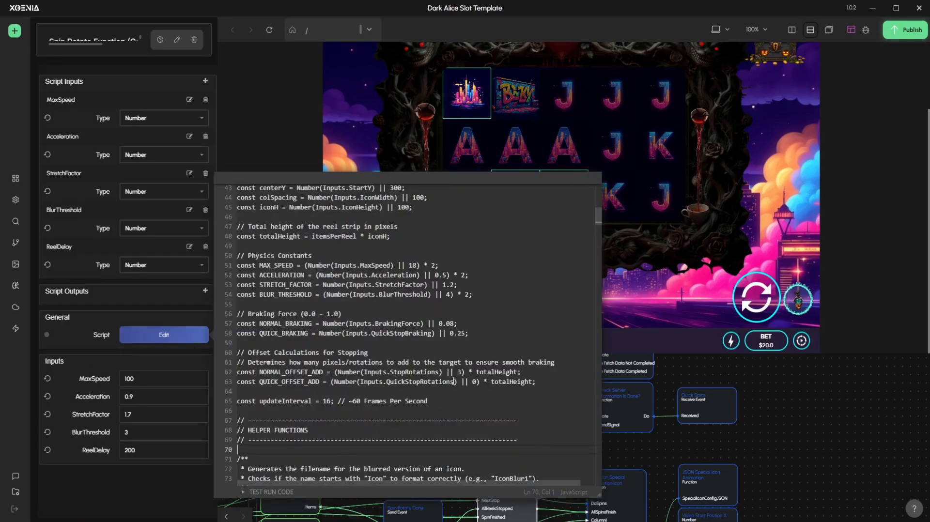
pyautogui.scroll(-8, 454, 380)
pyautogui.scroll(5, 453, 380)
pyautogui.scroll(5, 453, 379)
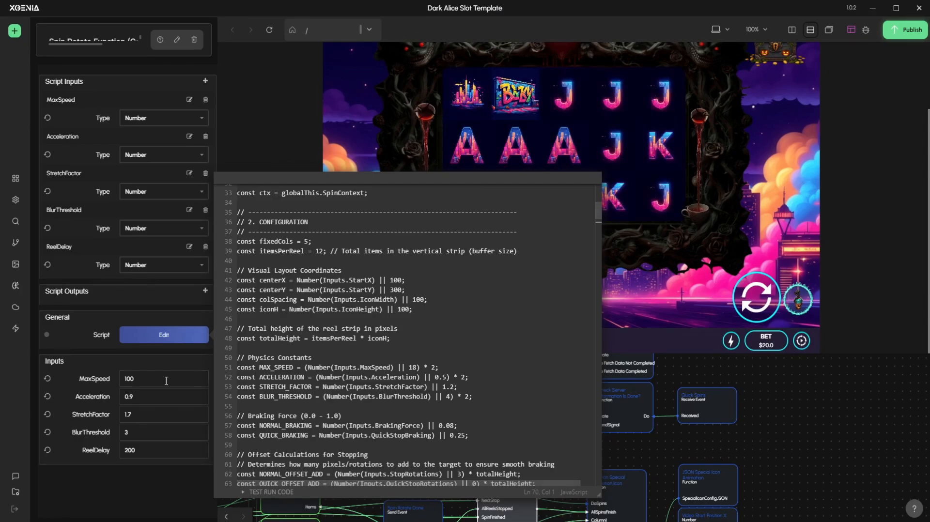
pyautogui.click(621, 448)
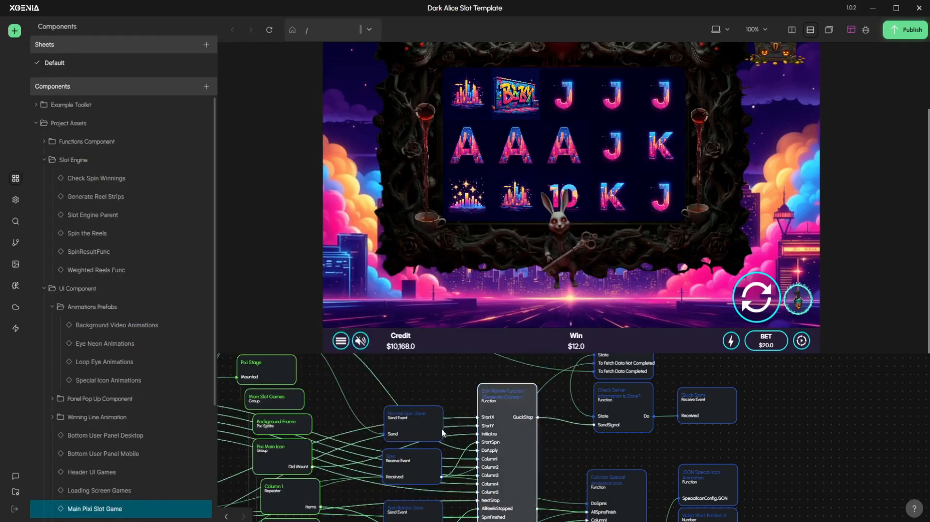
# Set the Spin Rotate Function's MaxSpeed to 10, Acceleration to 0.5, StretchFactor to 1, BlurThreshold to 4 and ReelDelay to 100
pyautogui.click(528, 463)
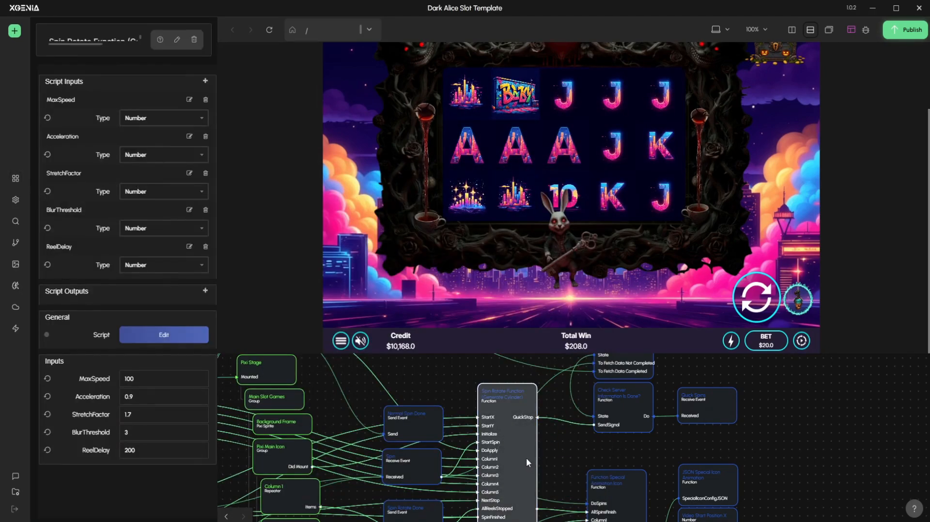
pyautogui.click(174, 379)
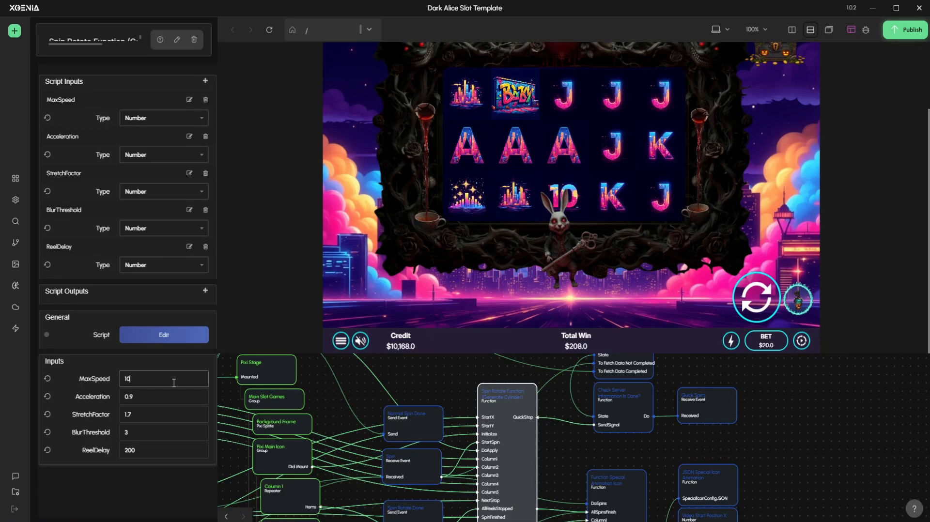
pyautogui.click(167, 393)
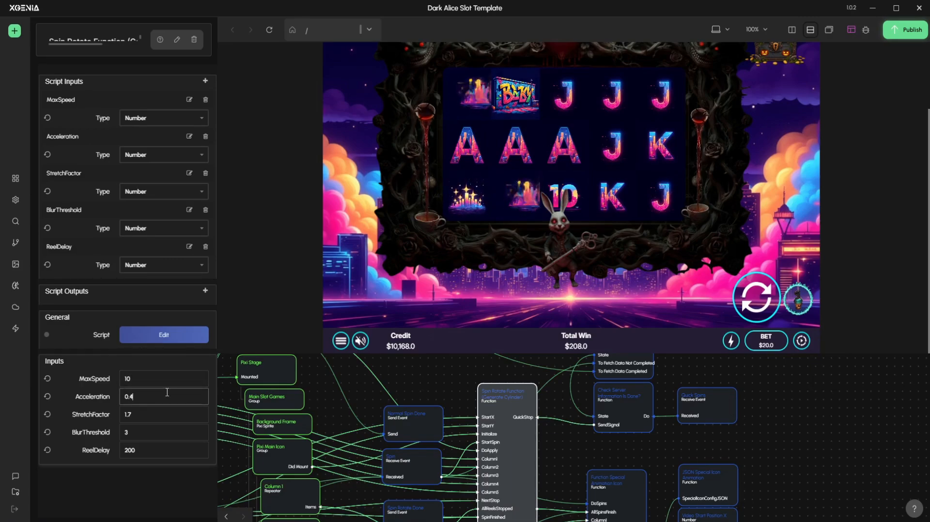
pyautogui.click(159, 415)
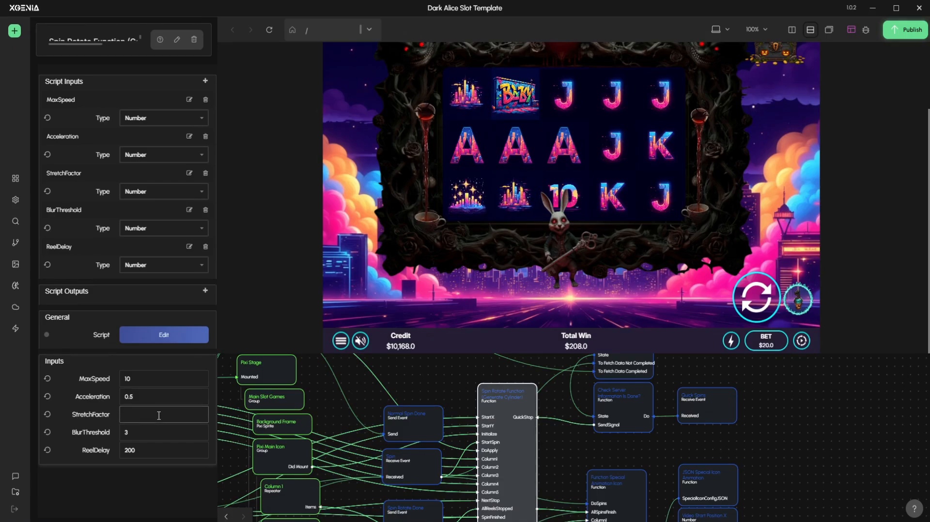
pyautogui.doubleClick(156, 428)
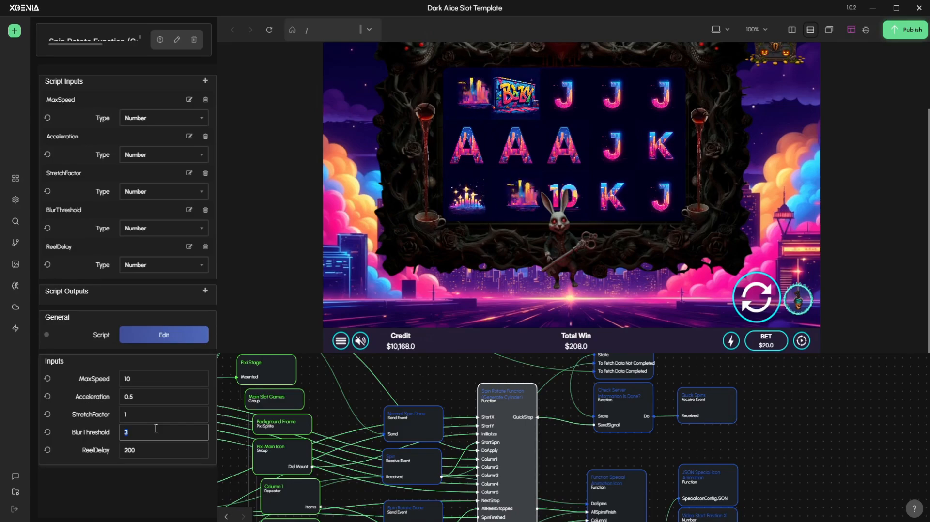
pyautogui.click(156, 446)
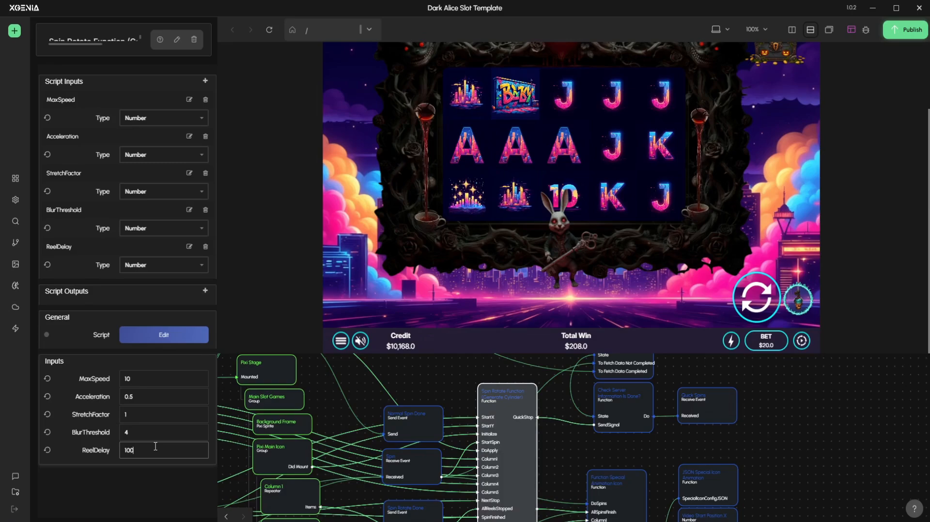
# Spin the reels once to check the new spin settings and look over the nodes around the Spin Rotate Function
pyautogui.click(759, 307)
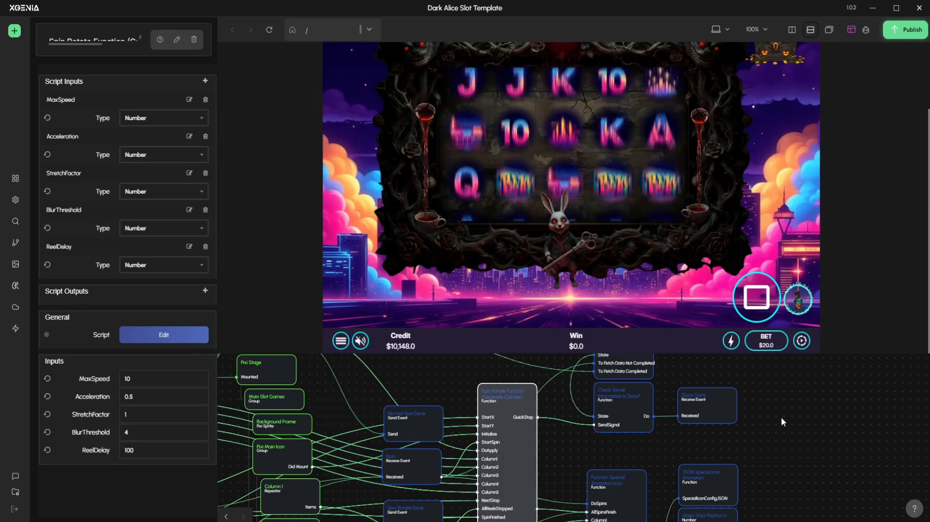
pyautogui.moveTo(777, 423); pyautogui.dragTo(760, 431)
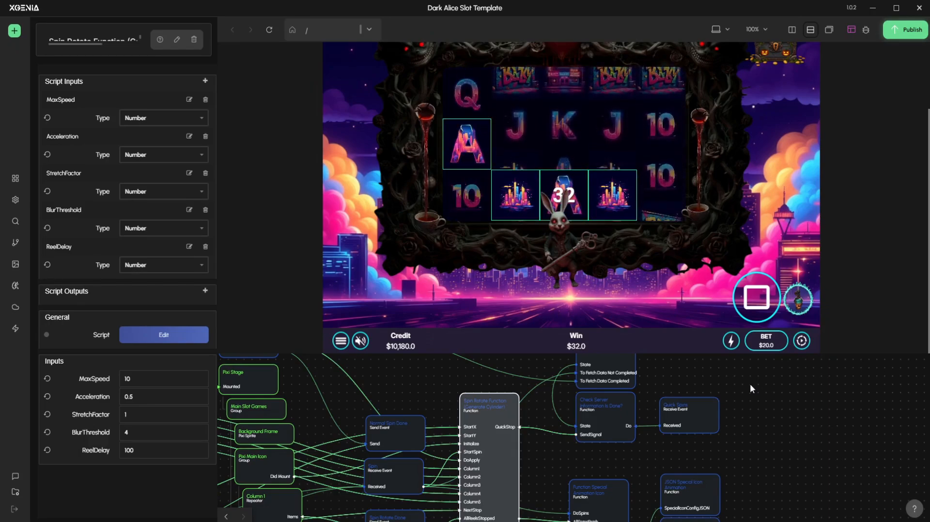
pyautogui.moveTo(757, 405); pyautogui.dragTo(801, 406)
pyautogui.scroll(-3, 800, 406)
pyautogui.moveTo(537, 392); pyautogui.dragTo(567, 398)
pyautogui.scroll(-1, 567, 398)
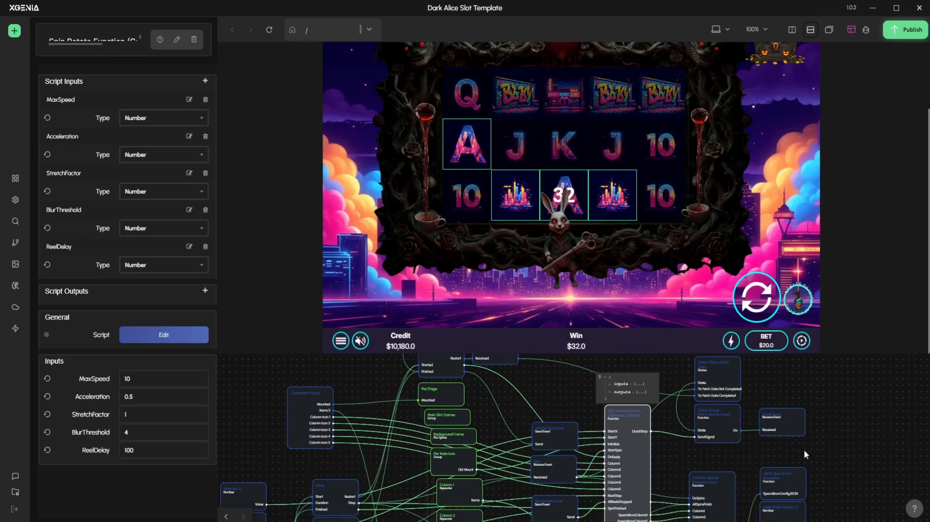
pyautogui.moveTo(804, 451); pyautogui.dragTo(740, 416)
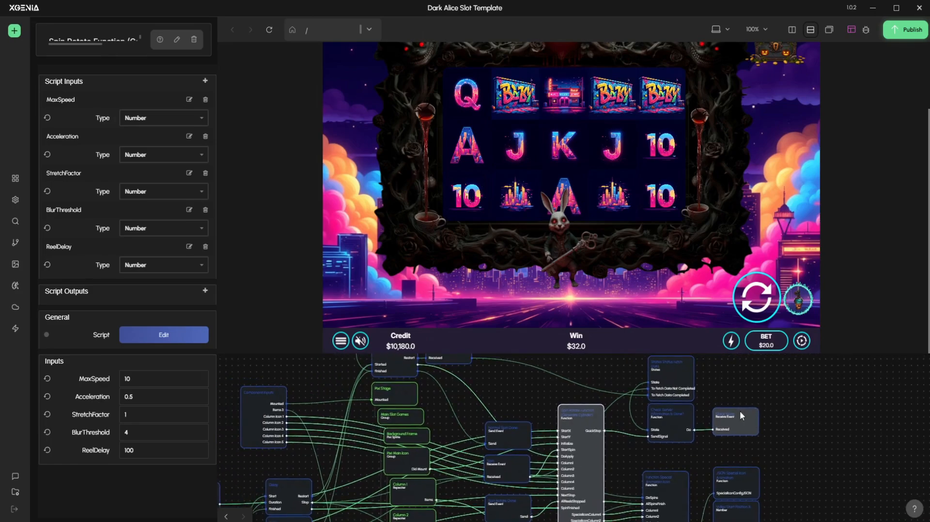
pyautogui.moveTo(564, 403); pyautogui.dragTo(555, 398)
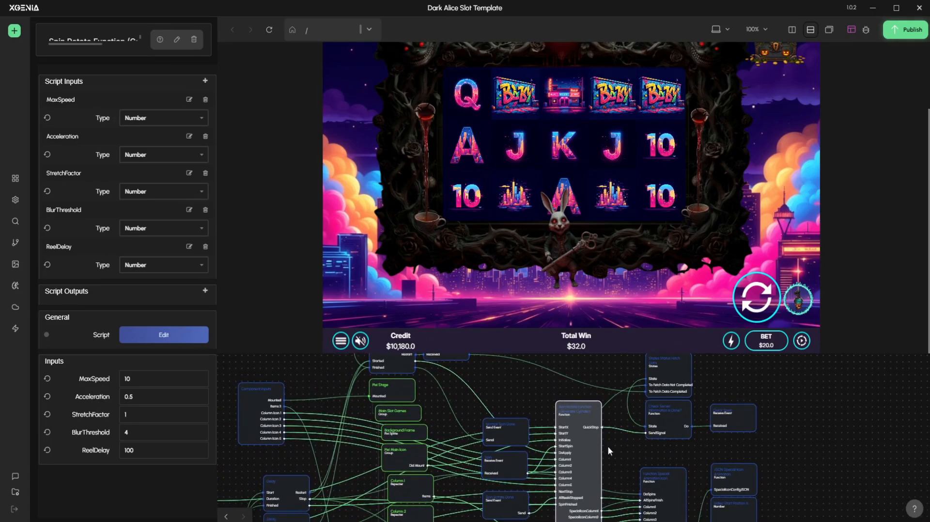
pyautogui.moveTo(608, 447); pyautogui.dragTo(655, 442)
pyautogui.scroll(2, 598, 446)
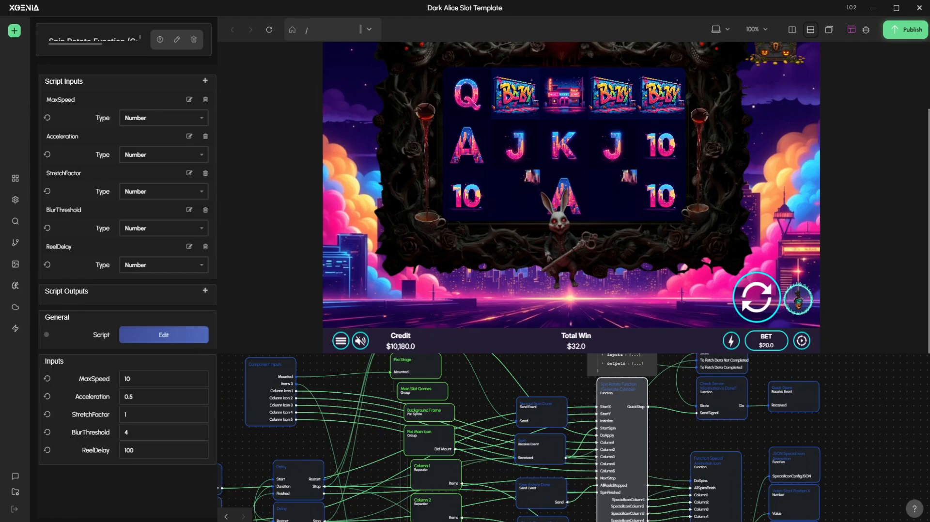
pyautogui.moveTo(679, 435); pyautogui.dragTo(715, 444)
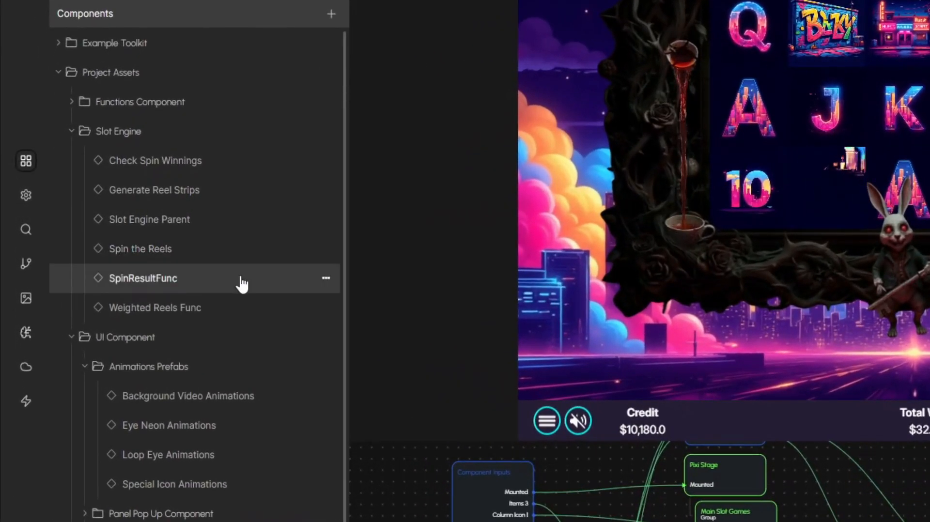
# Open the Slot Engine Parent component and survey its whole node graph from the component inputs to the outputs
pyautogui.click(230, 233)
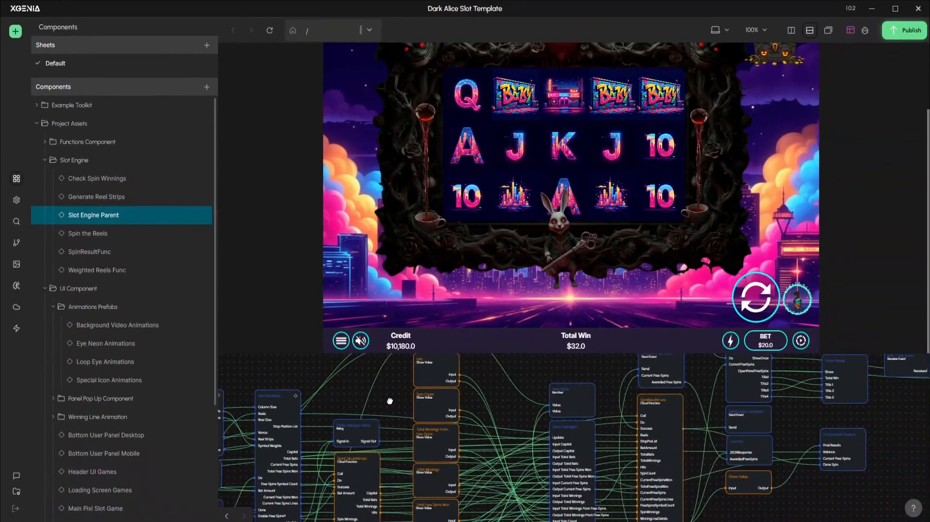
pyautogui.moveTo(390, 401); pyautogui.dragTo(418, 430)
pyautogui.scroll(-2, 304, 390)
pyautogui.moveTo(304, 389); pyautogui.dragTo(322, 381)
pyautogui.scroll(-1, 357, 390)
pyautogui.scroll(-1, 359, 384)
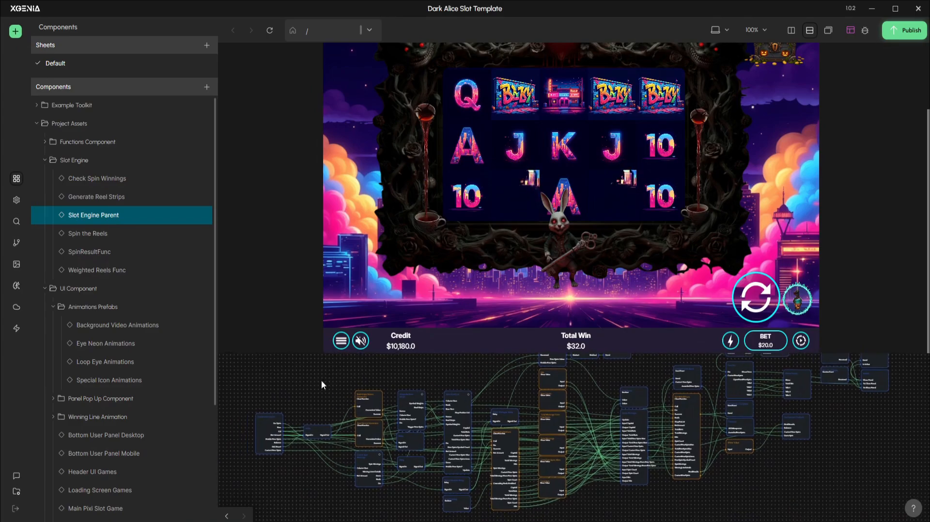
pyautogui.moveTo(255, 374); pyautogui.dragTo(839, 484)
pyautogui.click(838, 483)
pyautogui.moveTo(811, 443); pyautogui.dragTo(769, 467)
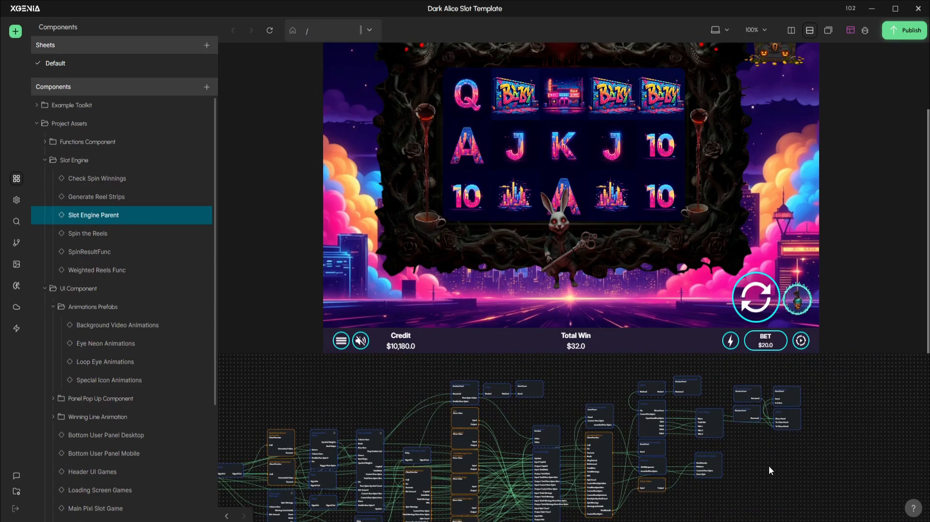
pyautogui.moveTo(255, 407); pyautogui.dragTo(307, 382)
pyautogui.moveTo(662, 454); pyautogui.dragTo(853, 458)
pyautogui.click(853, 459)
# Examine the nonce generator, Generate Reel Strips, Spin the Reels and Show Value nodes in the Slot Engine Parent graph
pyautogui.moveTo(417, 381); pyautogui.dragTo(469, 366)
pyautogui.scroll(3, 402, 399)
pyautogui.scroll(4, 346, 395)
pyautogui.moveTo(316, 407); pyautogui.dragTo(355, 385)
pyautogui.scroll(1, 398, 410)
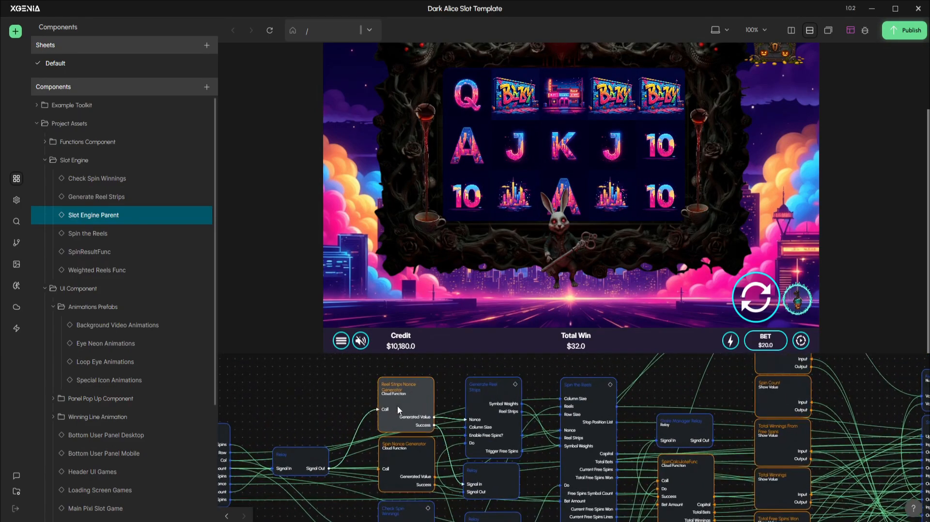
pyautogui.moveTo(555, 377); pyautogui.dragTo(493, 372)
pyautogui.moveTo(436, 397); pyautogui.dragTo(450, 359)
pyautogui.moveTo(660, 440); pyautogui.dragTo(523, 486)
pyautogui.moveTo(680, 405); pyautogui.dragTo(556, 438)
pyautogui.scroll(-1, 649, 415)
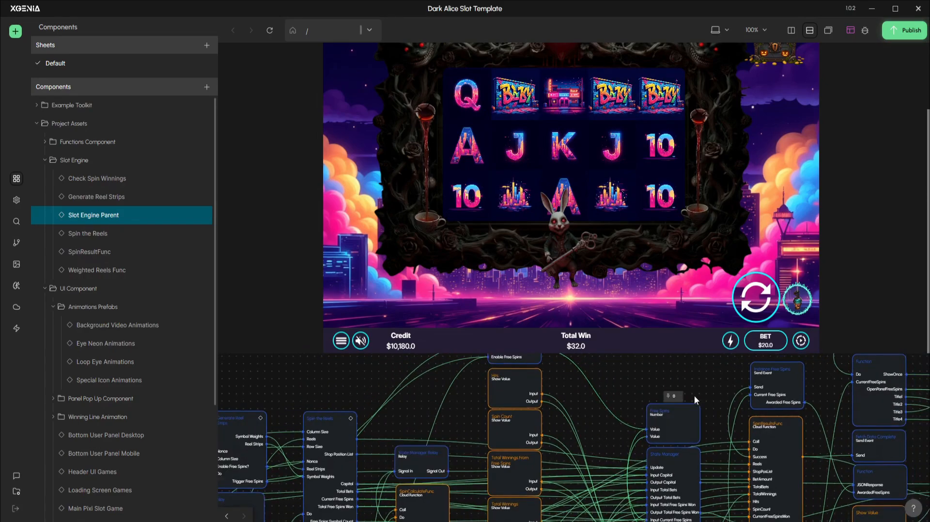
# Follow the graph through the State Manager and spin results nodes to the final Show Value node's output data
pyautogui.moveTo(694, 395); pyautogui.dragTo(661, 391)
pyautogui.moveTo(723, 429); pyautogui.dragTo(627, 371)
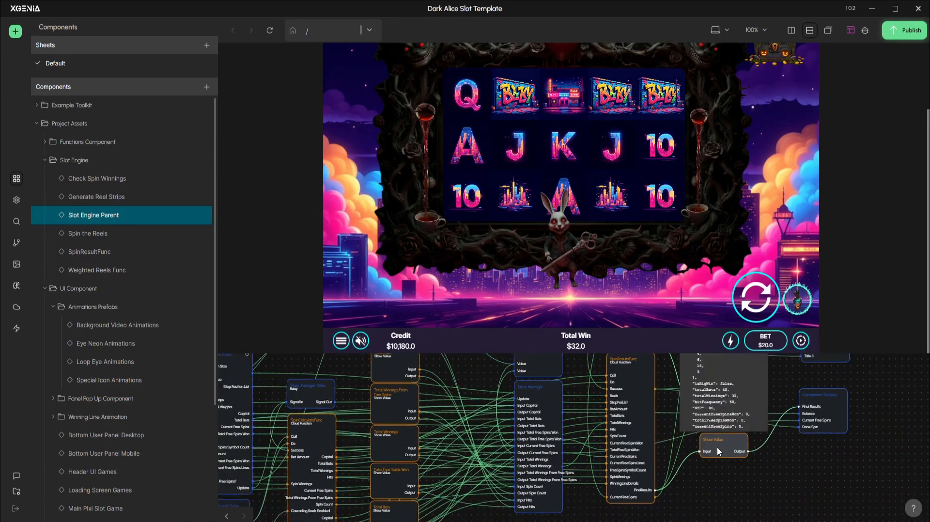
pyautogui.moveTo(718, 447); pyautogui.dragTo(706, 485)
pyautogui.moveTo(452, 385); pyautogui.dragTo(499, 444)
pyautogui.moveTo(434, 430)
pyautogui.mouseDown()
pyautogui.moveTo(494, 438)
pyautogui.moveTo(435, 415)
pyautogui.mouseUp()
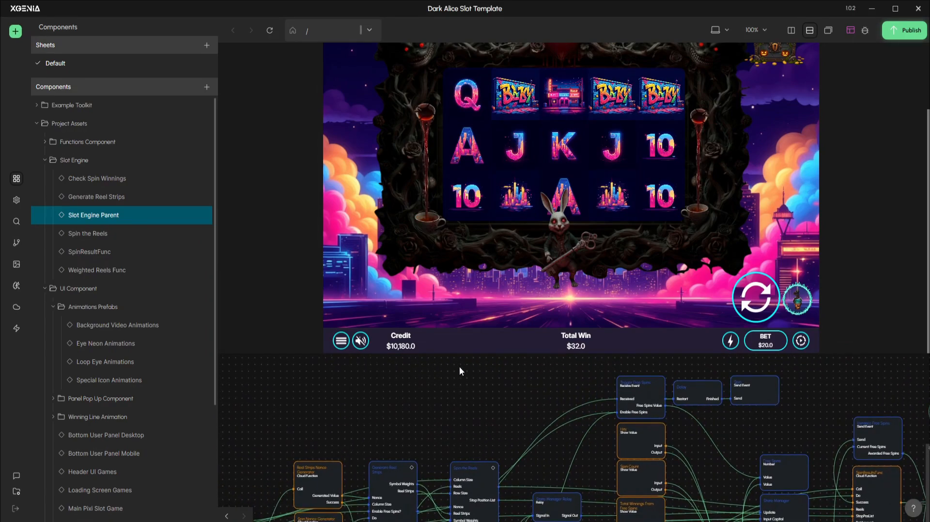
# Enlarge the node graph area, spin the reels once and inspect the live output of the spin results cloud function node
pyautogui.moveTo(465, 355); pyautogui.dragTo(462, 315)
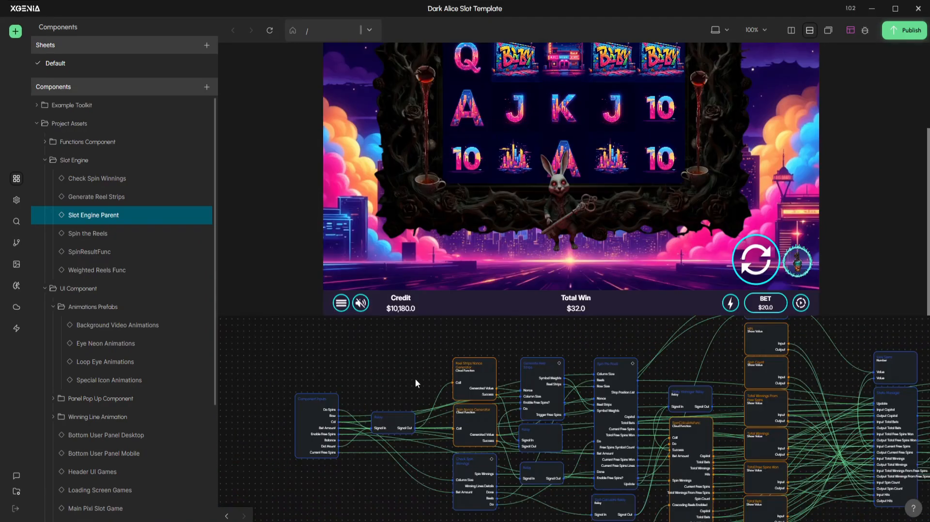
pyautogui.moveTo(415, 379); pyautogui.dragTo(349, 355)
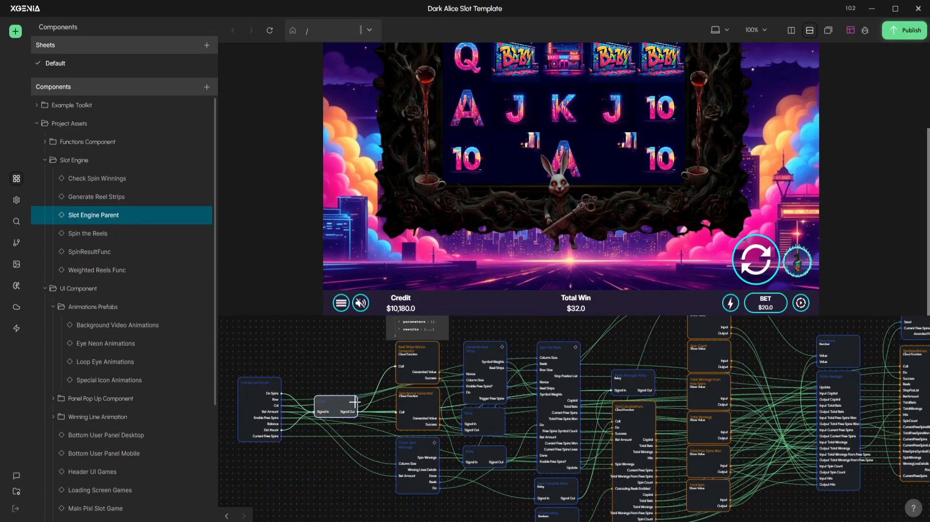
pyautogui.moveTo(342, 405); pyautogui.dragTo(350, 418)
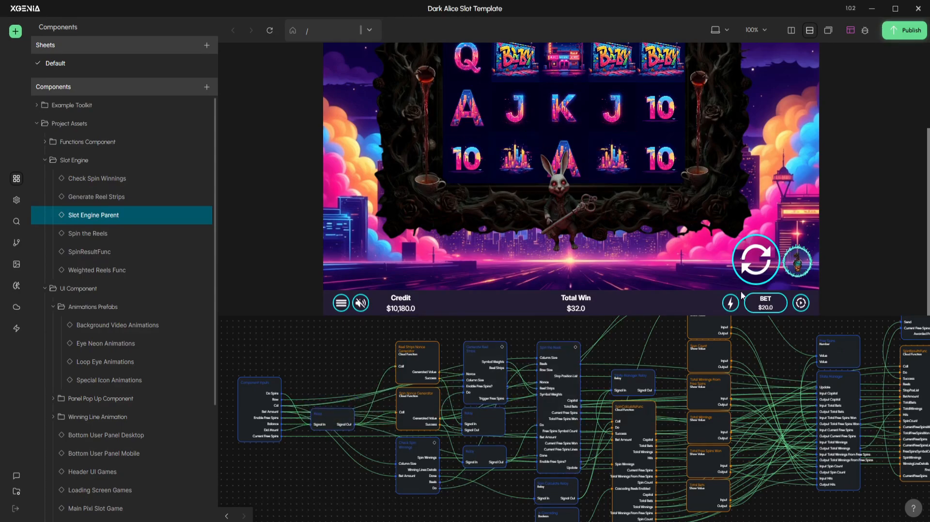
pyautogui.scroll(1, 375, 385)
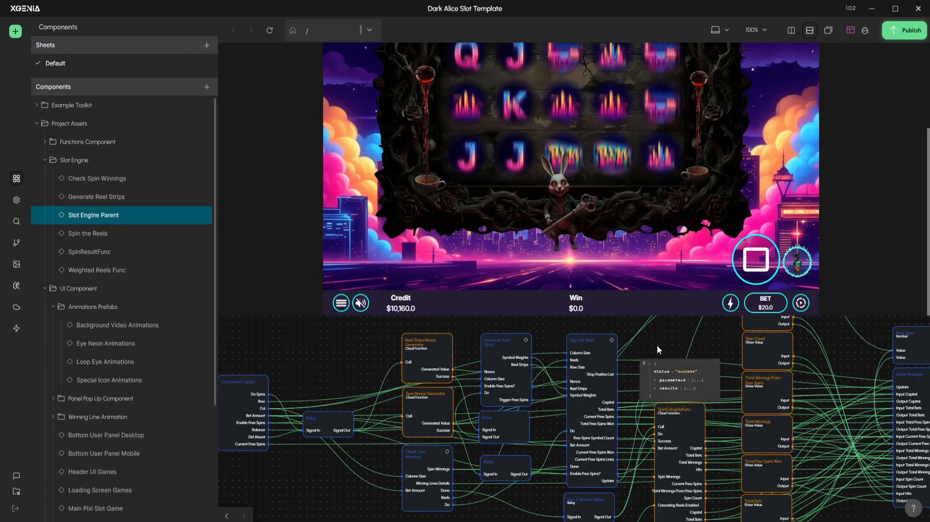
pyautogui.moveTo(652, 340); pyautogui.dragTo(586, 337)
pyautogui.moveTo(672, 349); pyautogui.dragTo(510, 359)
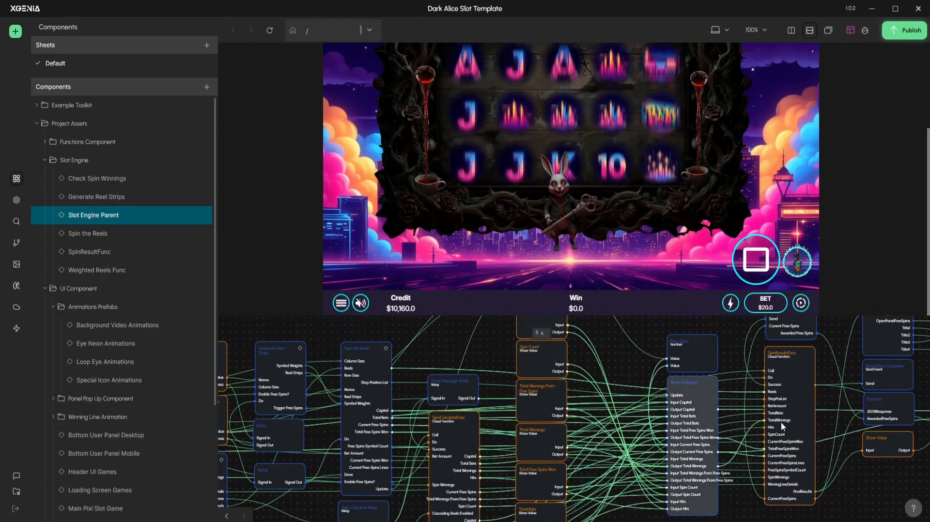
pyautogui.moveTo(781, 423); pyautogui.dragTo(645, 456)
pyautogui.moveTo(653, 413)
pyautogui.click(647, 381)
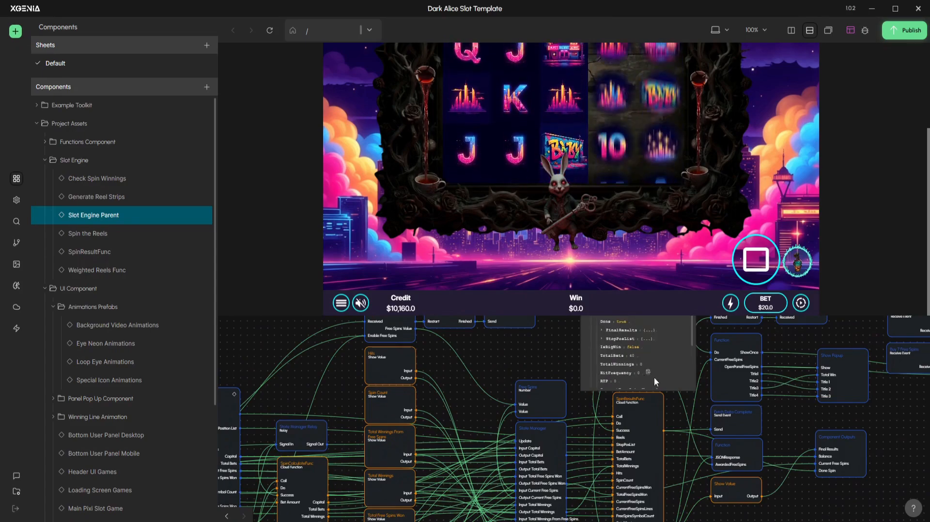
# Review the free spins, popup, State Manager and component output nodes of the Slot Engine Parent graph
pyautogui.moveTo(807, 403); pyautogui.dragTo(805, 435)
pyautogui.scroll(-1, 613, 369)
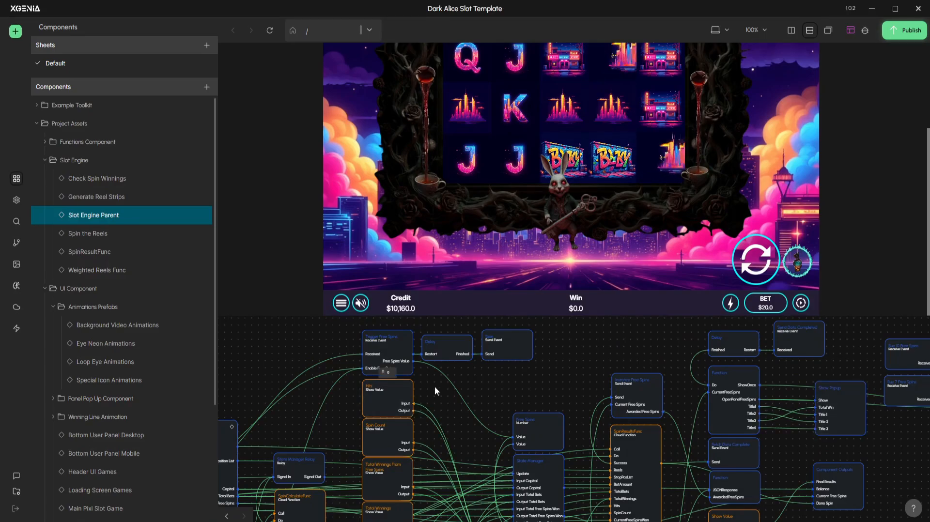
pyautogui.scroll(-3, 597, 345)
pyautogui.moveTo(548, 366); pyautogui.dragTo(638, 346)
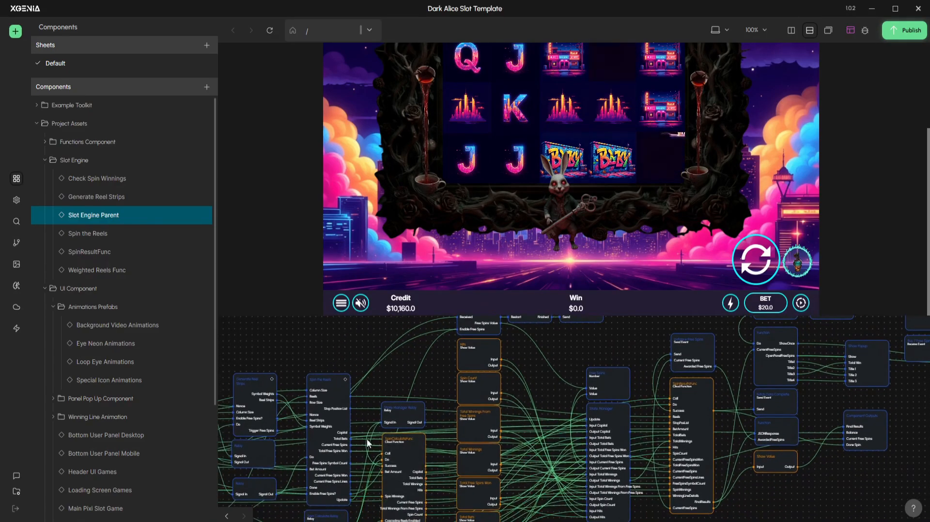
pyautogui.moveTo(406, 471); pyautogui.dragTo(402, 410)
pyautogui.moveTo(604, 467); pyautogui.dragTo(562, 489)
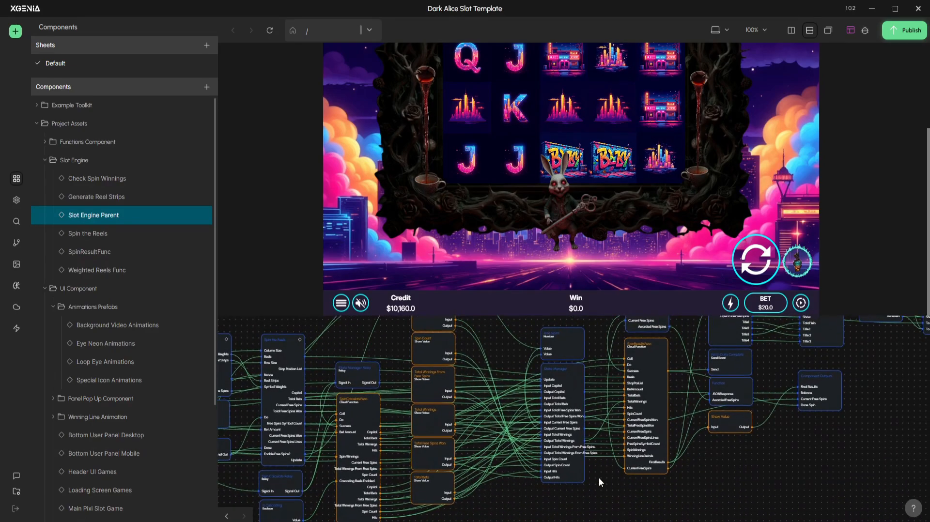
pyautogui.moveTo(654, 477); pyautogui.dragTo(631, 482)
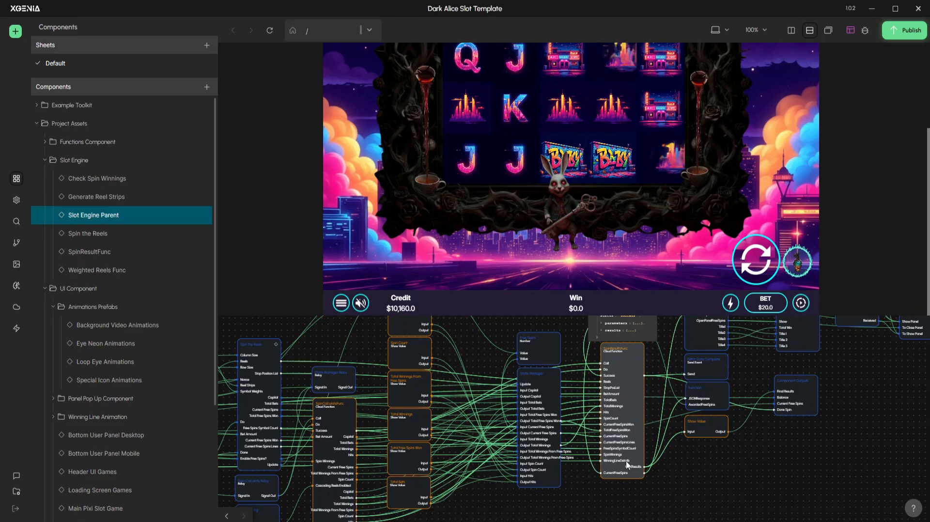
# Open the node graph of the SpinResultsFunc cloud function from its node in the Slot Engine Parent graph
pyautogui.moveTo(635, 460); pyautogui.dragTo(613, 484)
pyautogui.scroll(2, 613, 483)
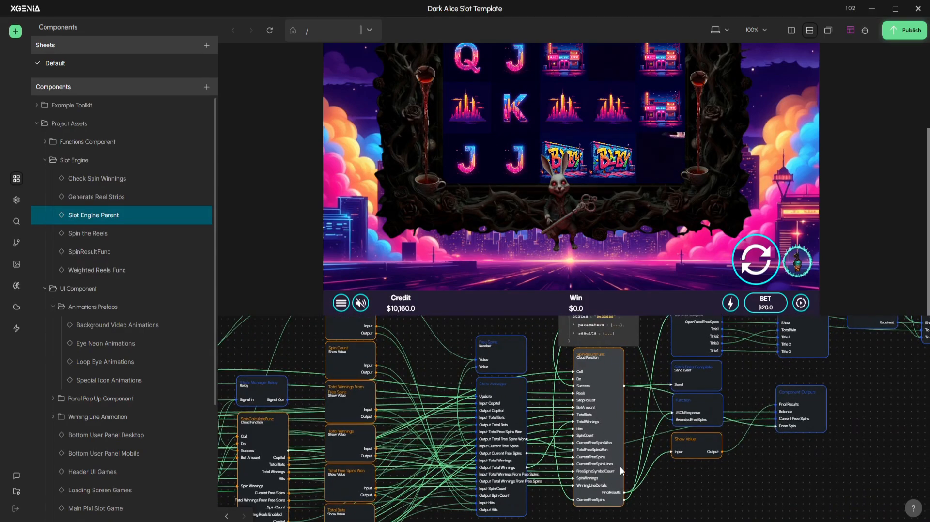
pyautogui.doubleClick(620, 466)
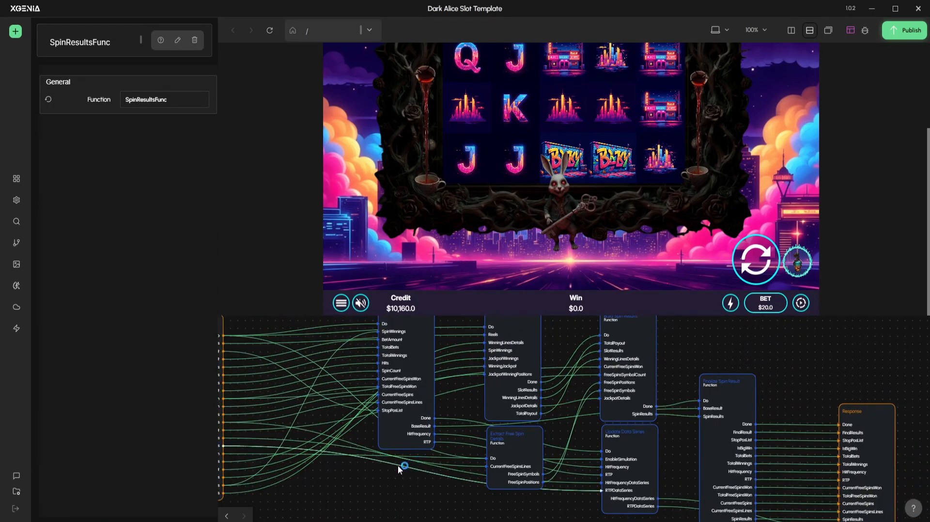
pyautogui.scroll(-2, 387, 472)
pyautogui.click(374, 484)
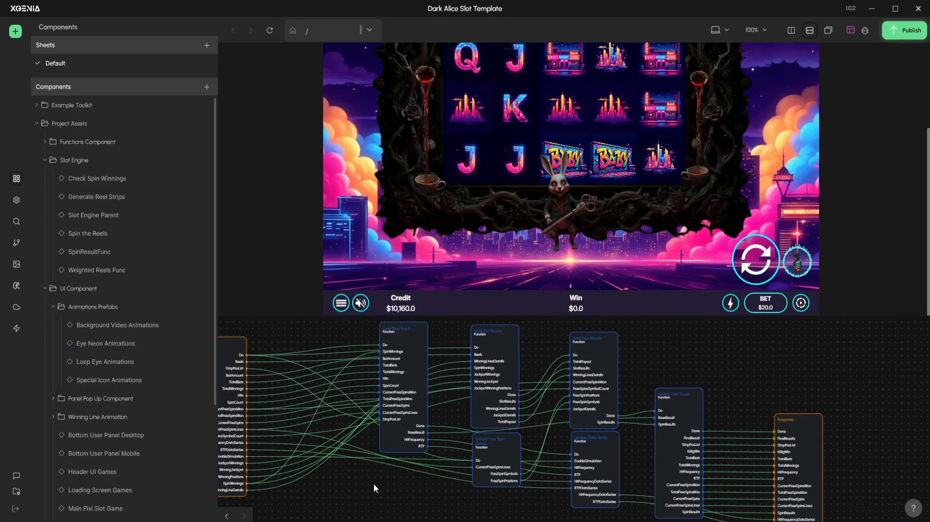
# Show the project's cloud function components and view the complete SpinResultsFunc graph from Request to Response
pyautogui.click(17, 308)
pyautogui.click(16, 328)
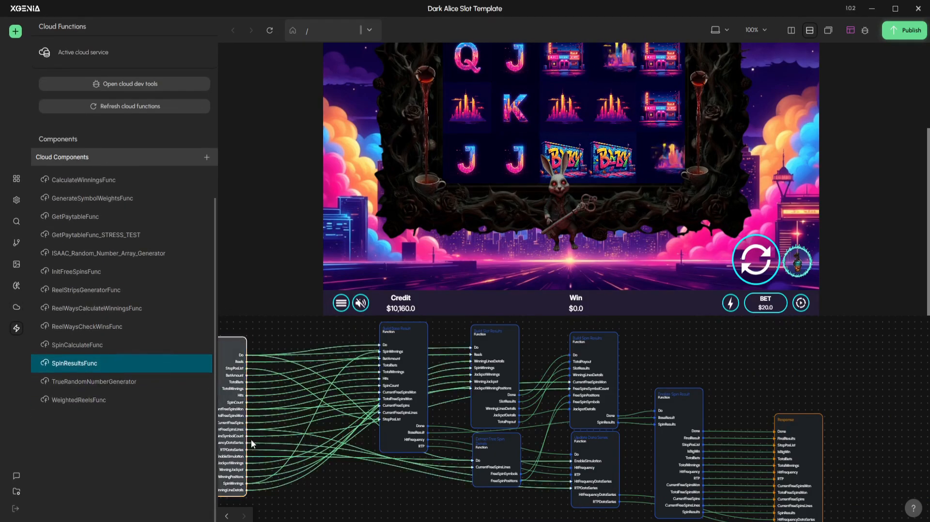
pyautogui.moveTo(422, 338); pyautogui.dragTo(394, 352)
pyautogui.scroll(-1, 354, 359)
pyautogui.scroll(4, 315, 394)
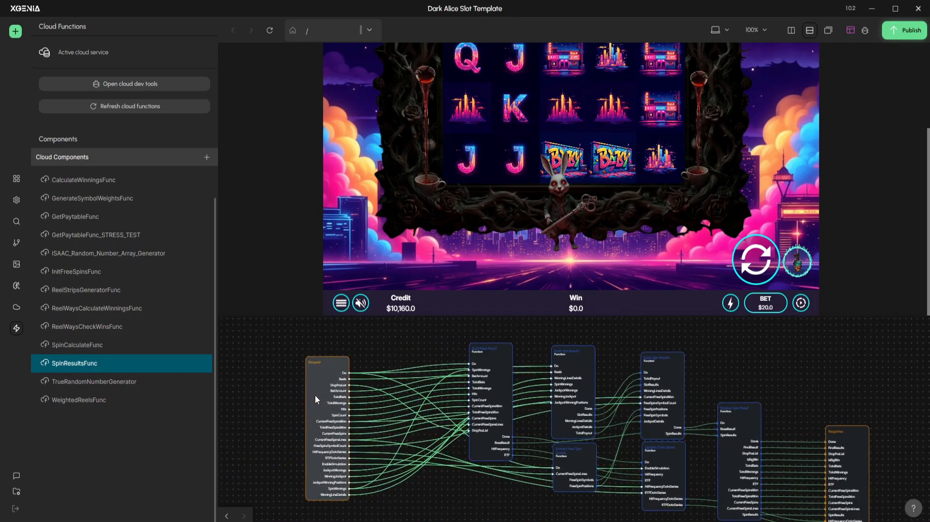
# Examine the SpinResultsFunc graph from Request to Response while comparing the project's component list with its cloud function components
pyautogui.moveTo(314, 394); pyautogui.dragTo(290, 411)
pyautogui.moveTo(527, 360); pyautogui.dragTo(447, 363)
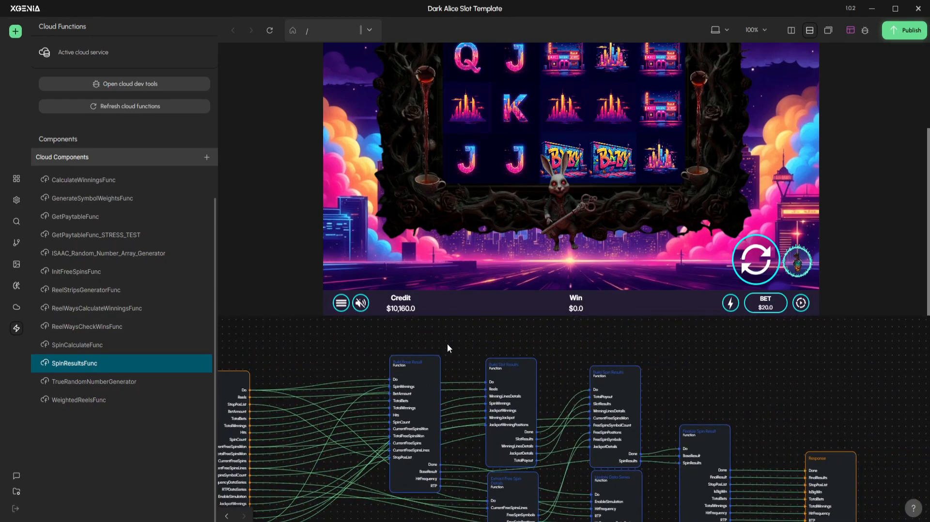
pyautogui.moveTo(333, 349); pyautogui.dragTo(426, 350)
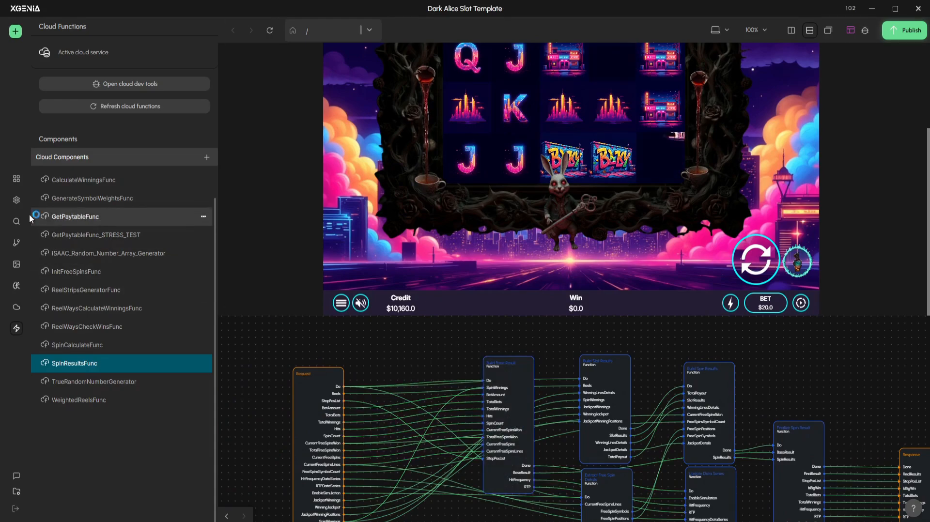
pyautogui.click(16, 180)
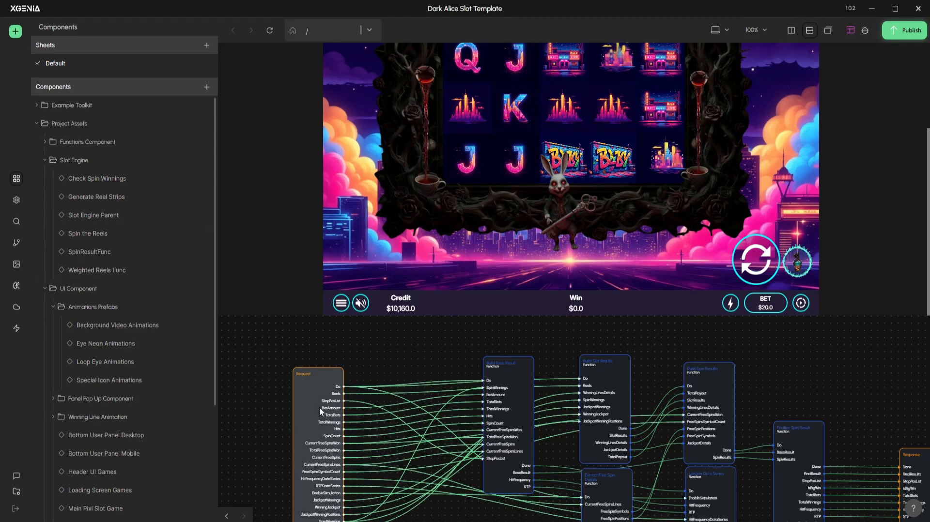
pyautogui.scroll(-2, 377, 340)
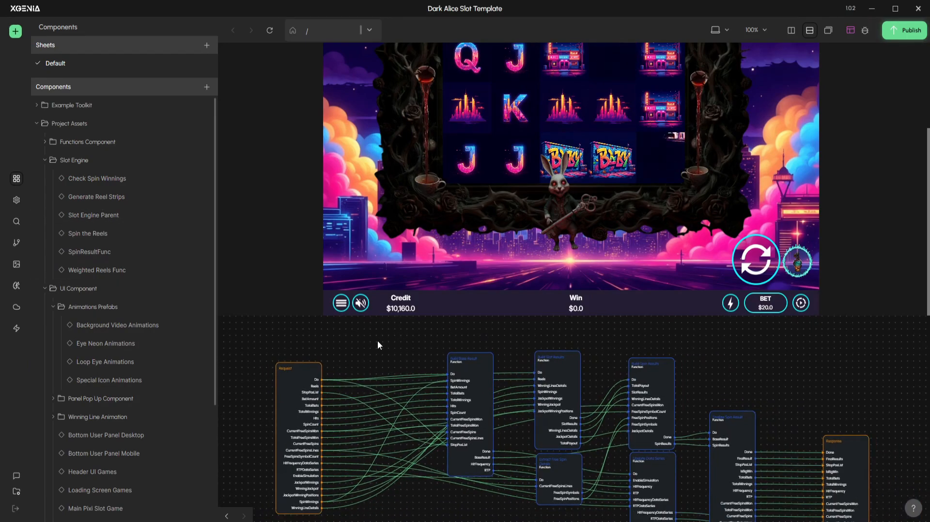
pyautogui.scroll(-2, 377, 340)
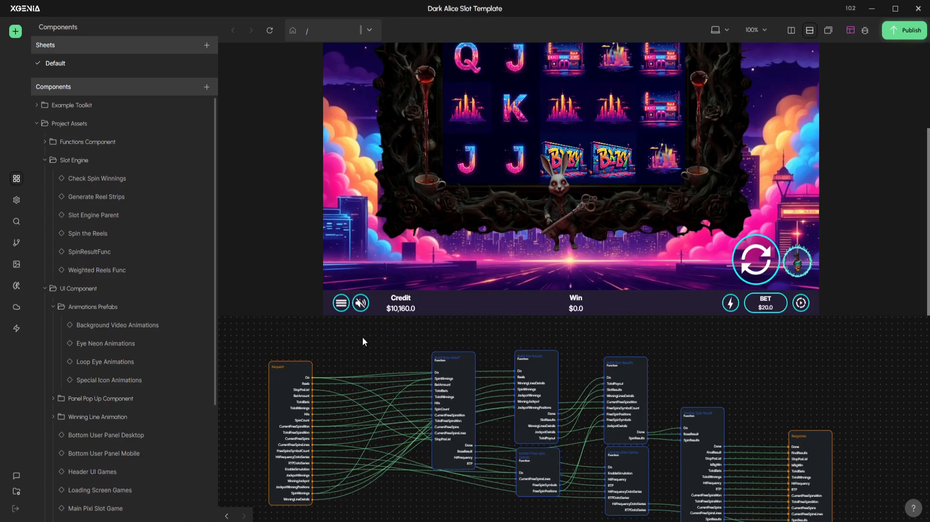
pyautogui.moveTo(359, 342)
pyautogui.mouseDown()
pyautogui.moveTo(324, 339)
pyautogui.moveTo(357, 345)
pyautogui.moveTo(357, 512)
pyautogui.mouseUp()
pyautogui.click(433, 337)
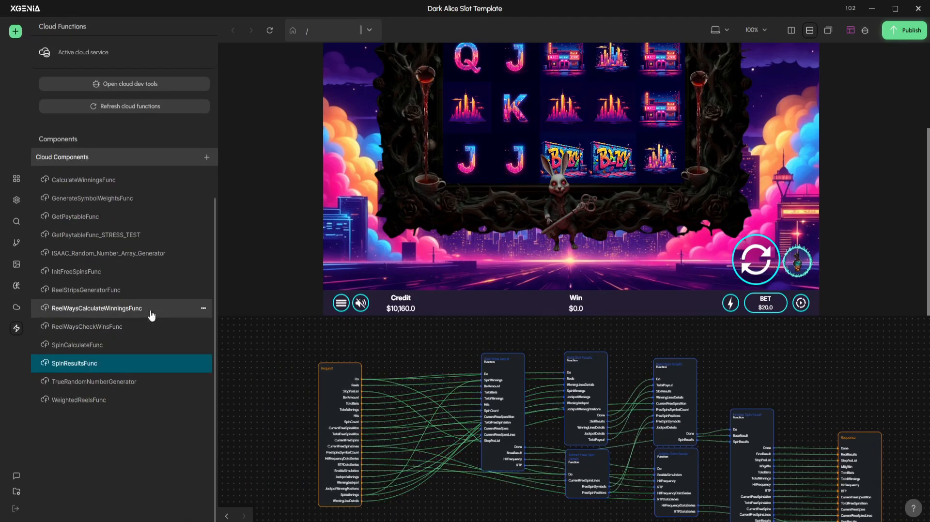
# Show the project components, open the Slot Engine Parent graph and go into the Spin the Reels component from its node
pyautogui.click(16, 179)
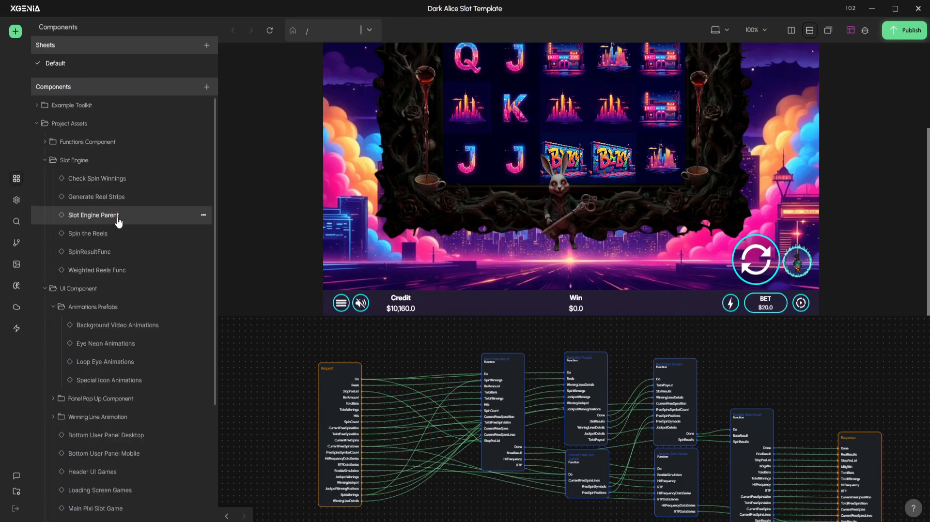
pyautogui.click(118, 222)
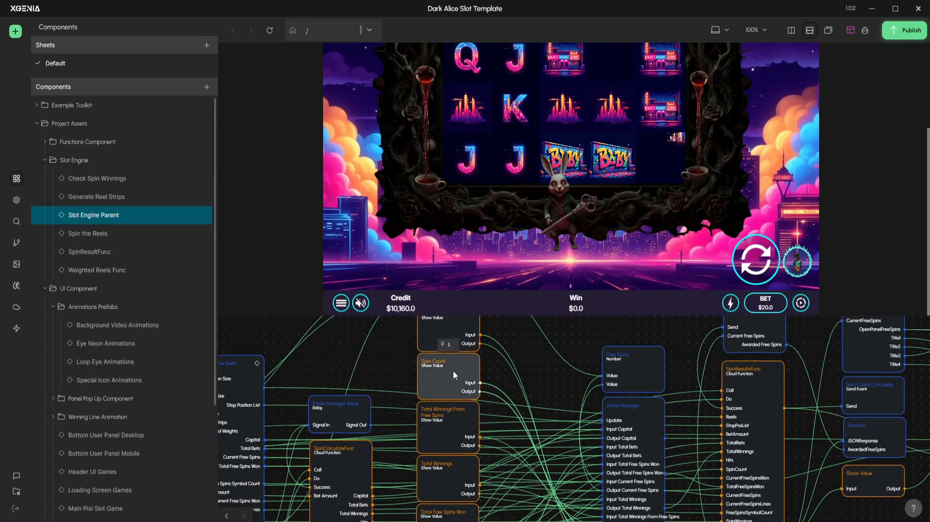
pyautogui.moveTo(338, 373); pyautogui.dragTo(472, 344)
pyautogui.scroll(-1, 473, 345)
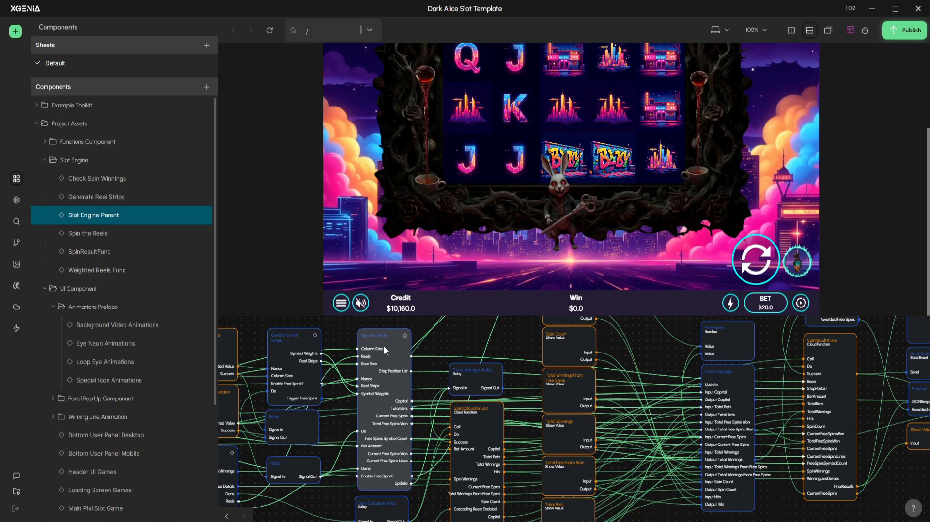
pyautogui.doubleClick(384, 347)
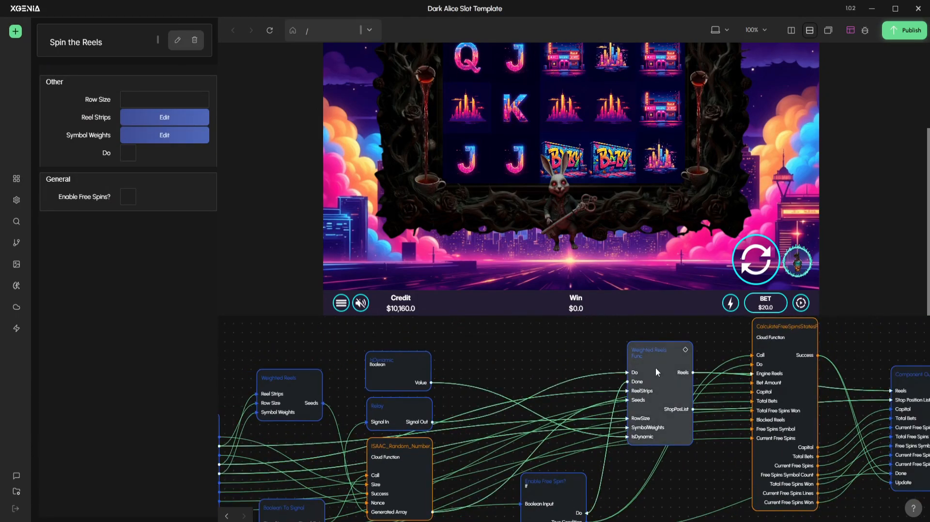
# Move the Weighted Reels Func node closer to the Relay and ISAAC random number nodes and open its node graph
pyautogui.moveTo(657, 367); pyautogui.dragTo(546, 376)
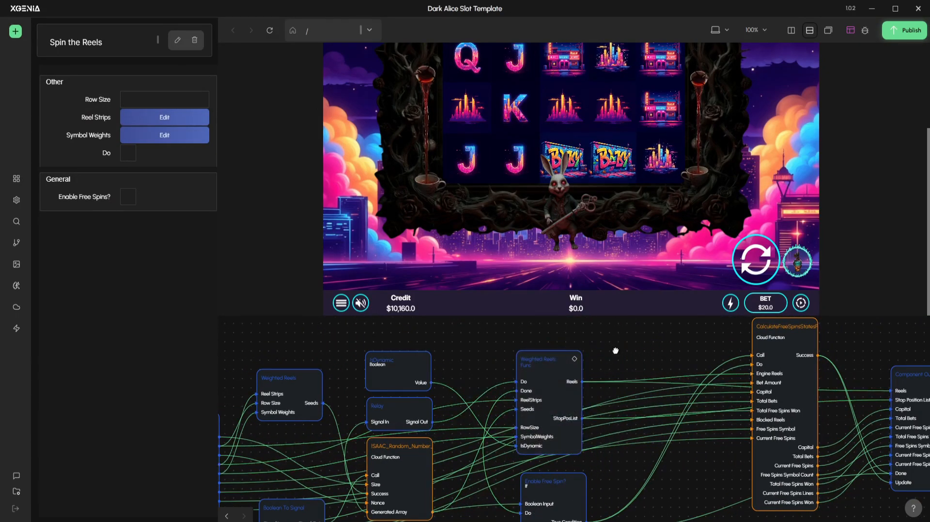
pyautogui.moveTo(614, 350); pyautogui.dragTo(665, 359)
pyautogui.moveTo(595, 376); pyautogui.dragTo(597, 384)
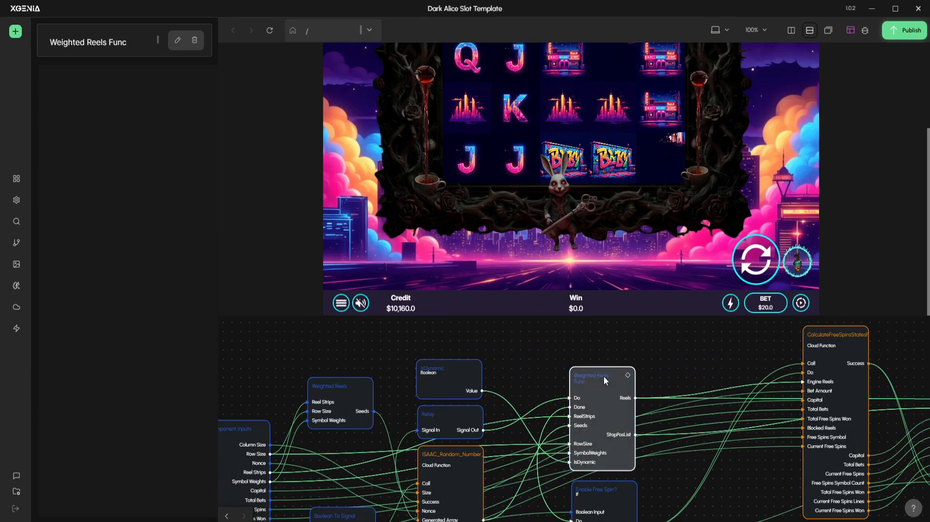
pyautogui.doubleClick(569, 368)
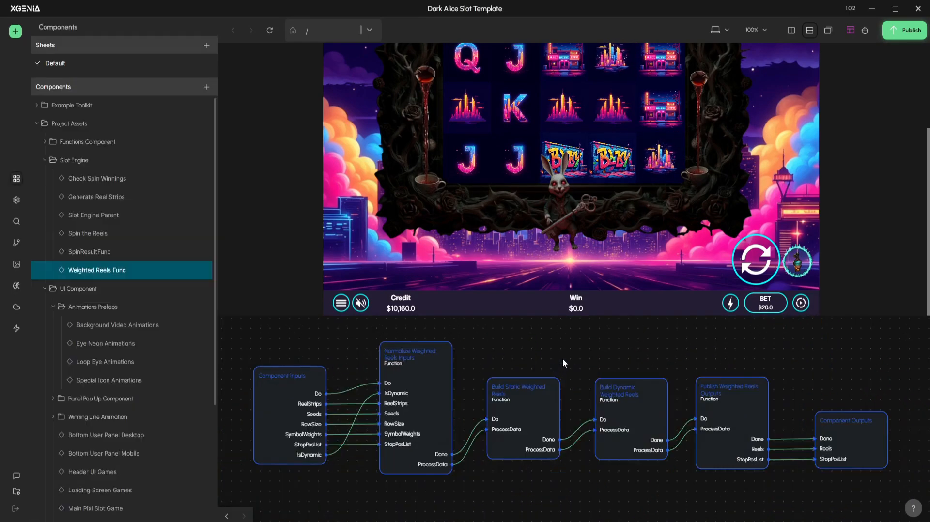
# Return to the Spin the Reels graph and review its nodes from Component Inputs through to Component Outputs
pyautogui.click(226, 516)
pyautogui.scroll(-1, 584, 378)
pyautogui.moveTo(720, 350); pyautogui.dragTo(597, 385)
pyautogui.moveTo(394, 516); pyautogui.dragTo(467, 478)
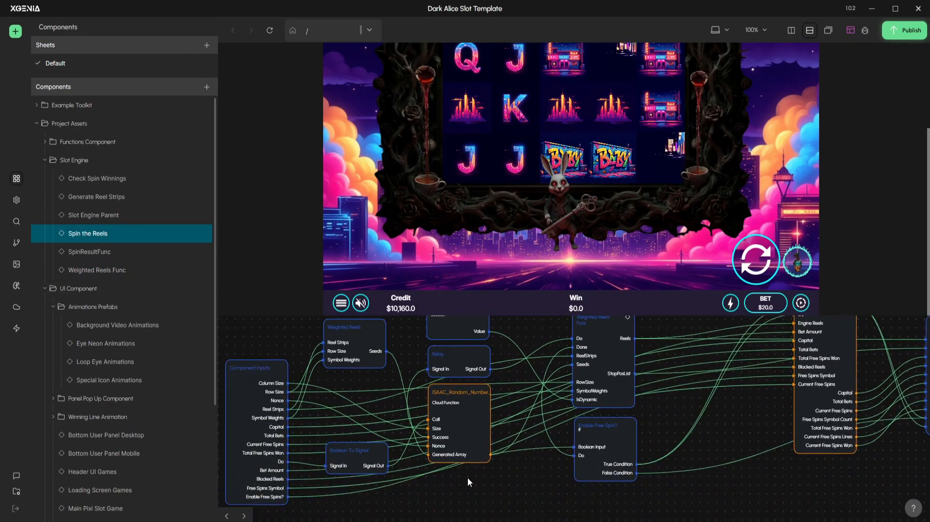
pyautogui.moveTo(844, 380); pyautogui.dragTo(709, 472)
pyautogui.moveTo(716, 395); pyautogui.dragTo(780, 340)
pyautogui.scroll(-2, 444, 383)
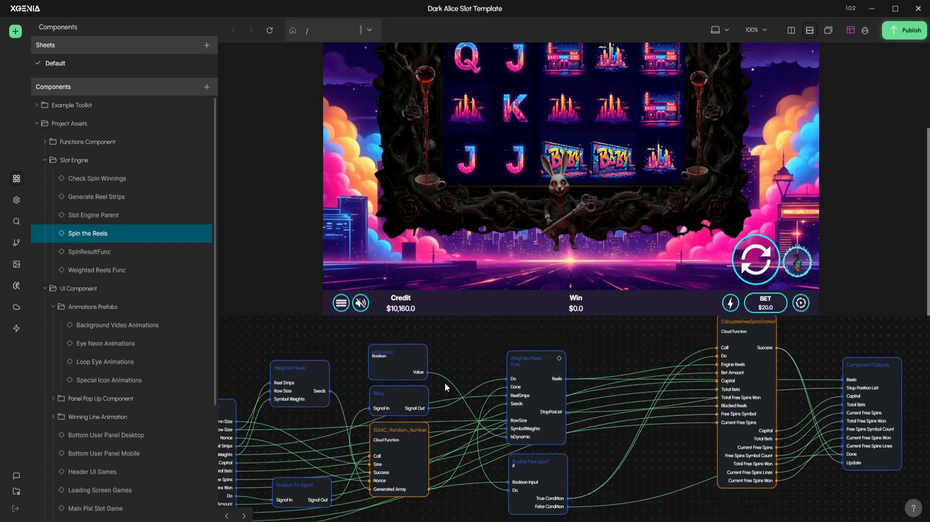
# Inspect the Weighted Reels node's parameters and review how the Spin the Reels nodes connect to the free spins cloud function
pyautogui.moveTo(345, 372); pyautogui.dragTo(491, 344)
pyautogui.click(403, 370)
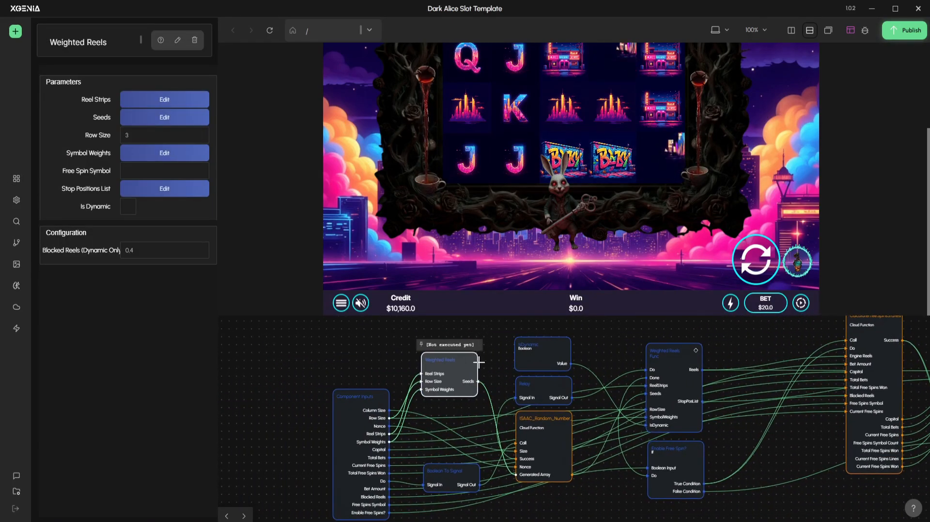
pyautogui.moveTo(355, 360); pyautogui.dragTo(324, 353)
pyautogui.scroll(-1, 327, 366)
pyautogui.click(327, 366)
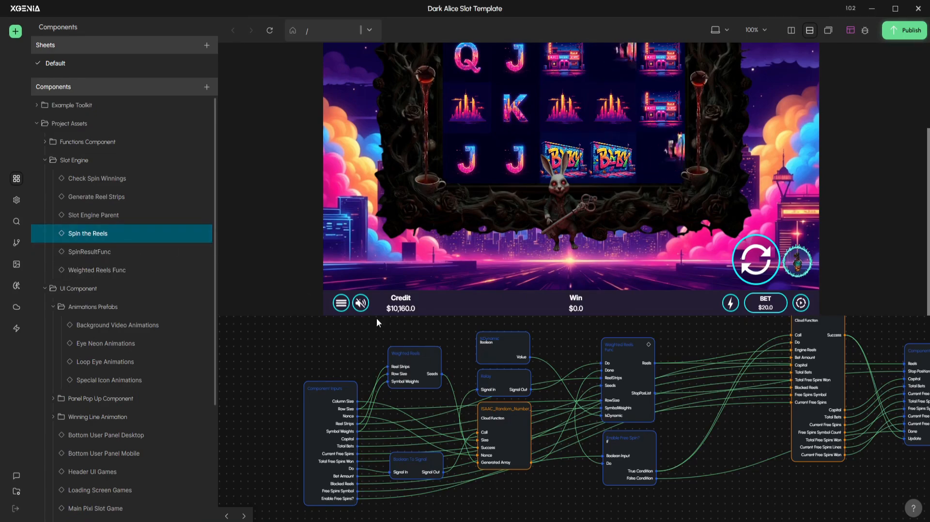
pyautogui.moveTo(633, 345); pyautogui.dragTo(544, 370)
pyautogui.scroll(-1, 579, 367)
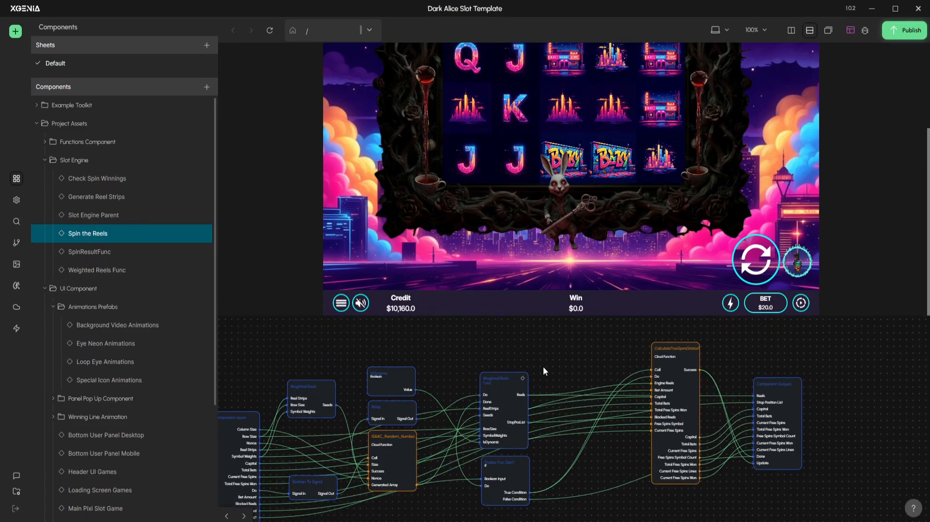
pyautogui.moveTo(321, 348); pyautogui.dragTo(359, 409)
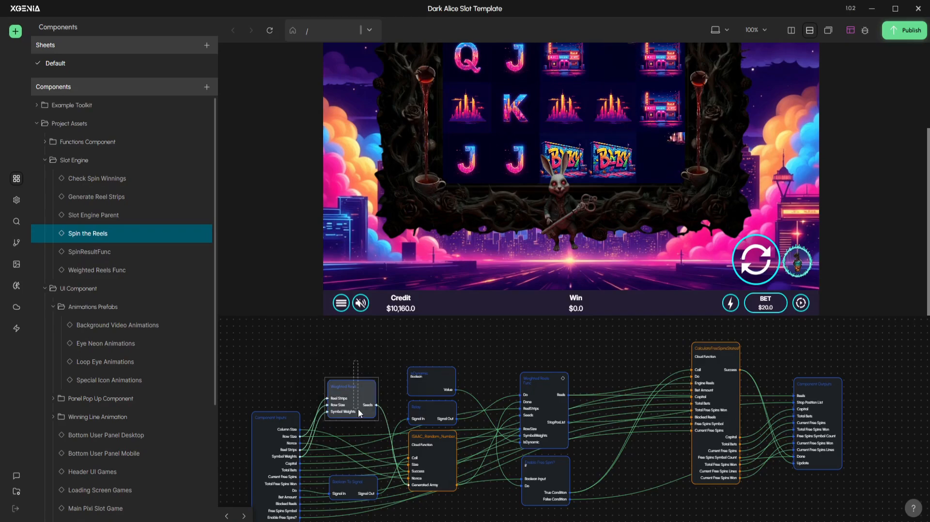
# Open the SpinResultFunc component of the Slot Engine and view its complete graph from Component Inputs to Component Outputs
pyautogui.click(89, 253)
pyautogui.scroll(-4, 461, 374)
pyautogui.moveTo(712, 343); pyautogui.dragTo(689, 374)
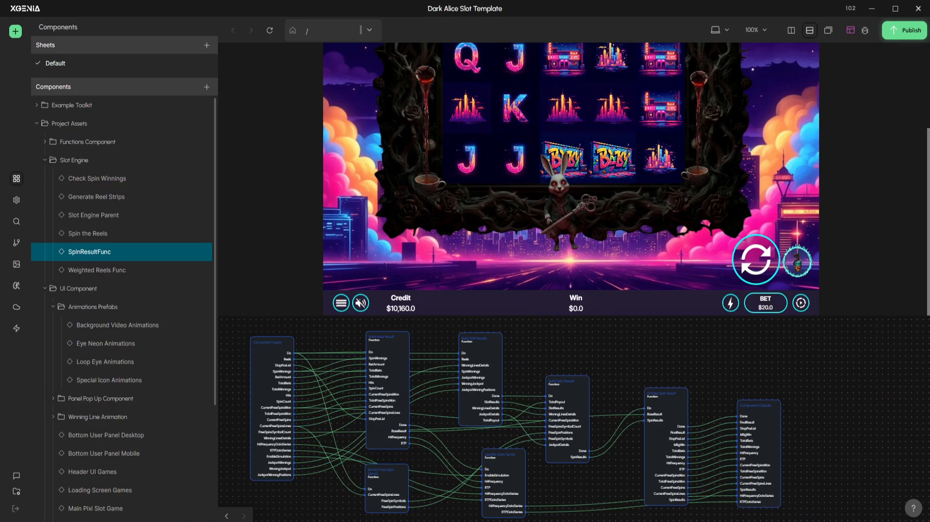
pyautogui.moveTo(648, 372); pyautogui.dragTo(684, 371)
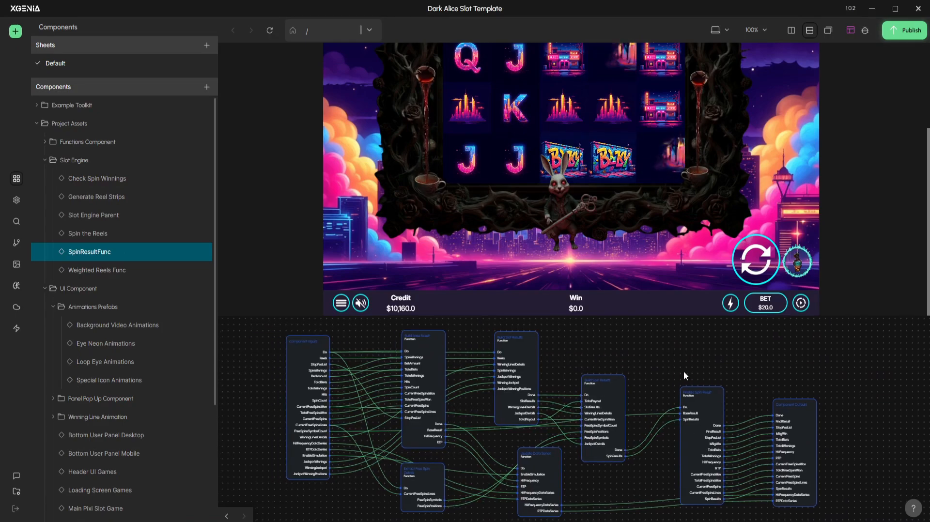